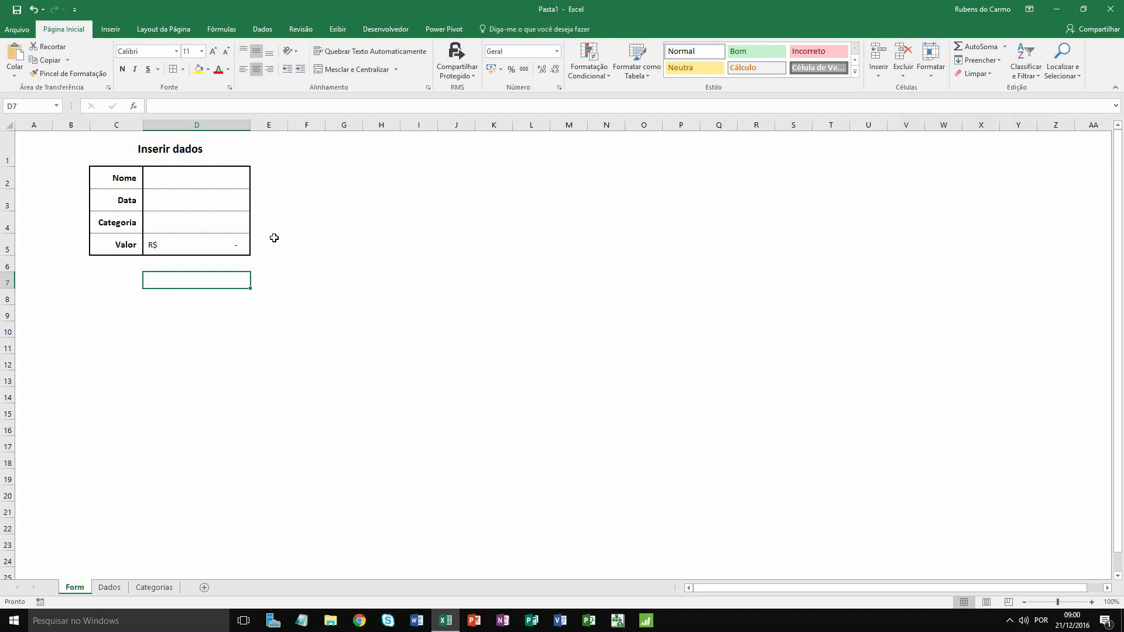
Examine the Nome, Data, Categoria and Valor input cells of the Inserir dados form.
left_click(204, 179)
left_click(201, 201)
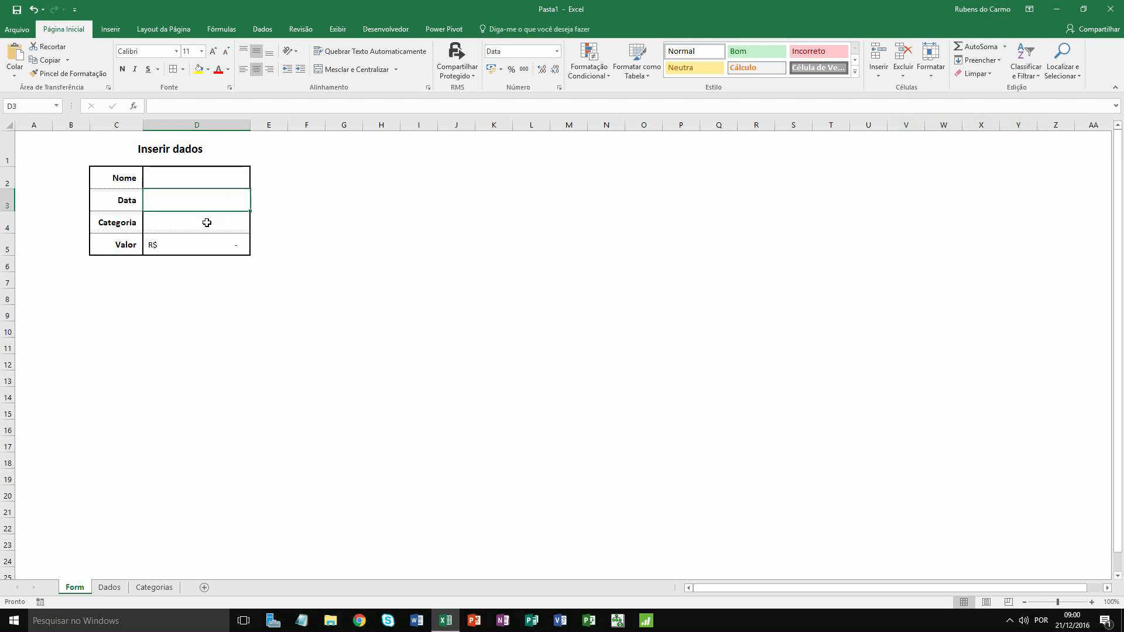
left_click(207, 223)
left_click(208, 241)
left_click(300, 250)
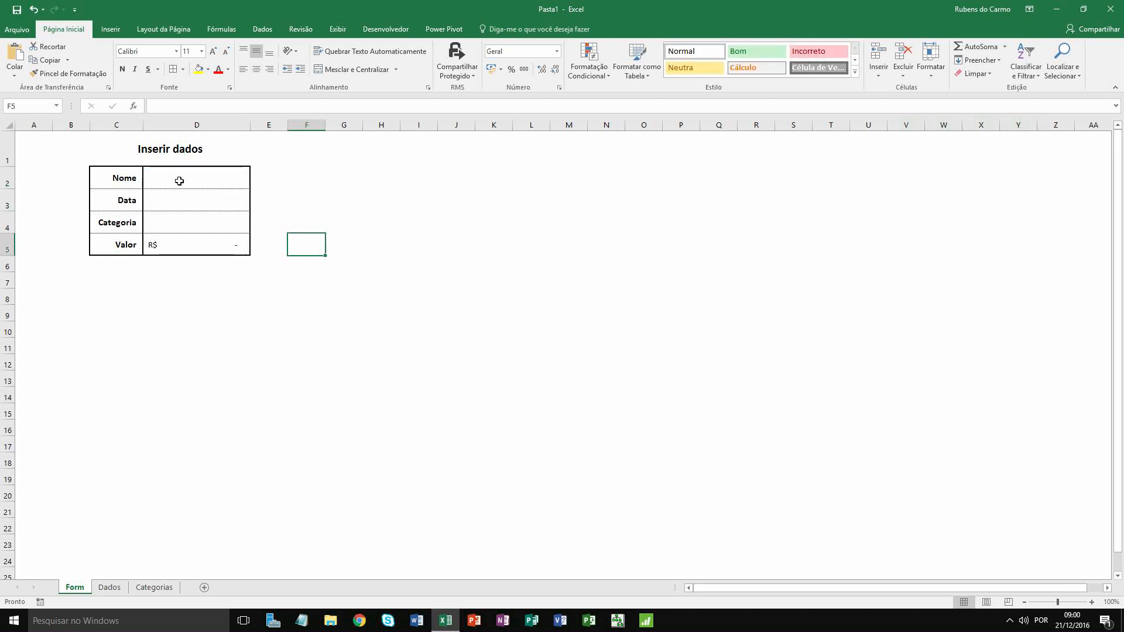
left_click(182, 179)
left_click(176, 202)
left_click(181, 244)
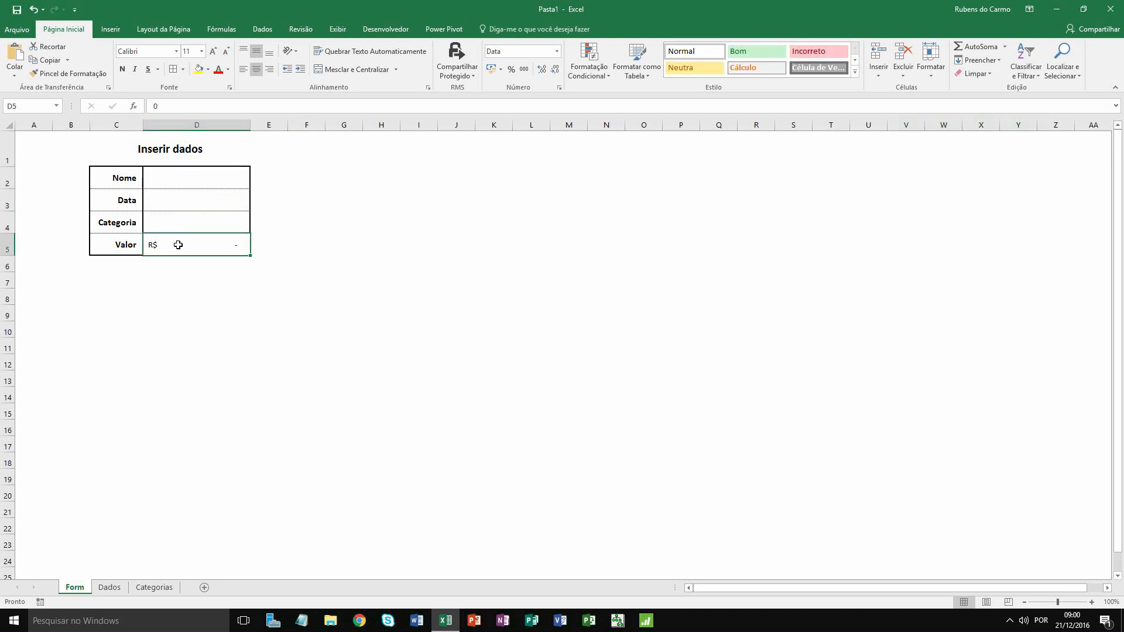
left_click(286, 268)
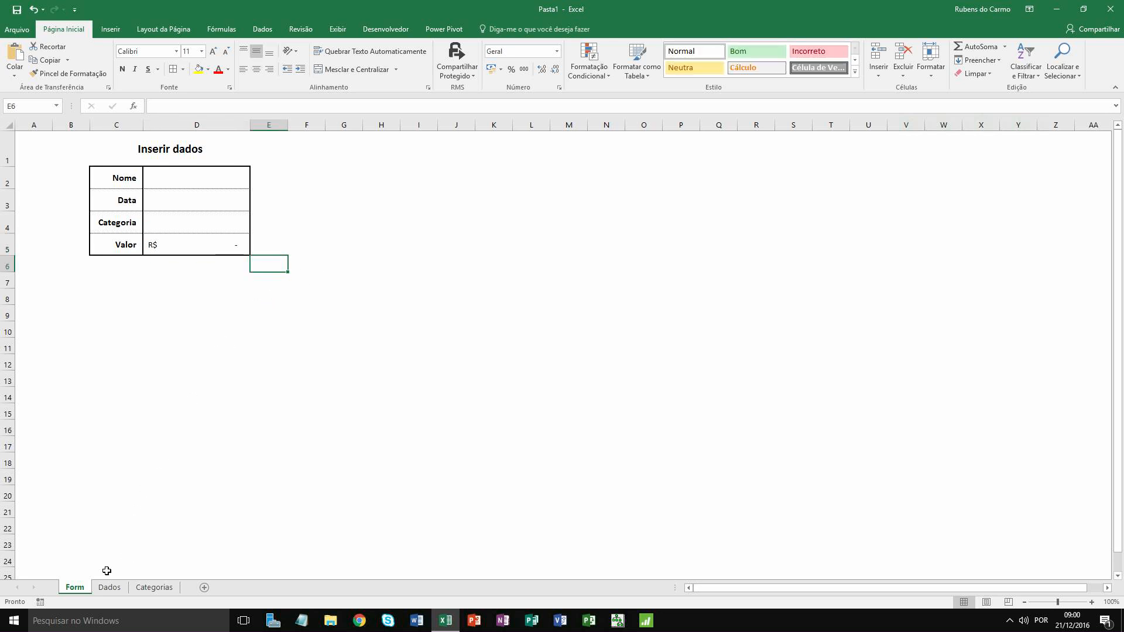
Examine the record columns on the Dados sheet and the category list on the Categorias sheet.
left_click(104, 589)
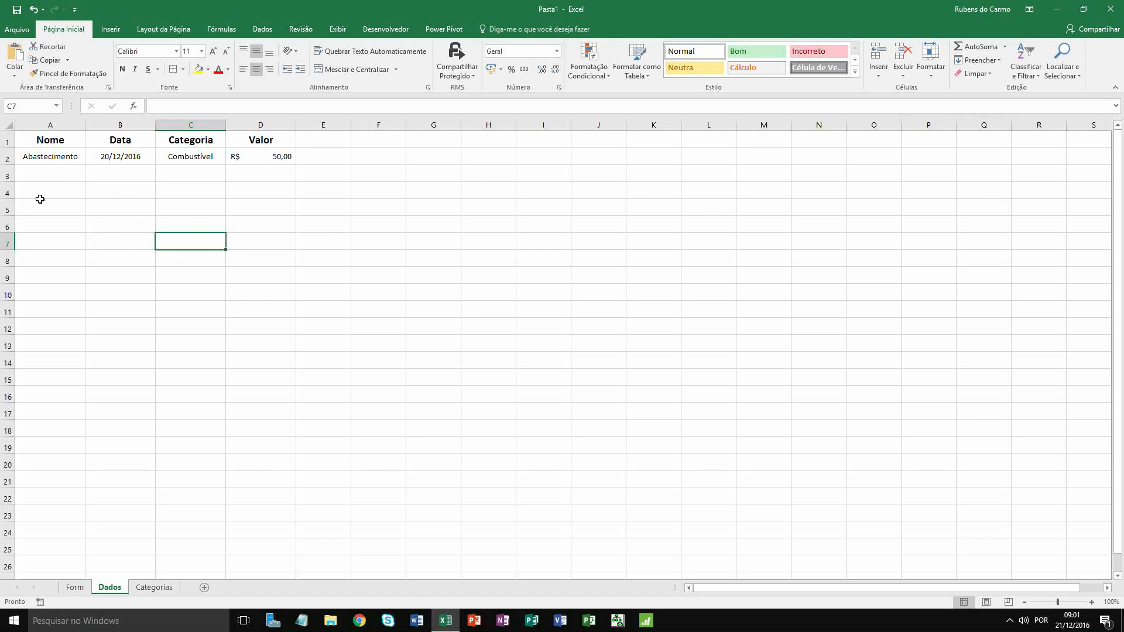
left_click(75, 586)
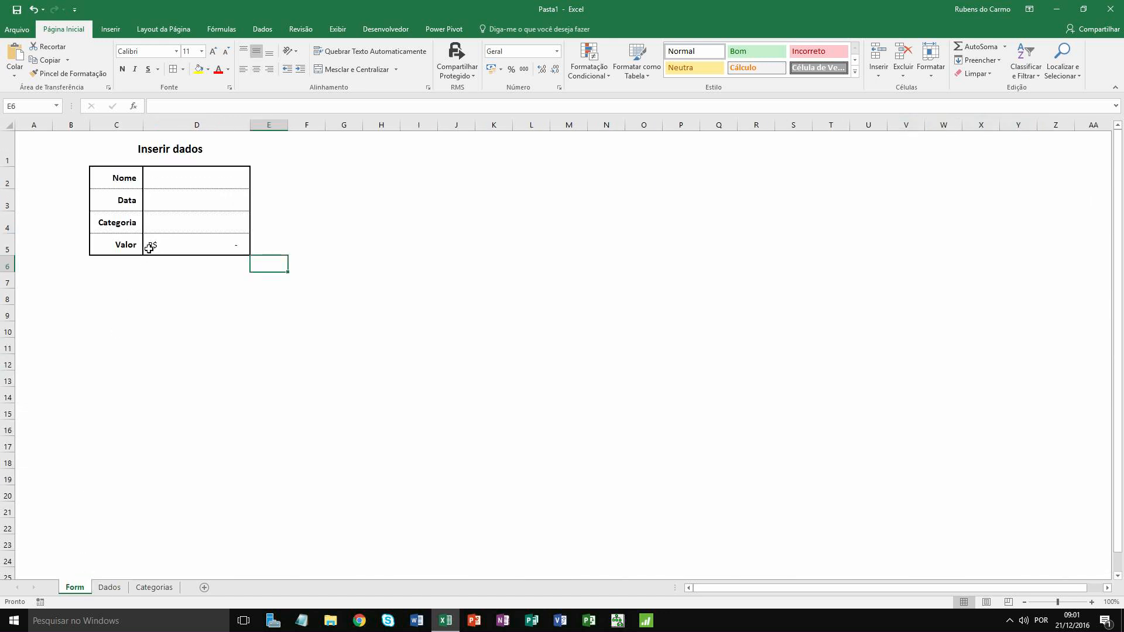
left_click(109, 587)
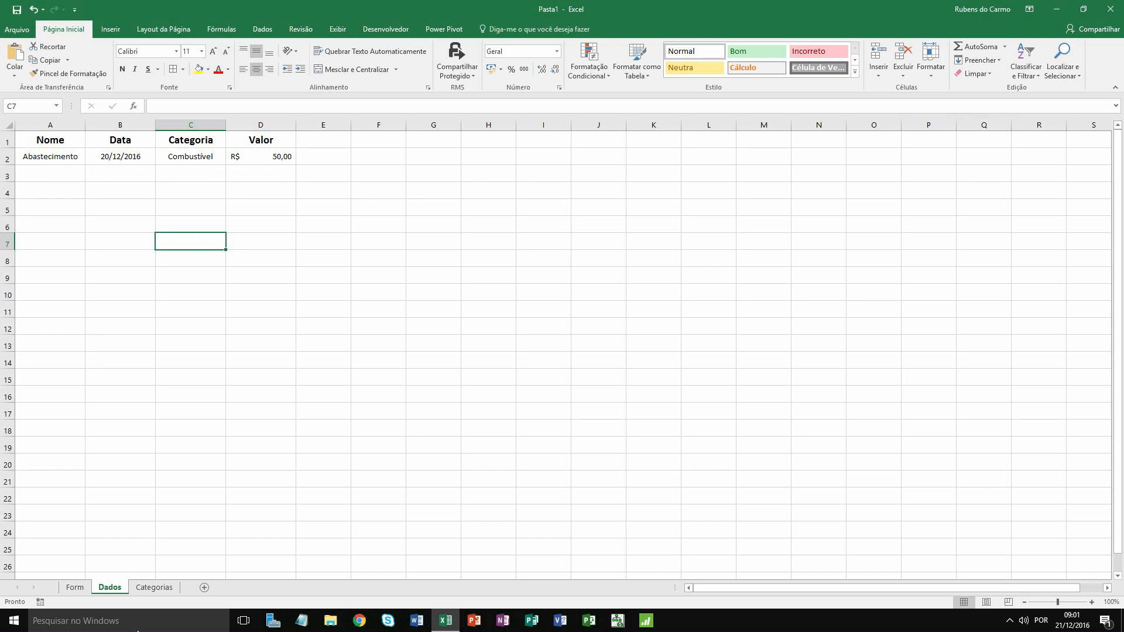
left_click(155, 588)
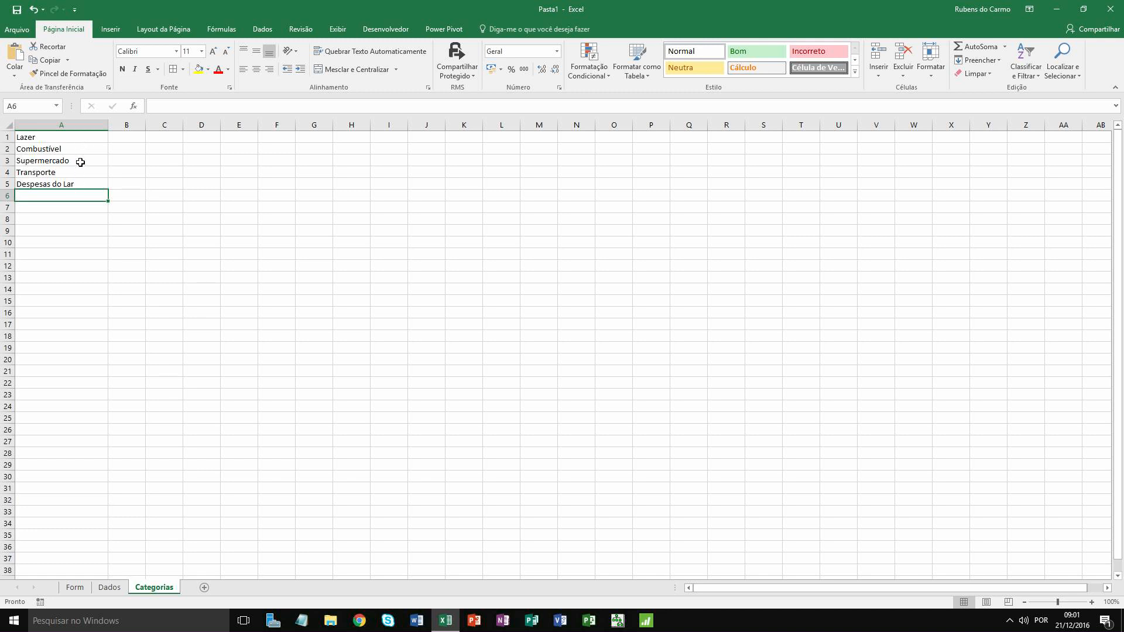
left_click(79, 140)
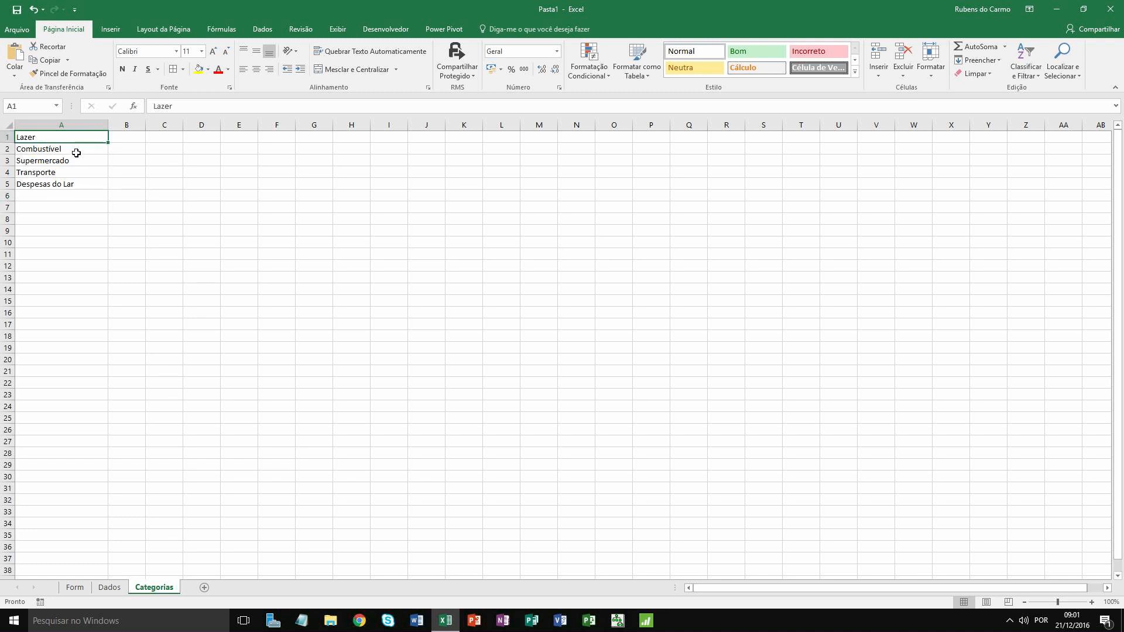
left_click(76, 150)
left_click(77, 159)
left_click(79, 171)
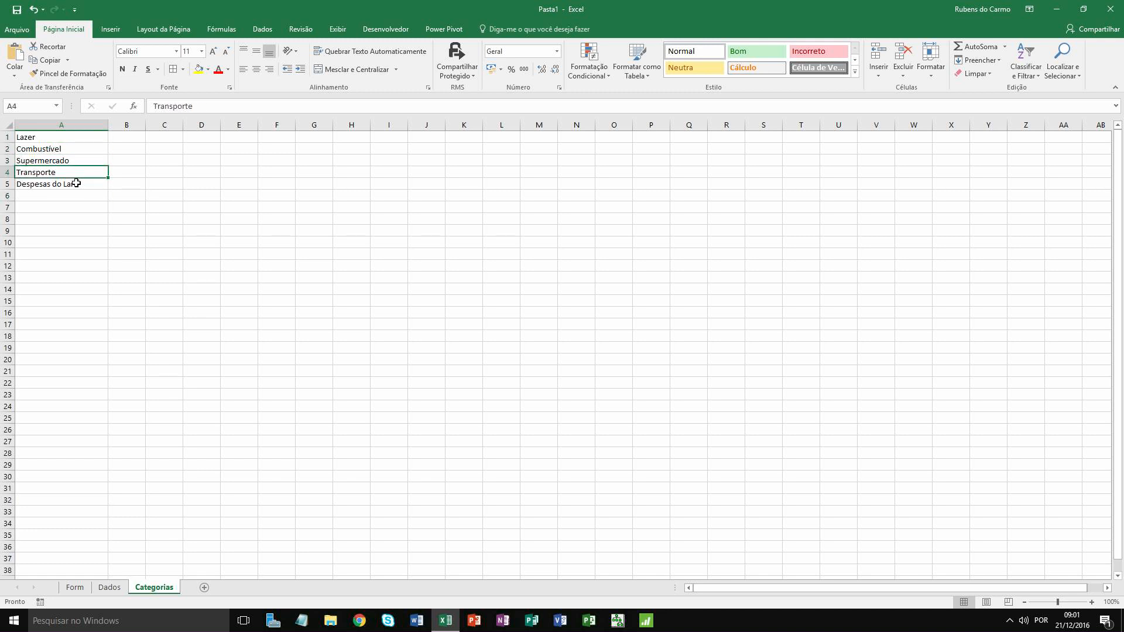
left_click(76, 183)
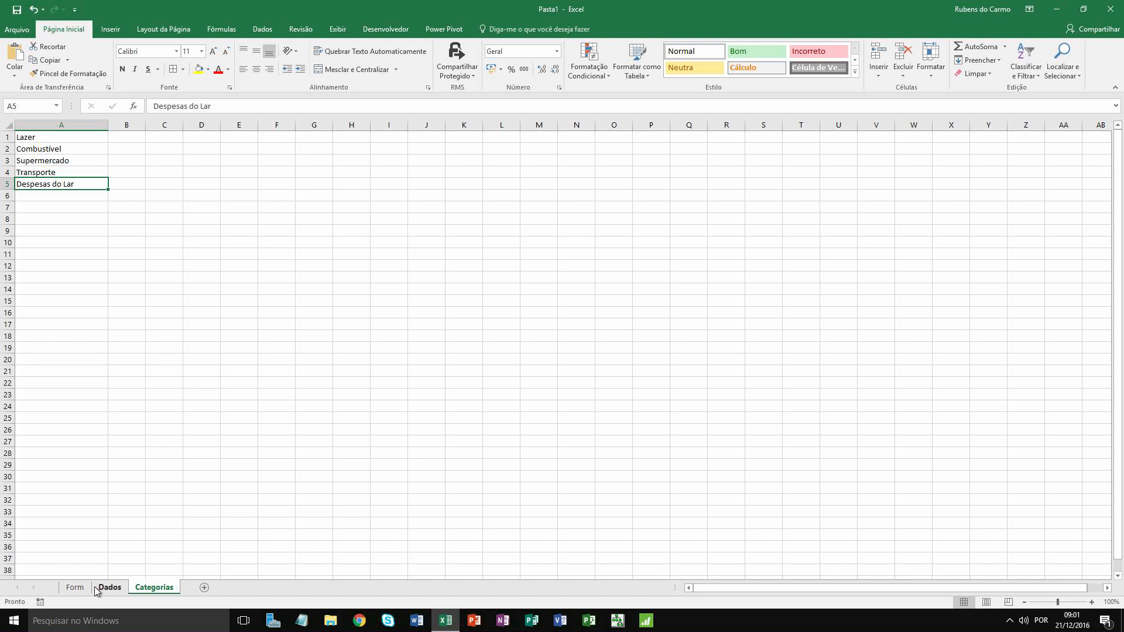
Review the four input cells on the Form sheet against the matching columns on the Dados sheet.
left_click(75, 587)
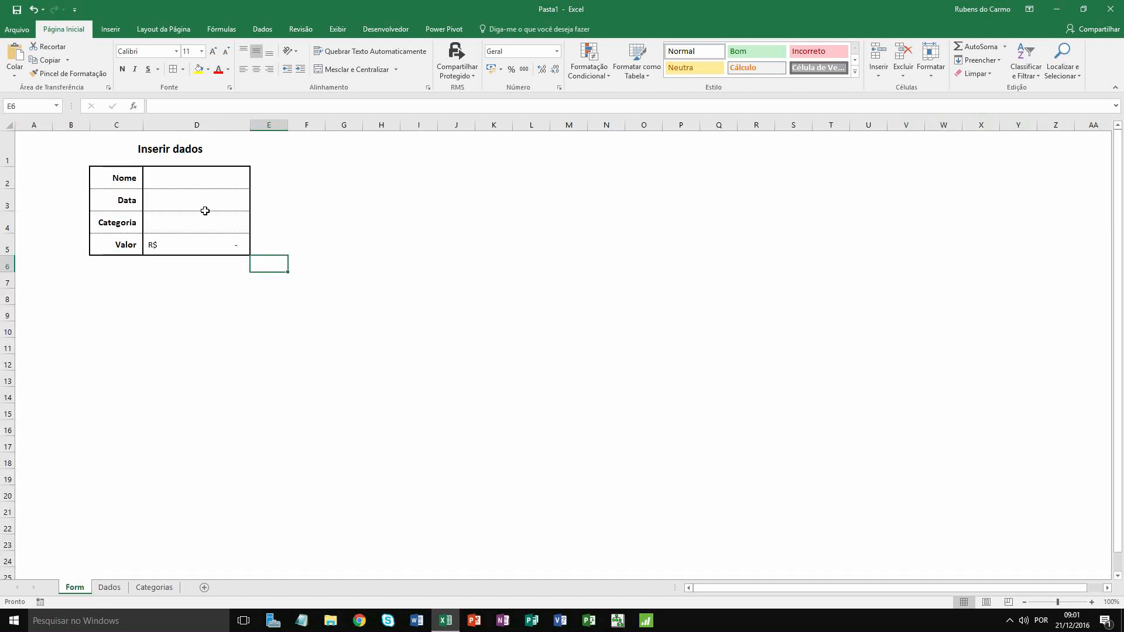
left_click(187, 181)
left_click(183, 203)
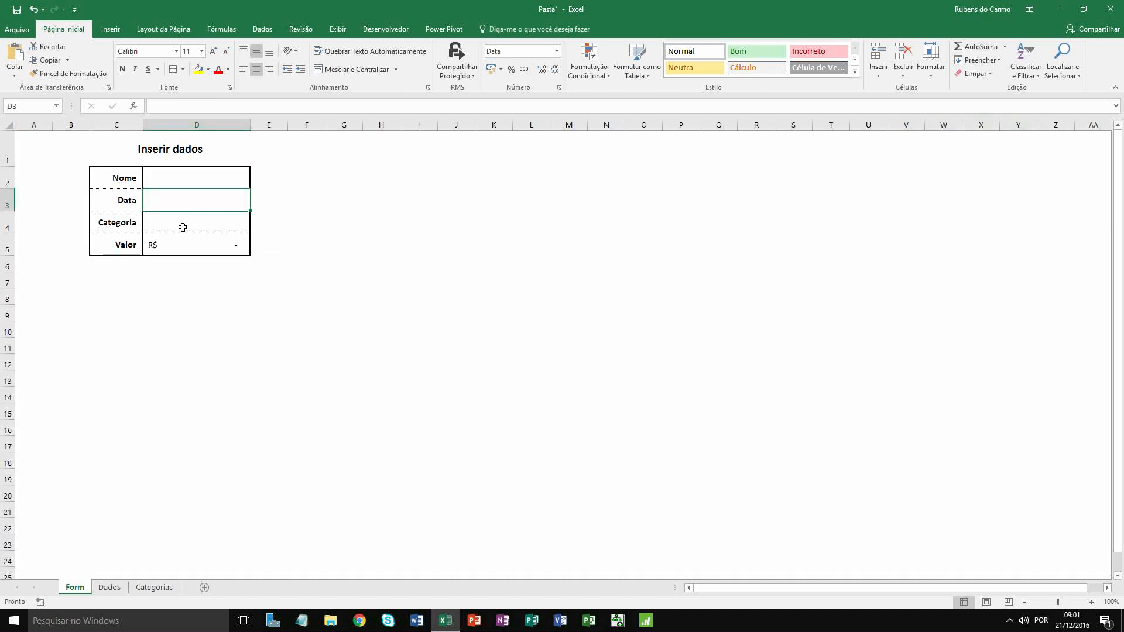
left_click(183, 227)
left_click(182, 249)
left_click(196, 182)
left_click(190, 202)
left_click(185, 225)
left_click(181, 246)
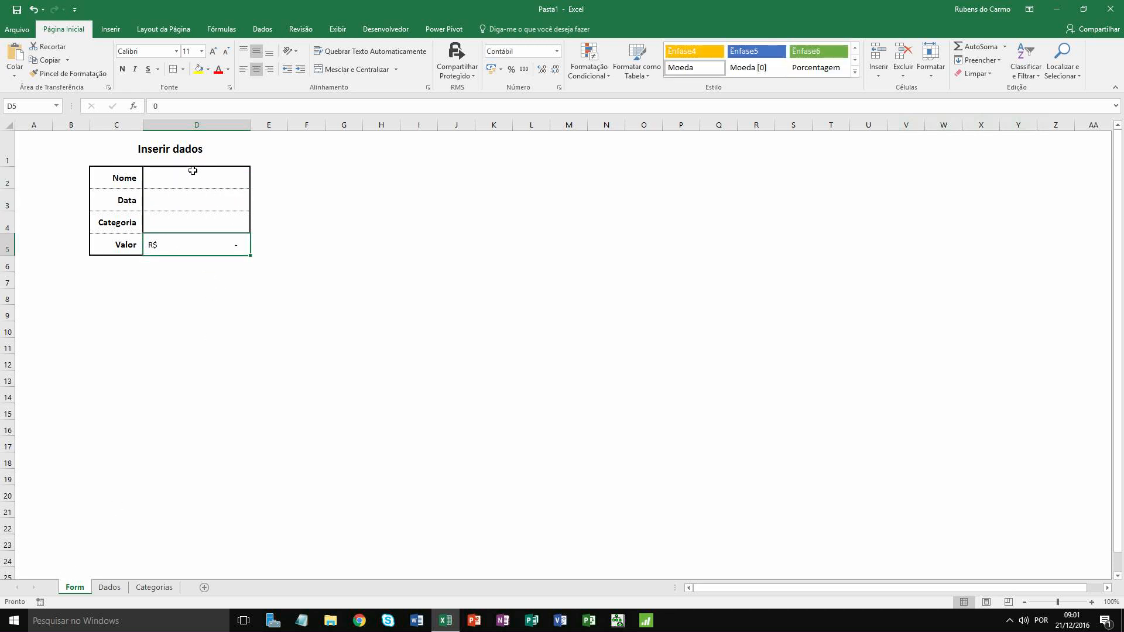
left_click(110, 587)
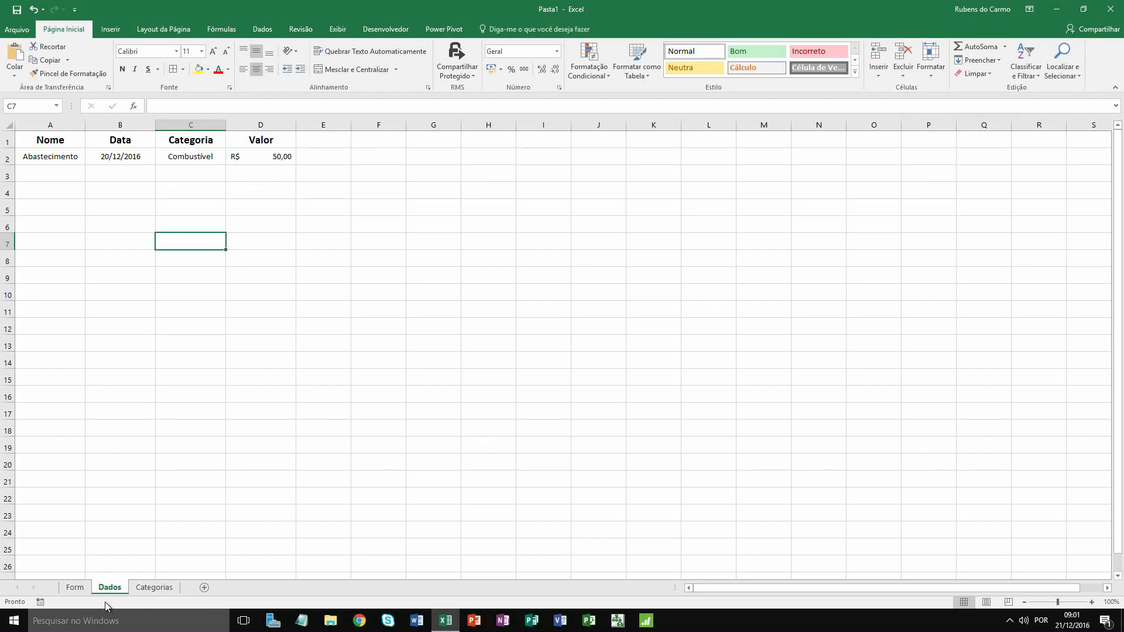
left_click(75, 587)
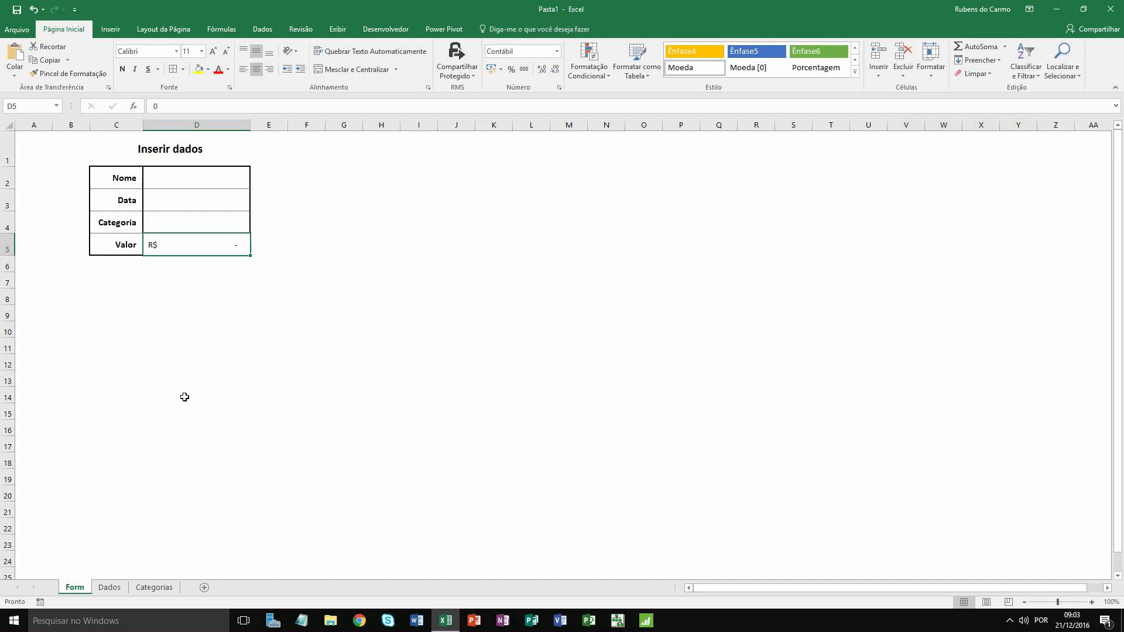
left_click(193, 411)
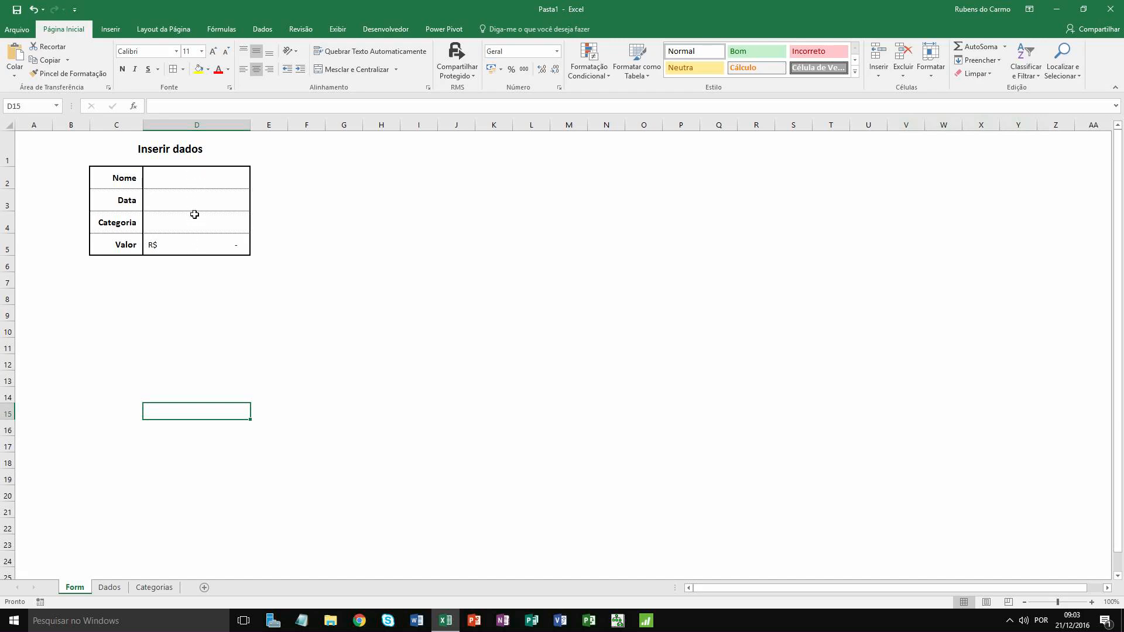
Convert the range A1:D2 on the Dados sheet into a table with headers.
left_click(115, 592)
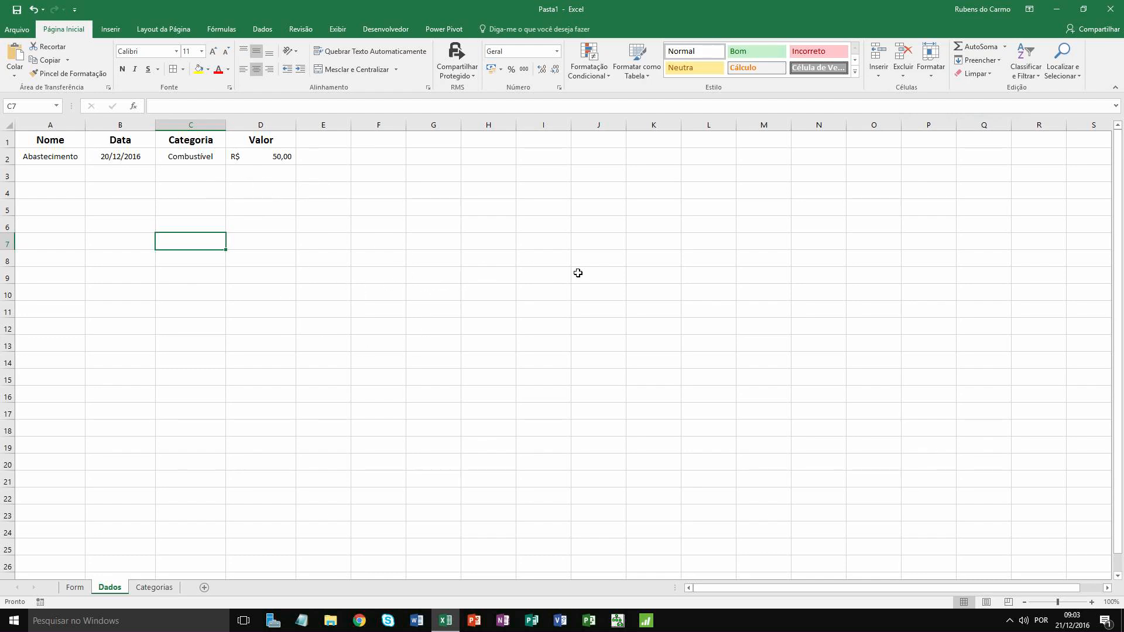
left_click_drag(49, 140, 260, 160)
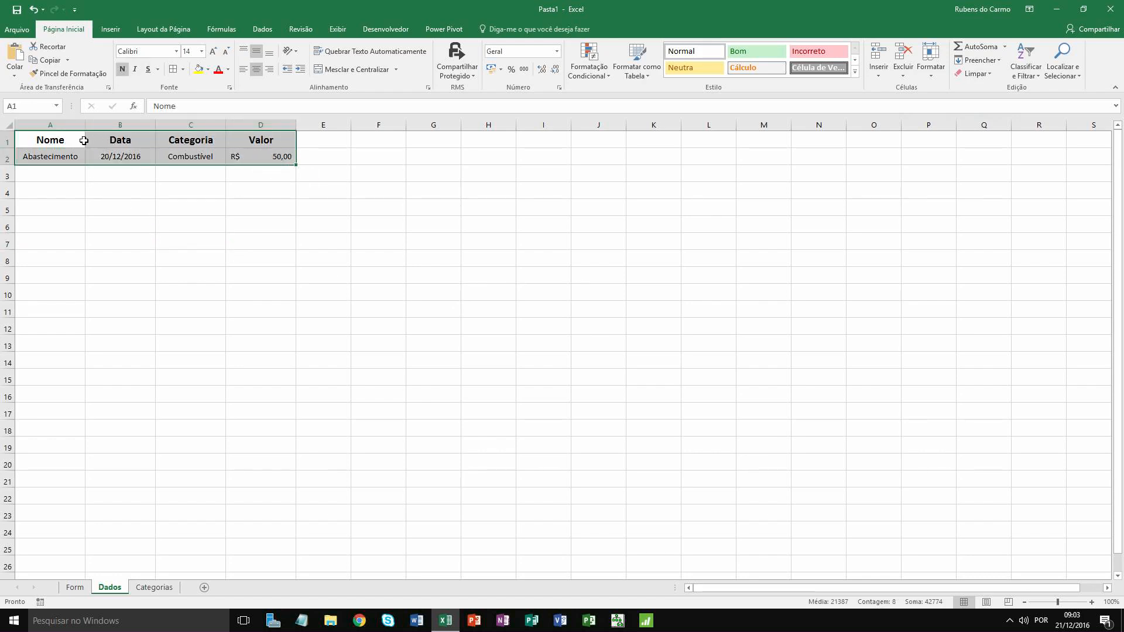
left_click(110, 30)
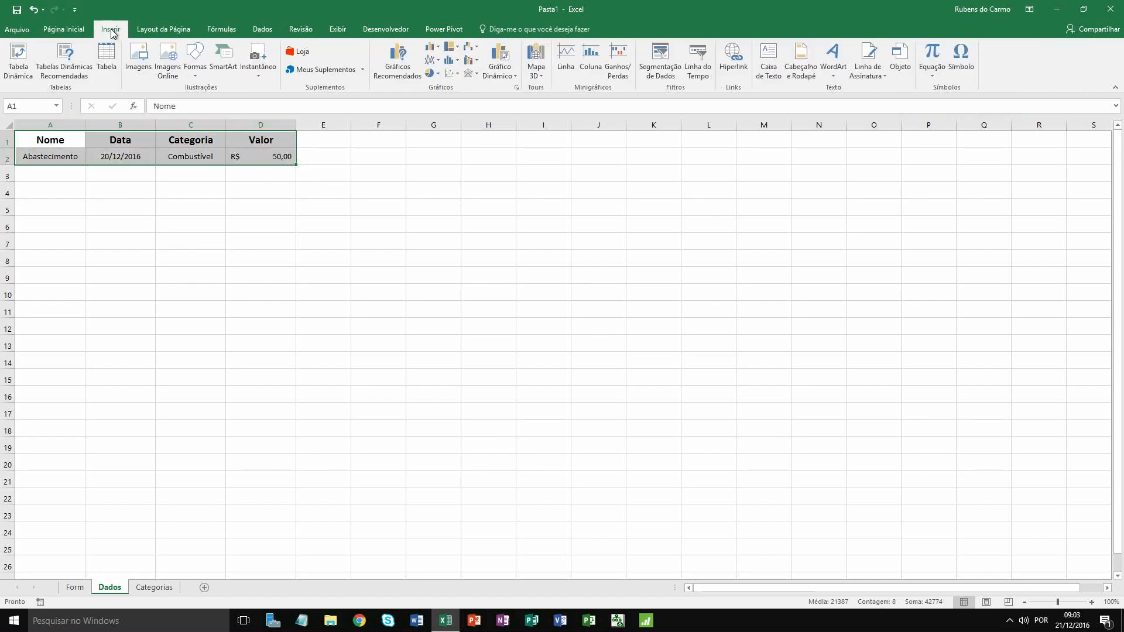
left_click(108, 59)
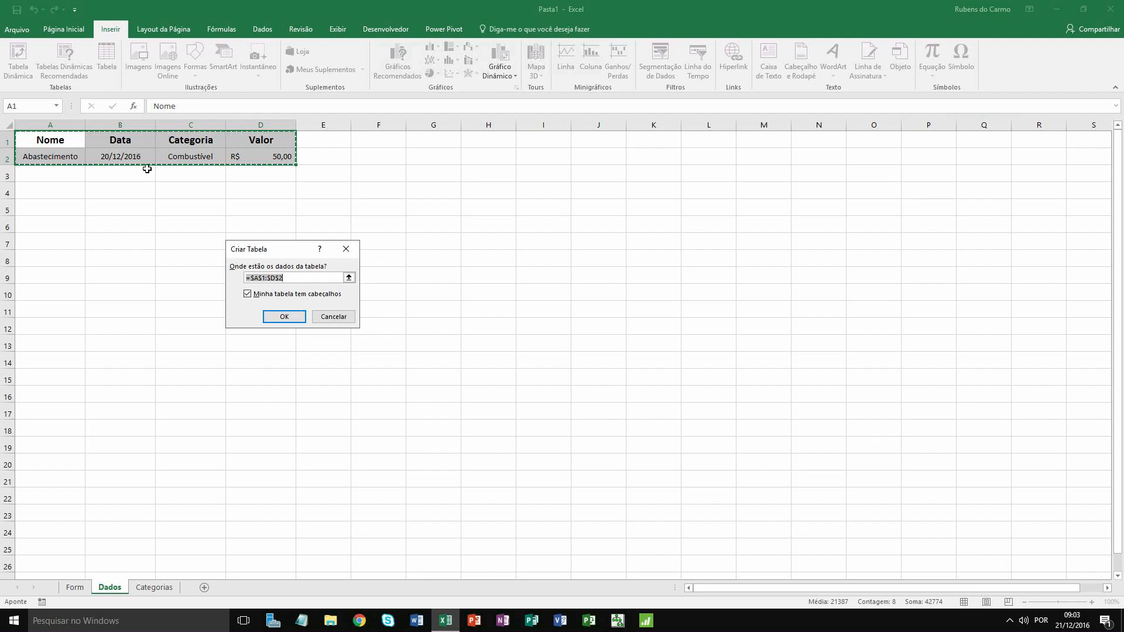
left_click(286, 317)
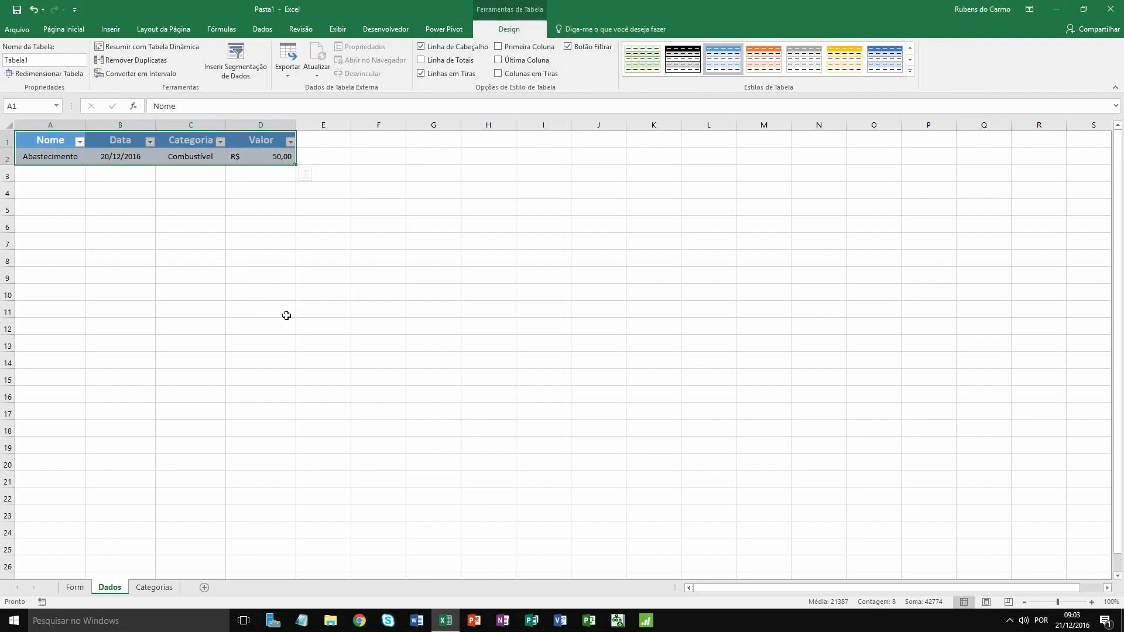
left_click(176, 219)
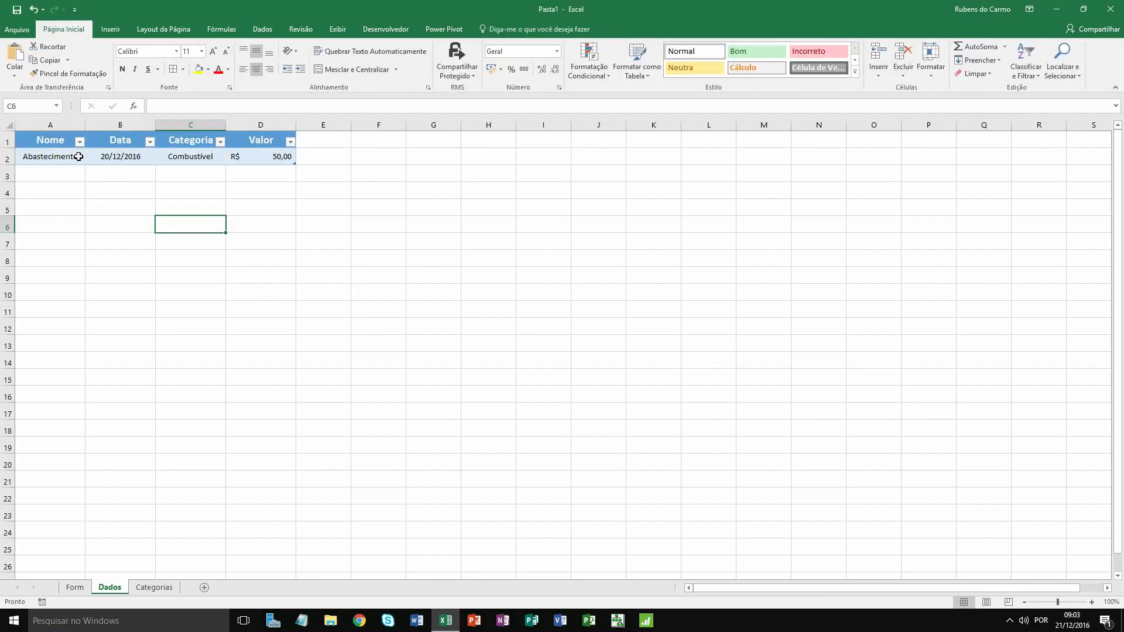
left_click(102, 185)
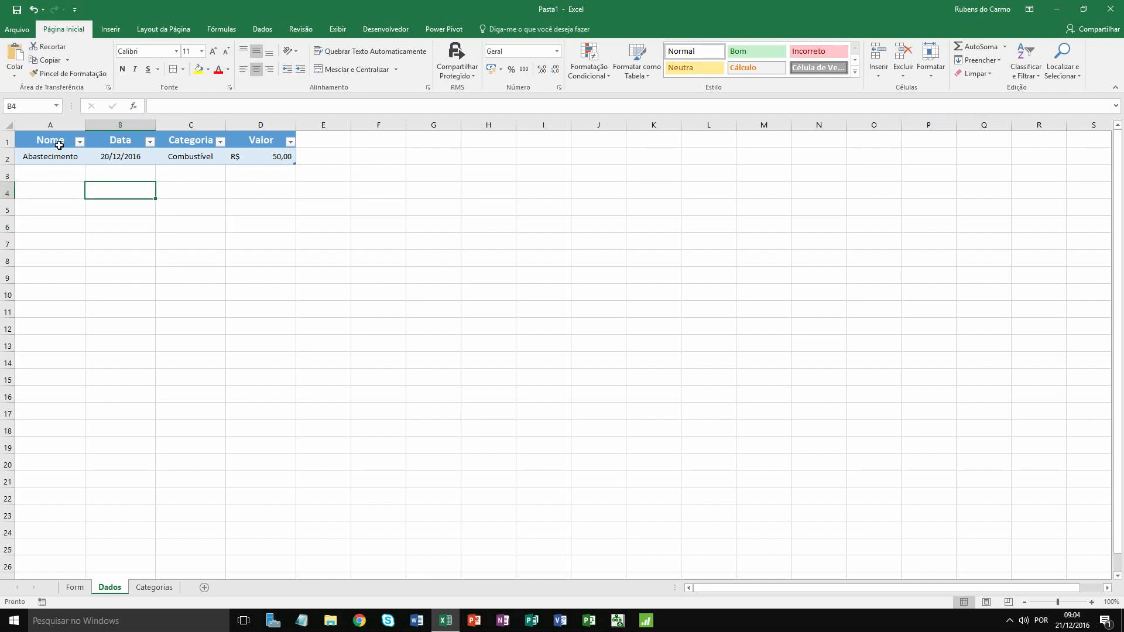
Apply the table style with a black header row and grey banding to the Dados table.
left_click_drag(57, 144, 275, 158)
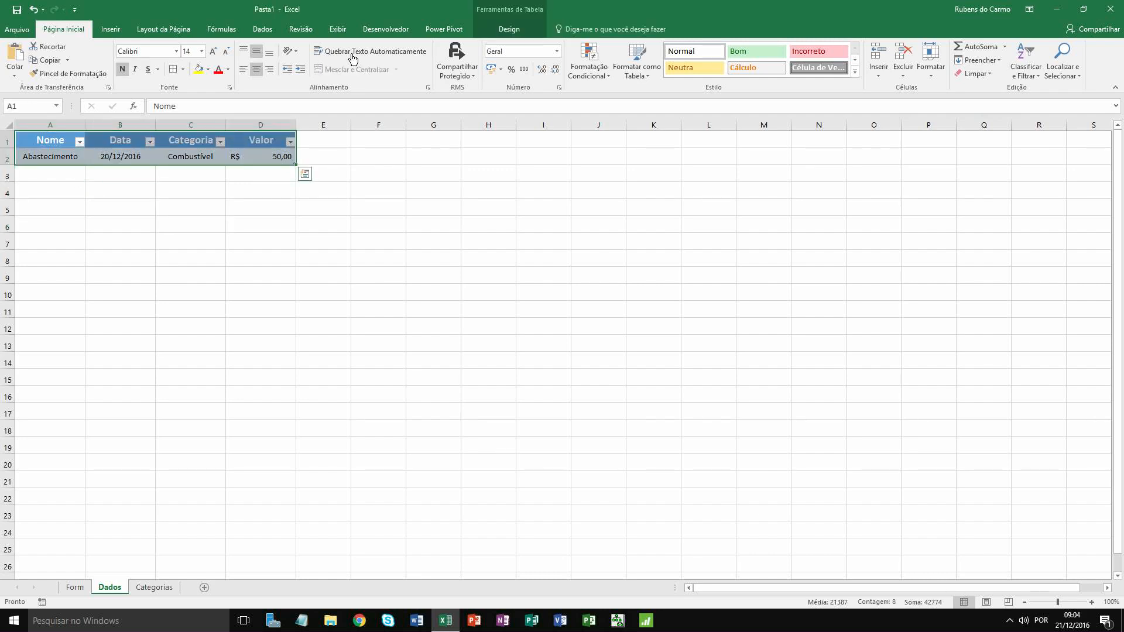
left_click(502, 30)
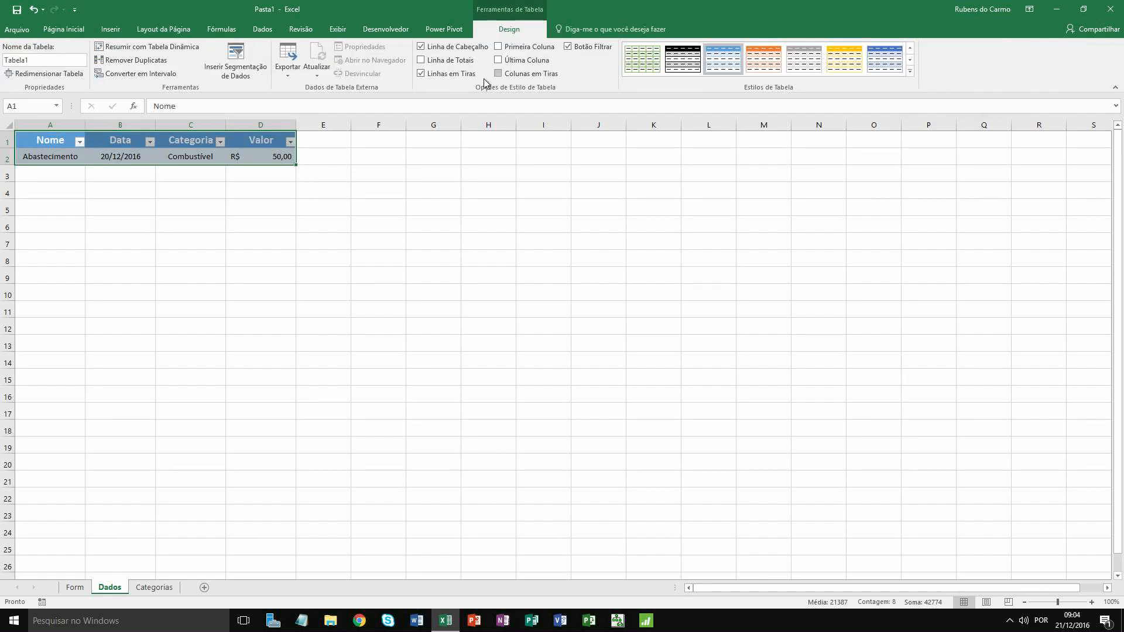
left_click(686, 69)
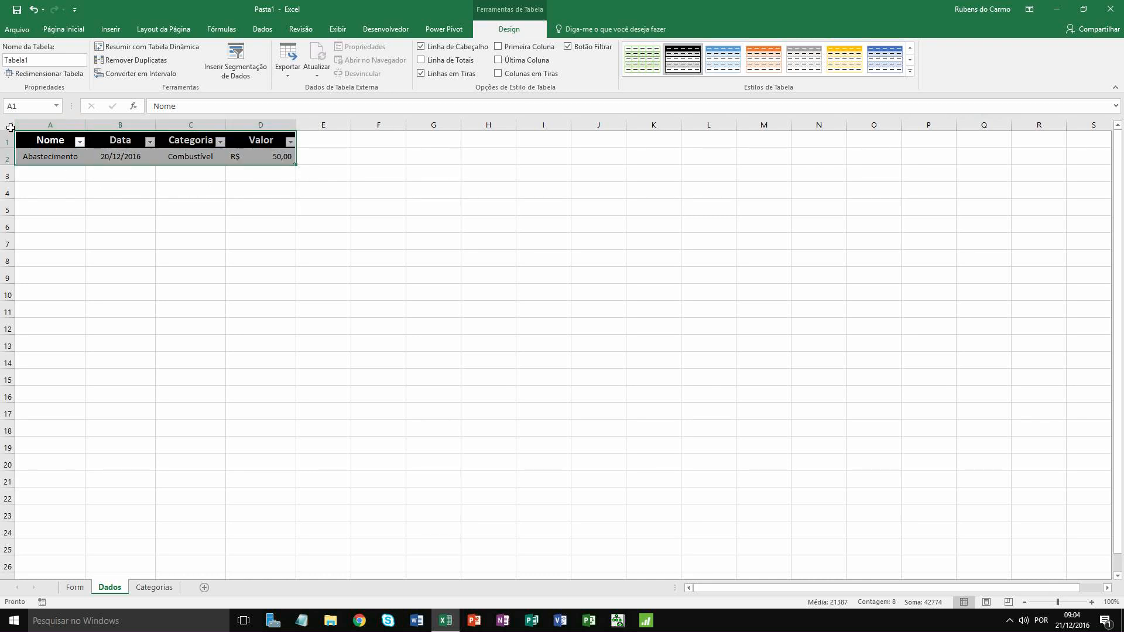
Hide the gridlines on the Dados sheet.
left_click(342, 29)
left_click(224, 71)
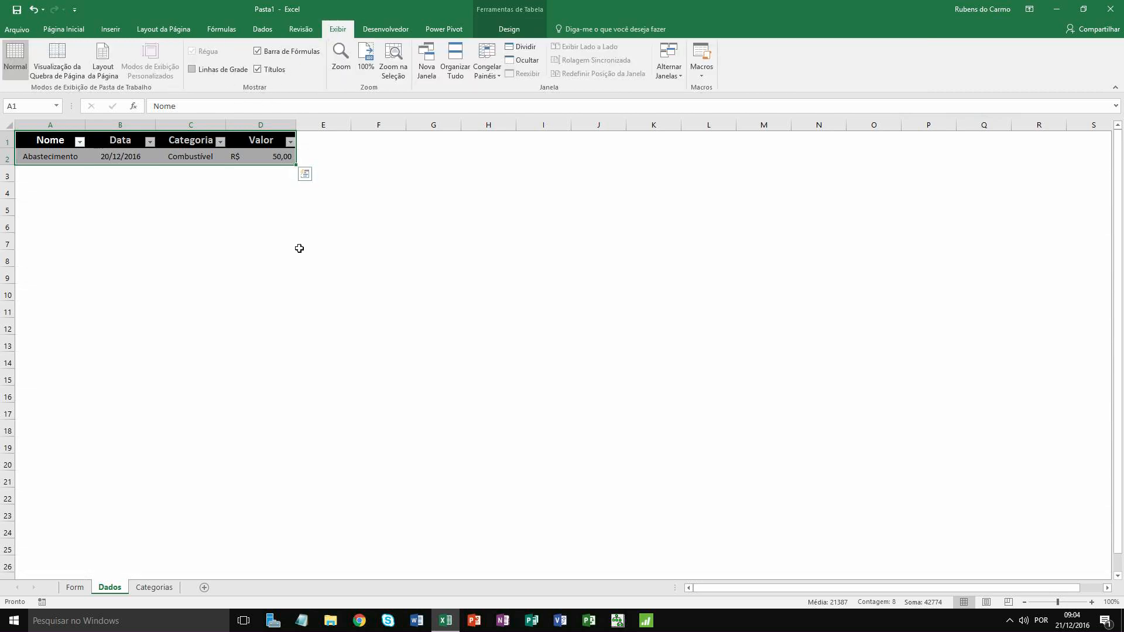
left_click(231, 228)
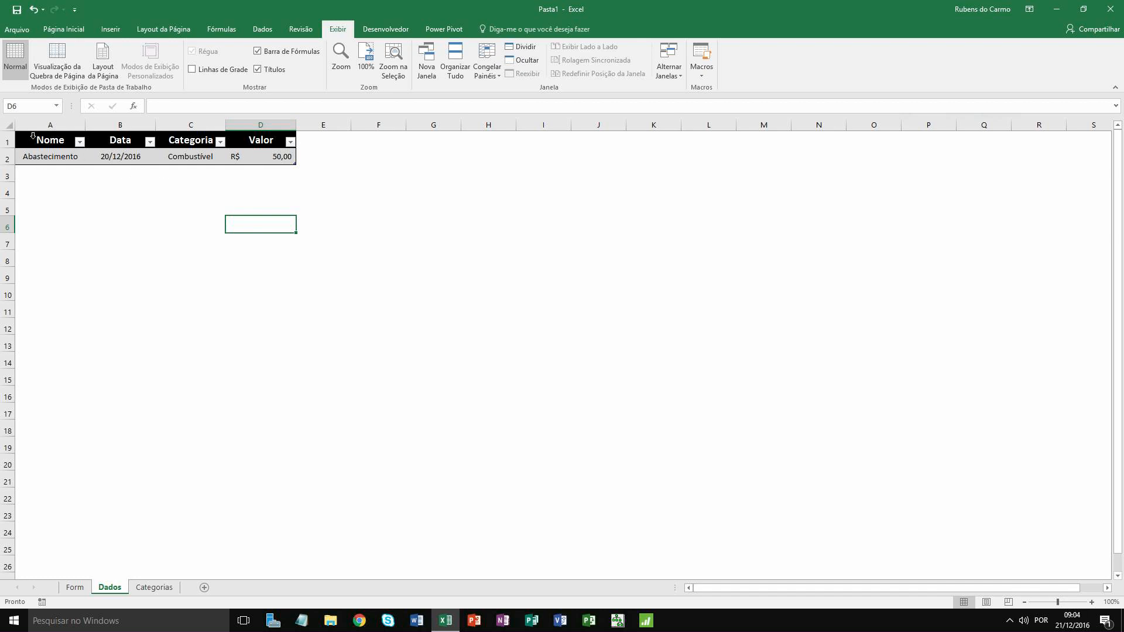
Enter the formula =HOJE() in the Data field, cell D3, of the Form sheet.
left_click(75, 588)
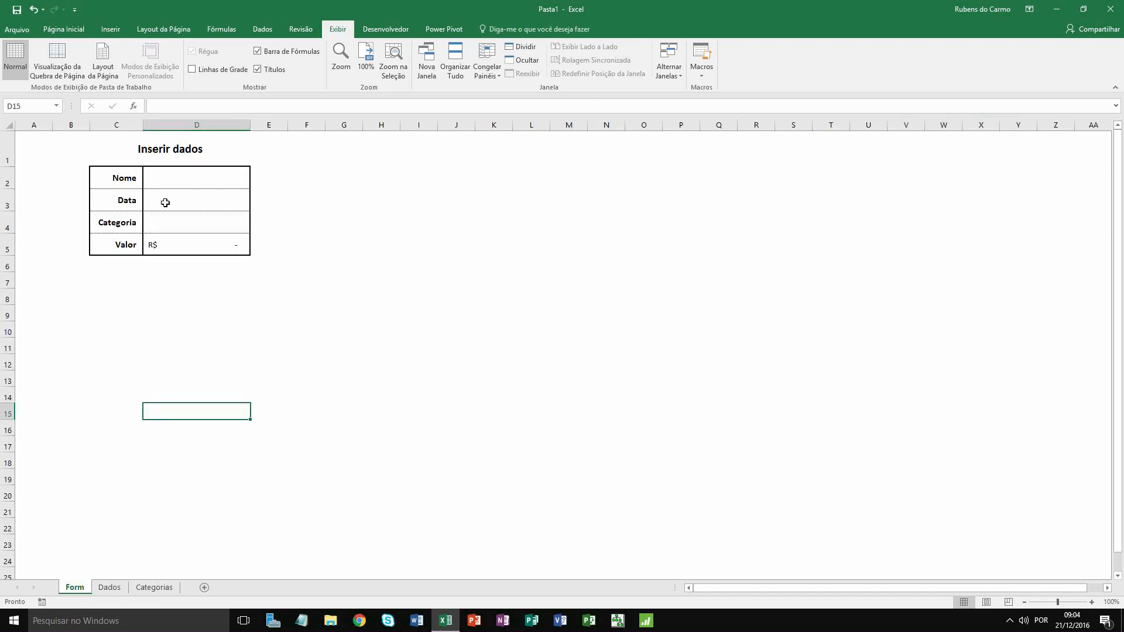
left_click(164, 200)
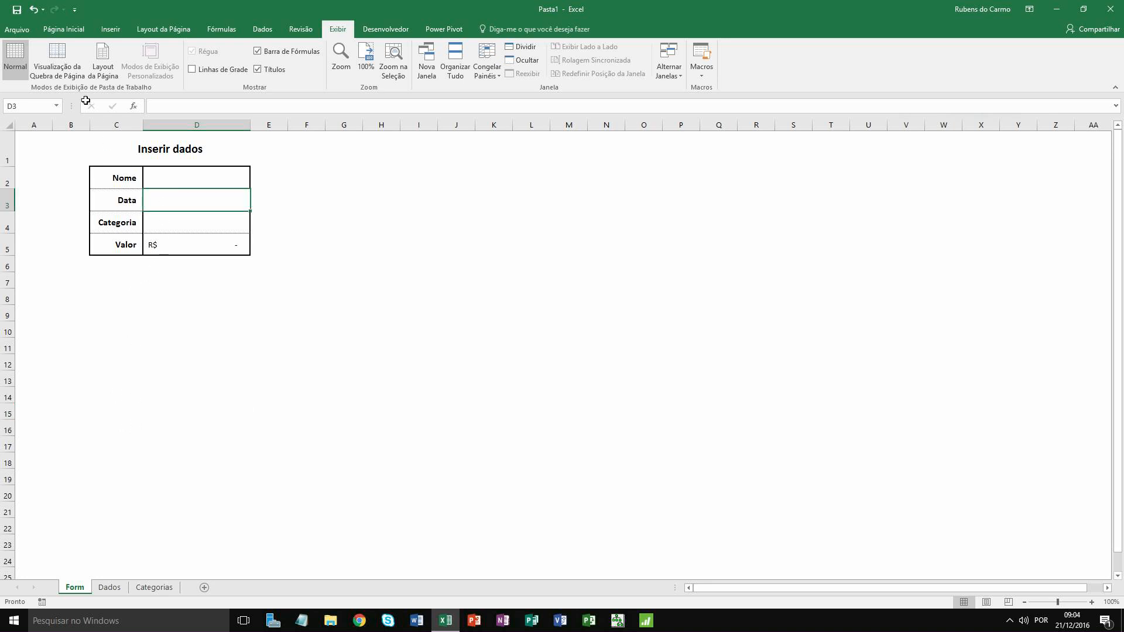
left_click(63, 26)
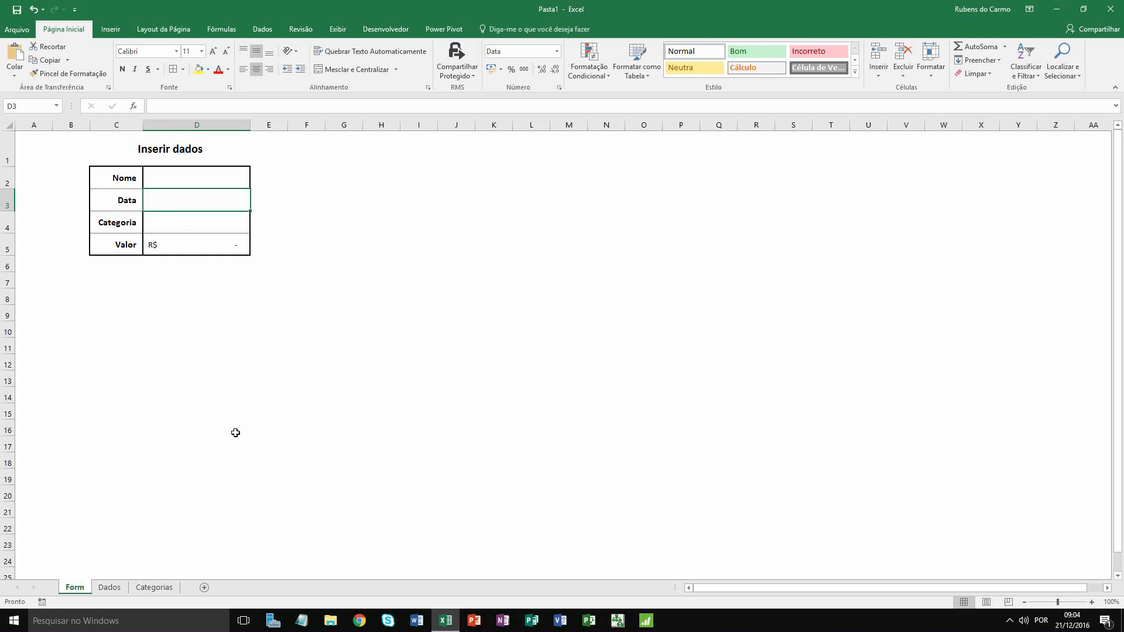
type("=hoje")
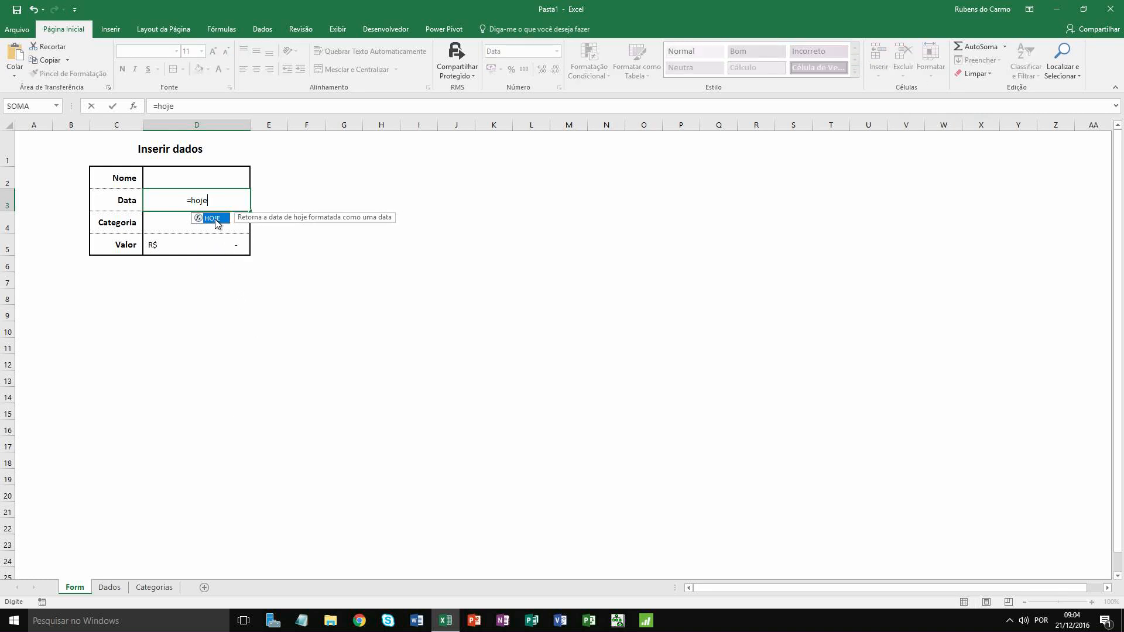
double_click(215, 220)
left_click(224, 203)
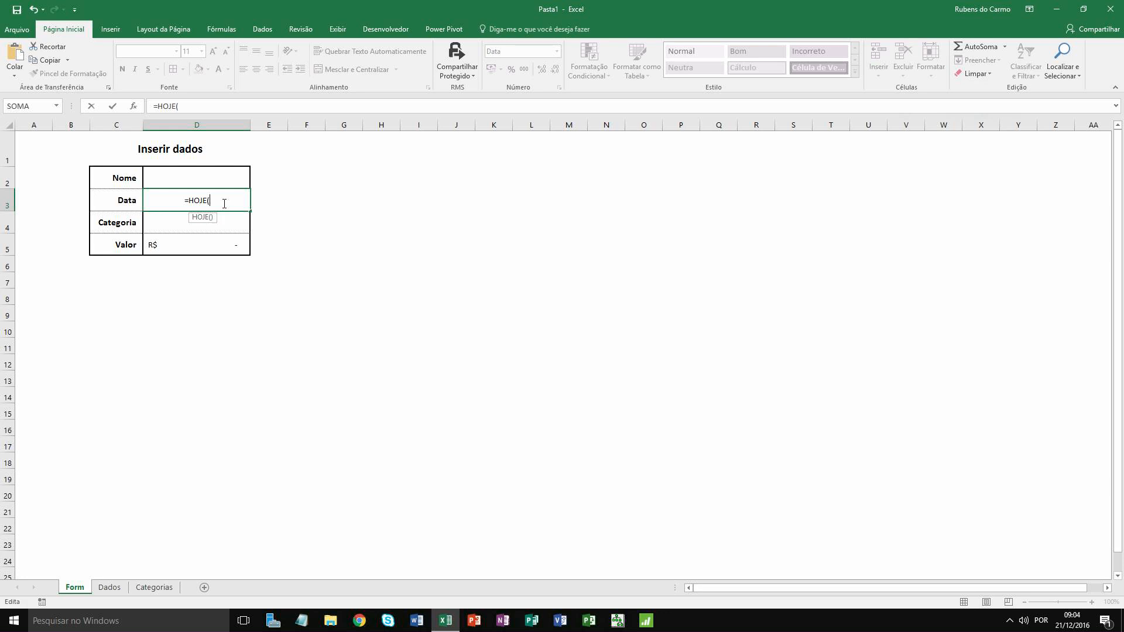
key("Return")
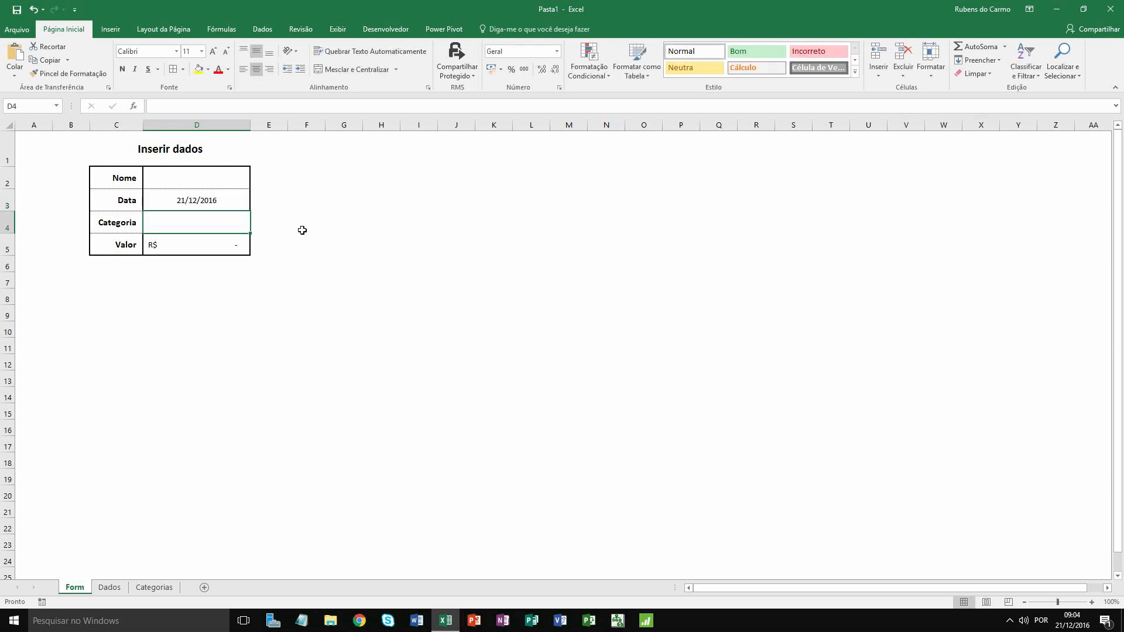
left_click(302, 230)
left_click(209, 200)
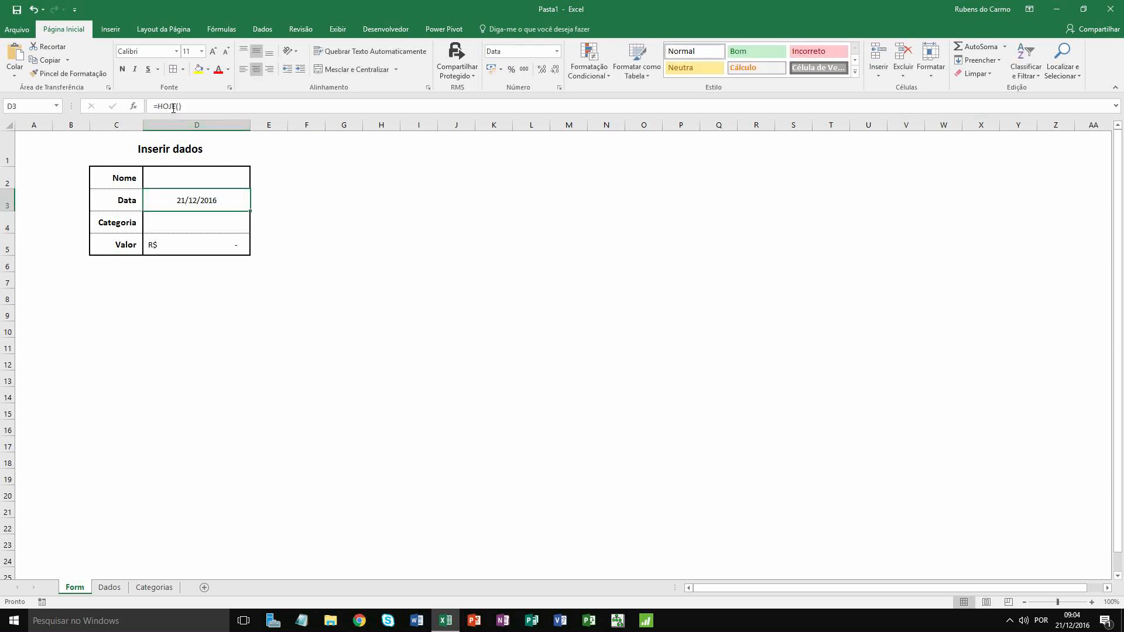
left_click(243, 284)
left_click(188, 203)
left_click(187, 351)
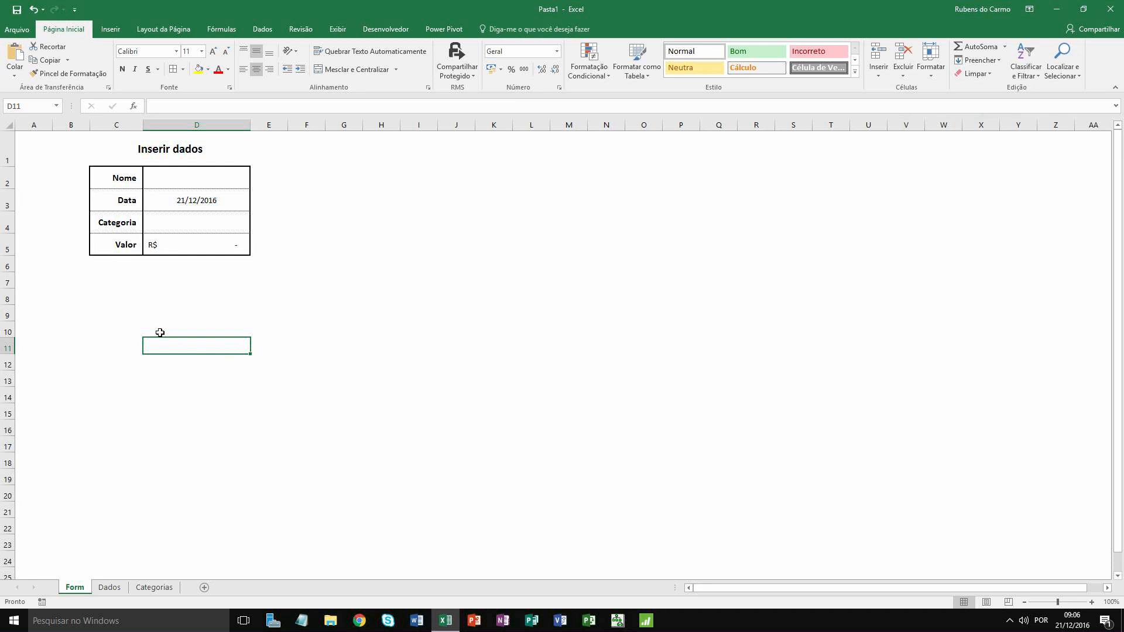
Start a data validation rule of type Lista for the Categoria field, cell D4, of the Form sheet.
left_click(171, 227)
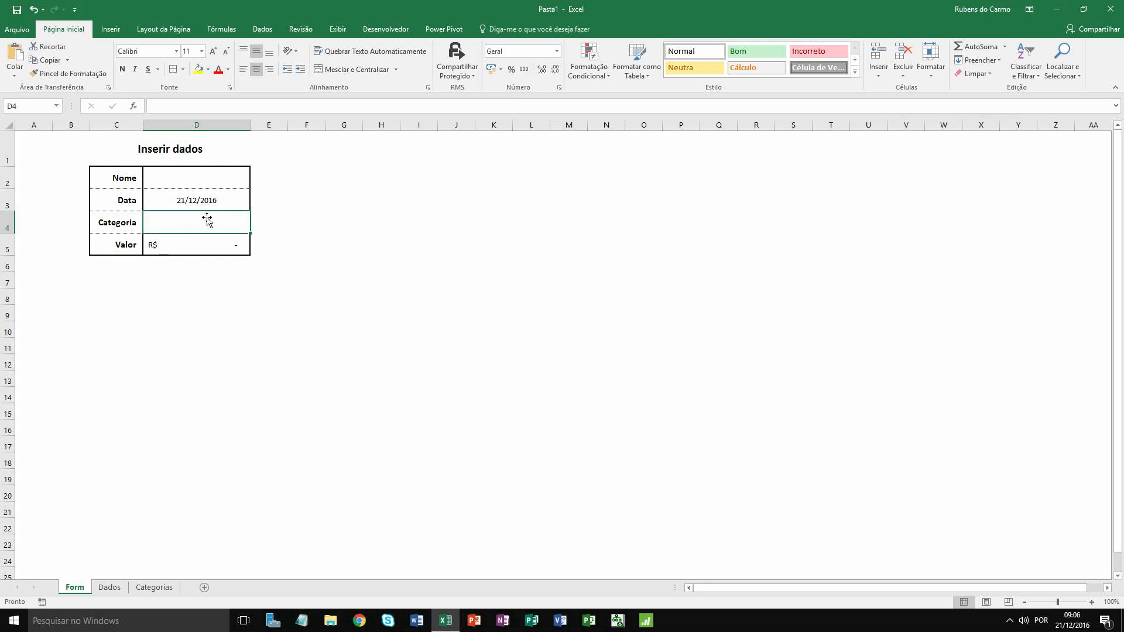
left_click(154, 587)
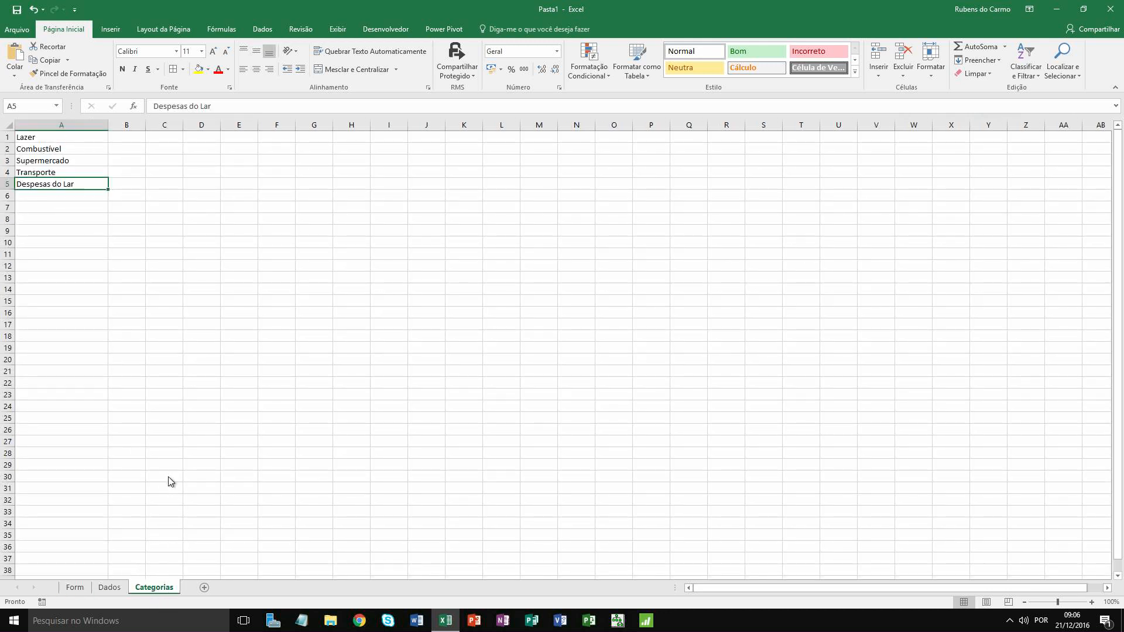
left_click(78, 586)
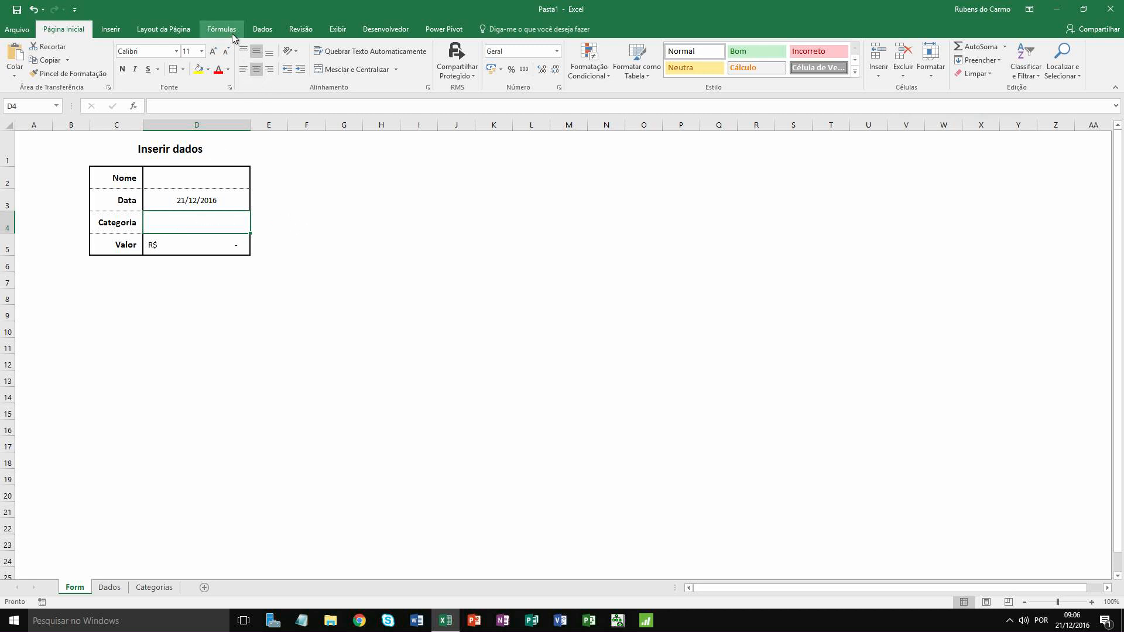
left_click(264, 31)
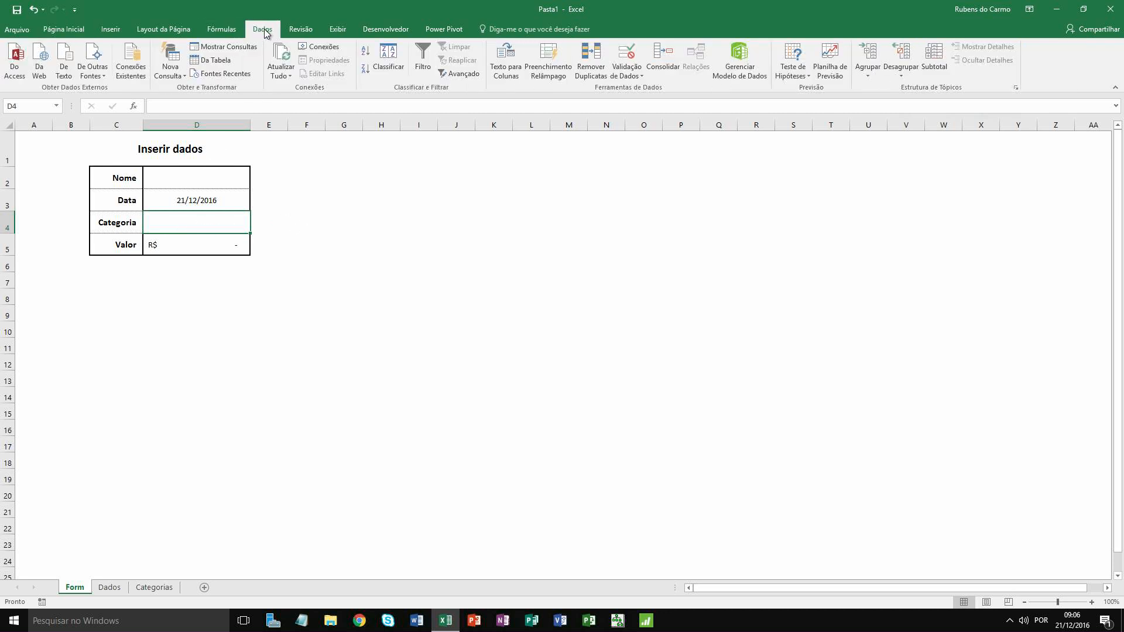
left_click(627, 76)
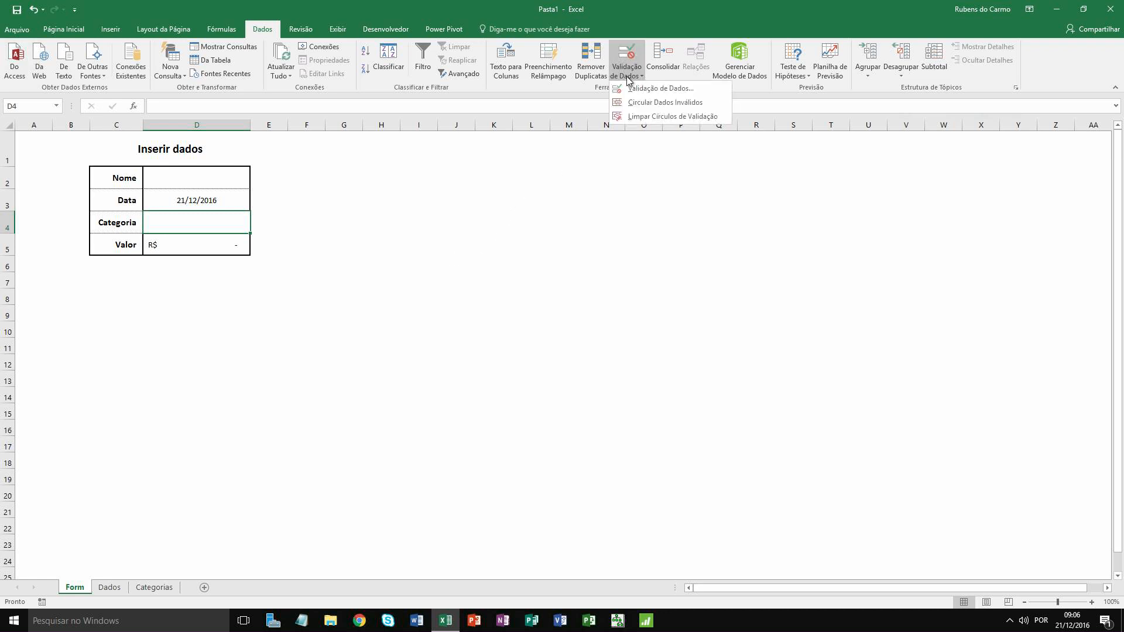
left_click(682, 89)
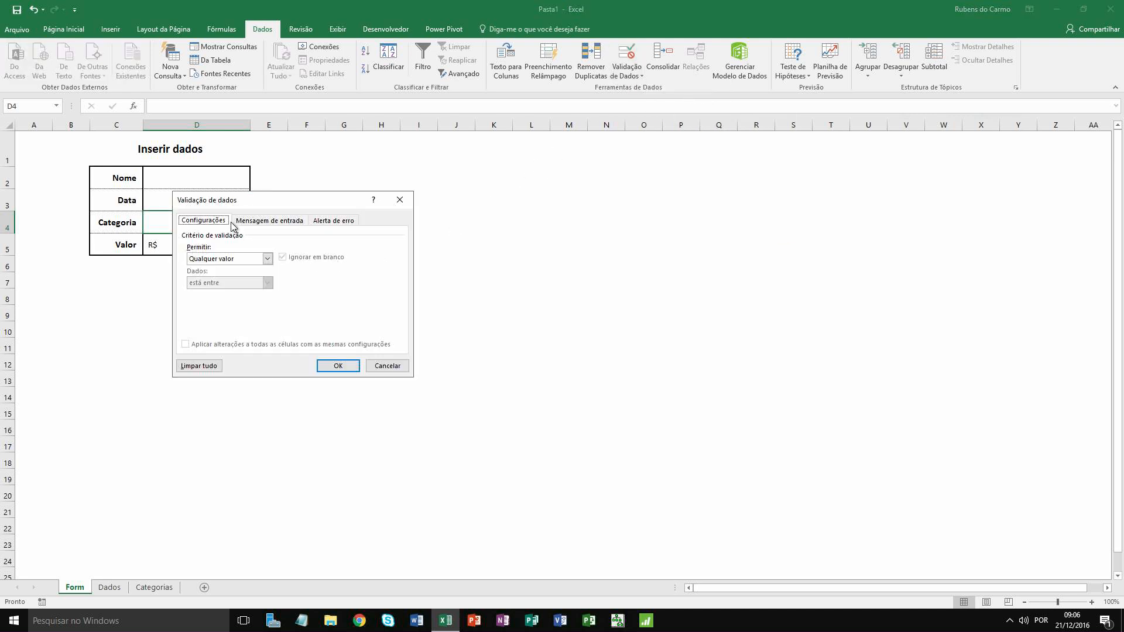
left_click_drag(286, 201, 458, 197)
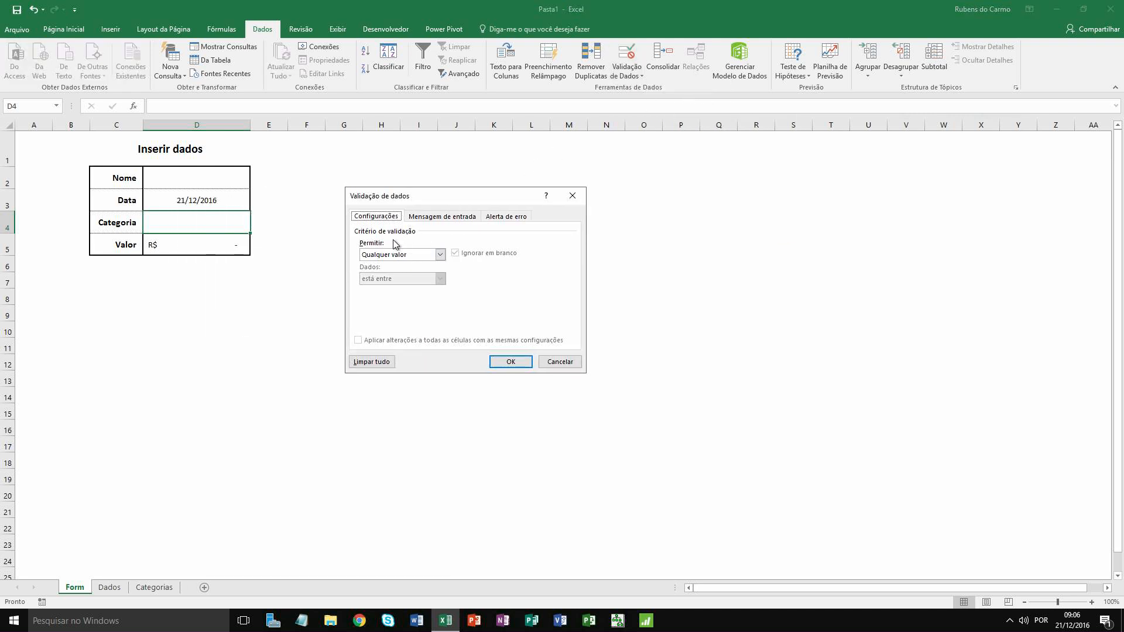
left_click(440, 255)
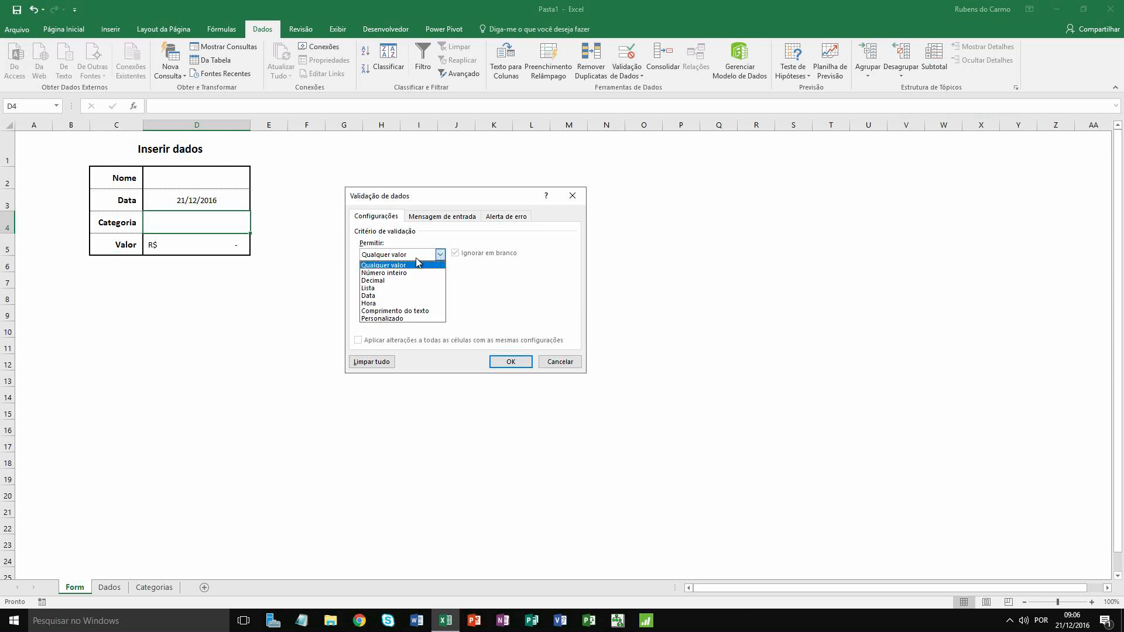
left_click(368, 288)
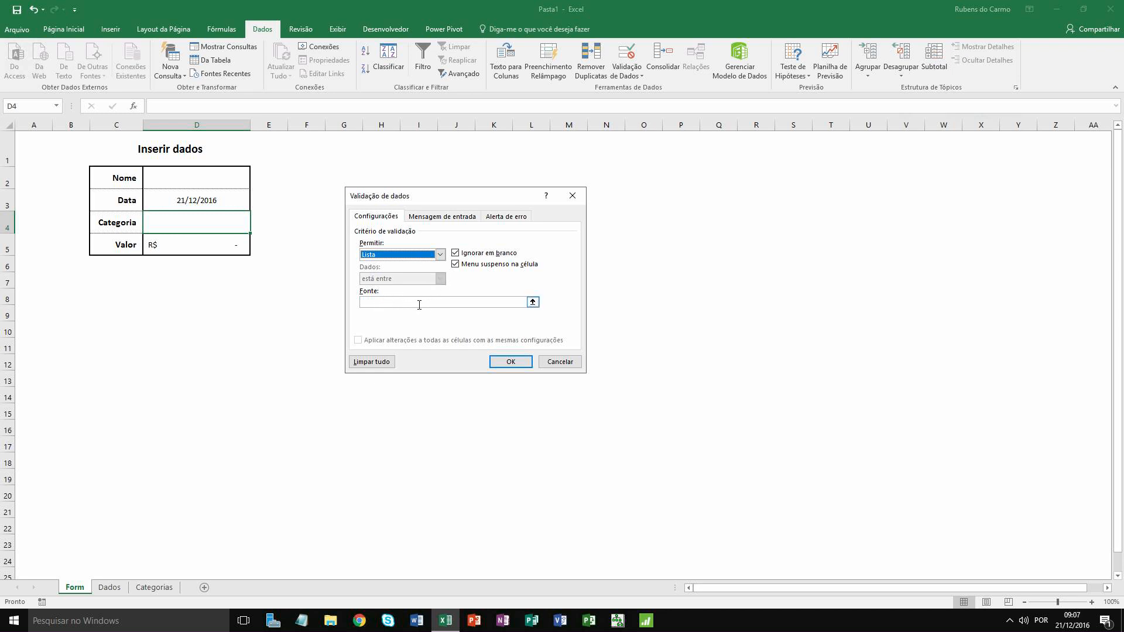
Set the validation list source to =Categorias!$A$1:$A$5 and apply the rule.
left_click(532, 303)
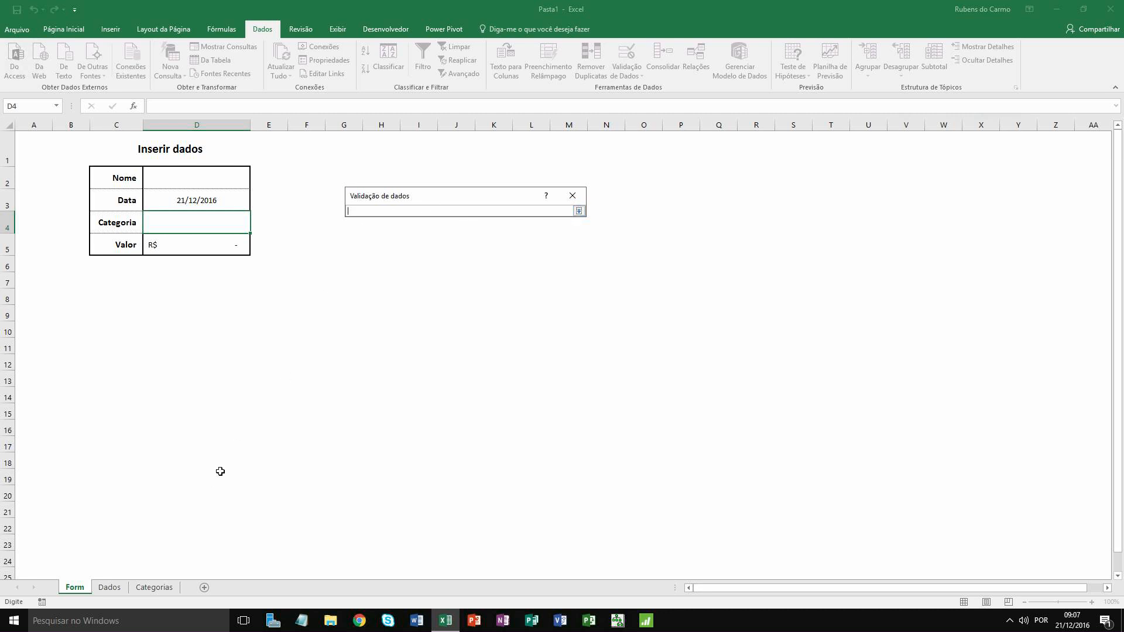
left_click(157, 589)
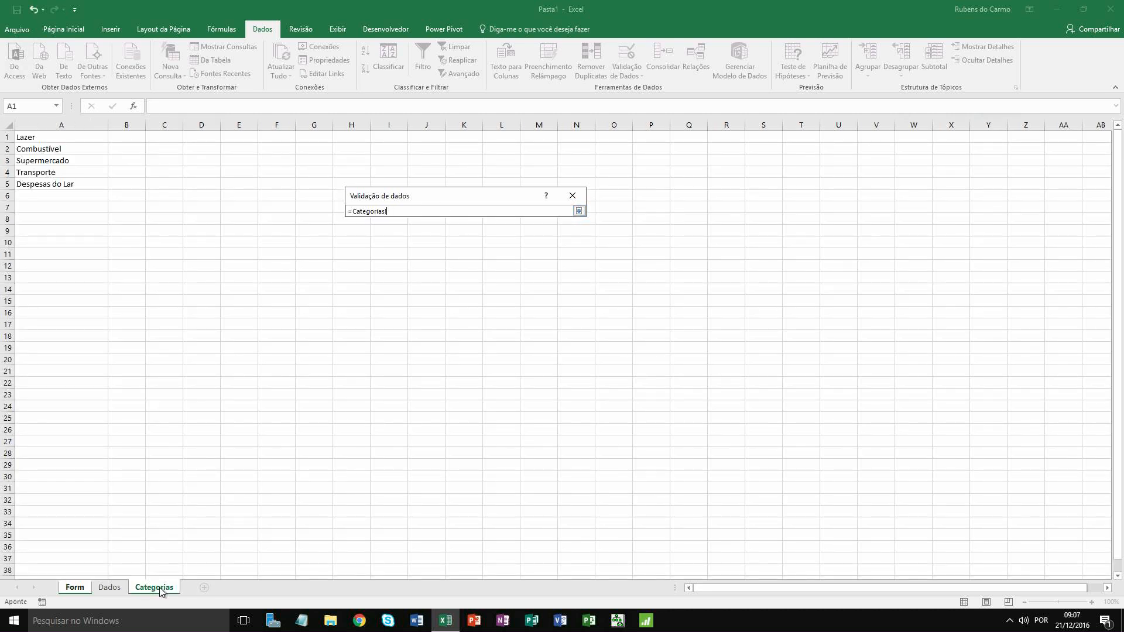
left_click_drag(88, 139, 85, 185)
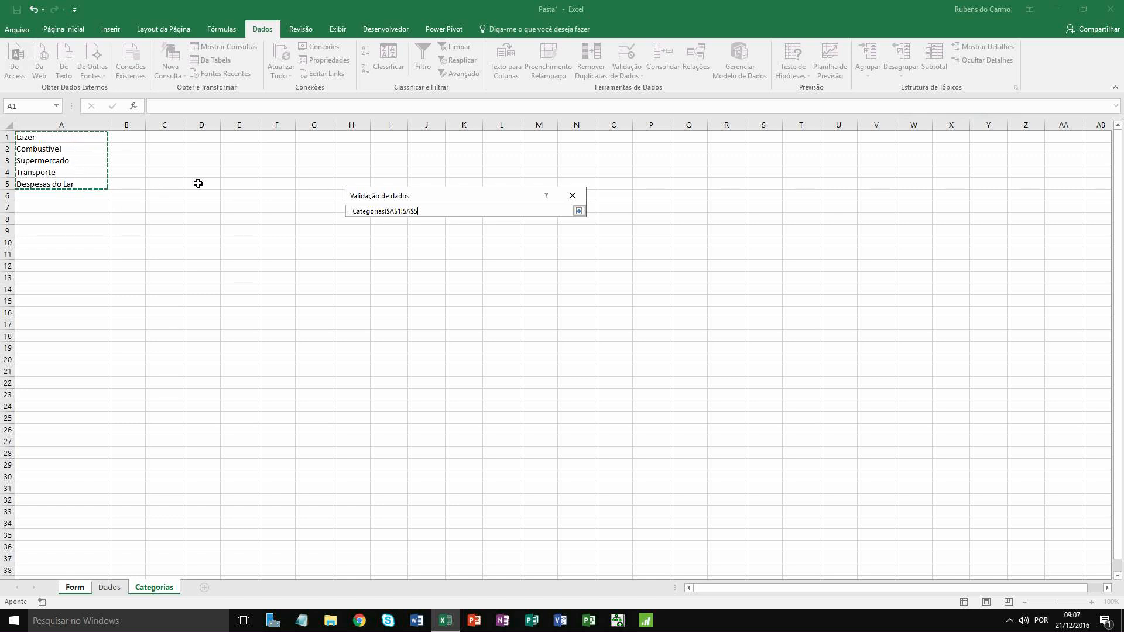
left_click(578, 211)
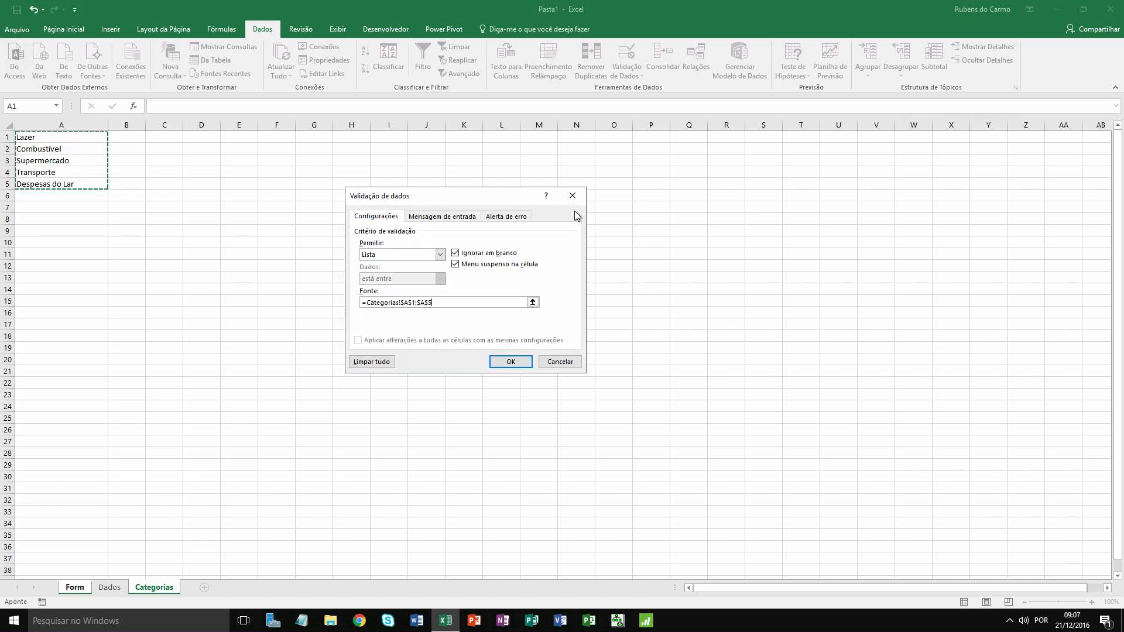
left_click(508, 363)
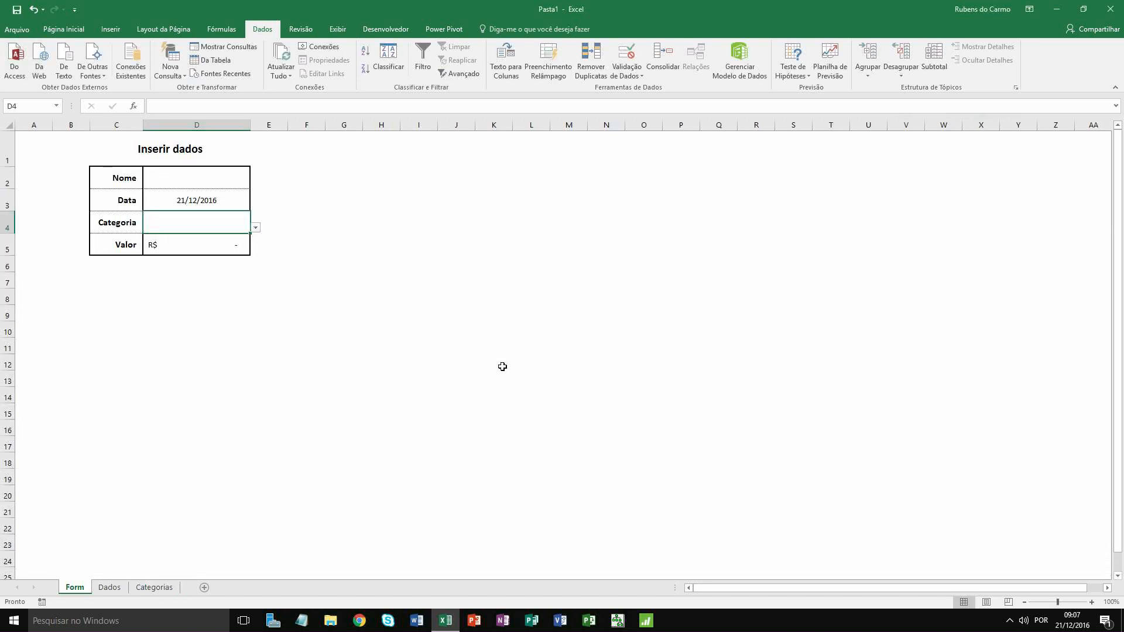
Test the Categoria drop-down in D4 by choosing Supermercado, Combustível and finally Lazer.
left_click(198, 325)
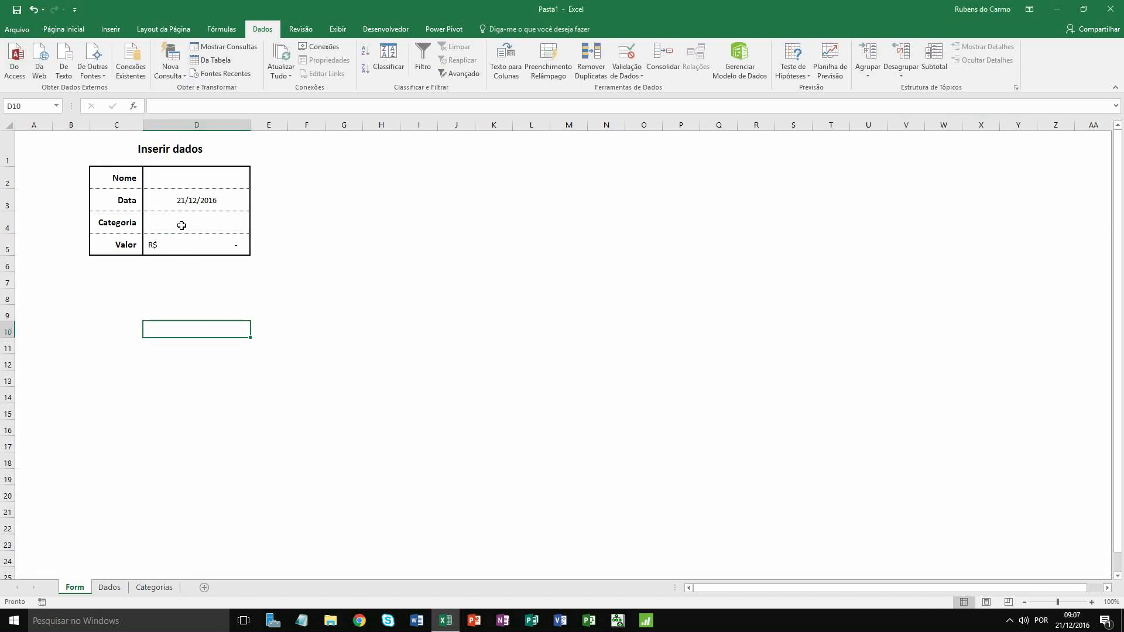
left_click(194, 230)
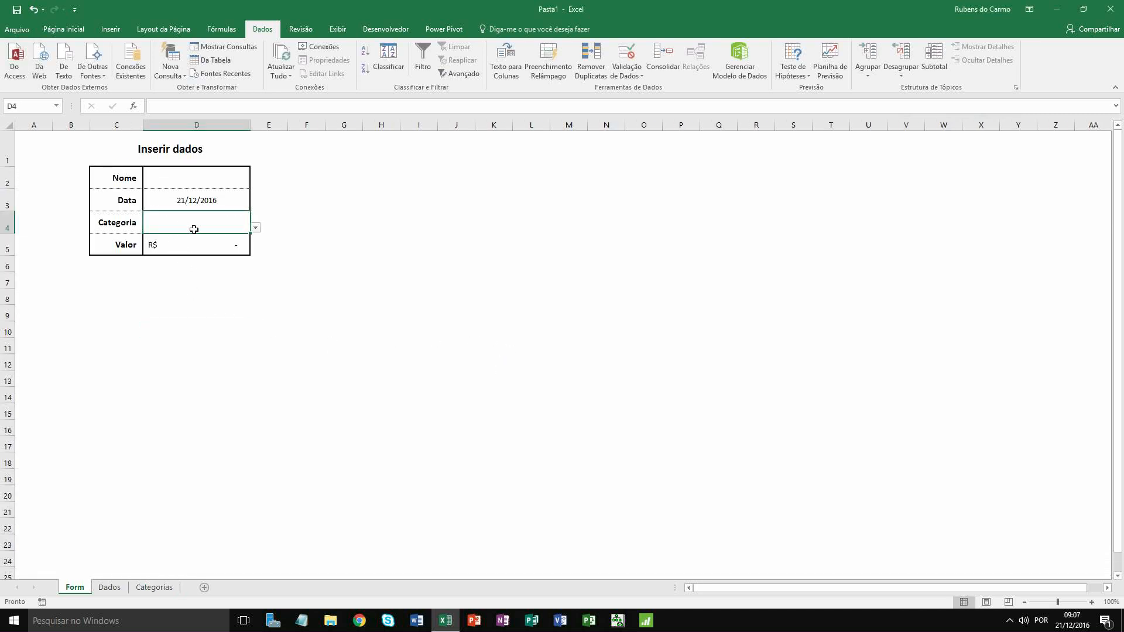
left_click(256, 227)
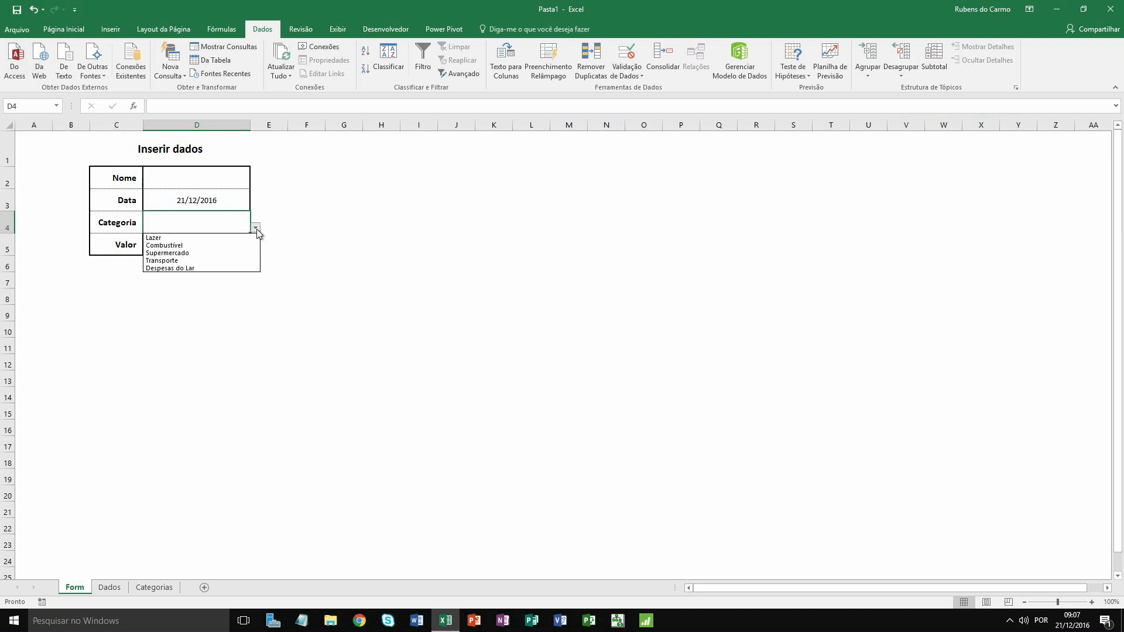
left_click(193, 252)
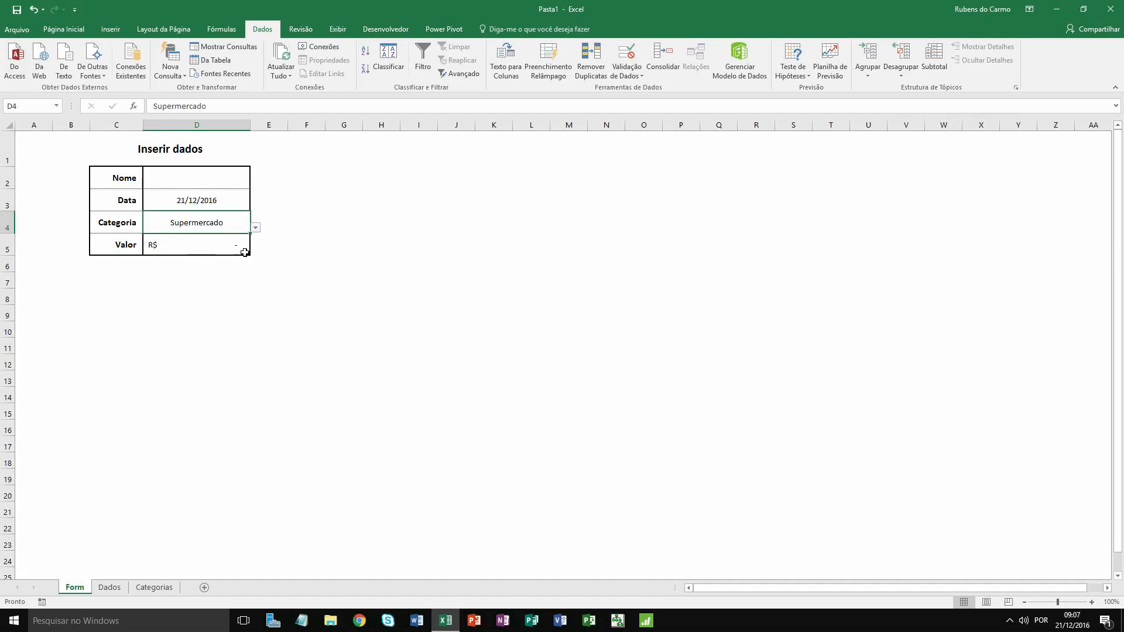
left_click(255, 228)
left_click(198, 244)
left_click(255, 227)
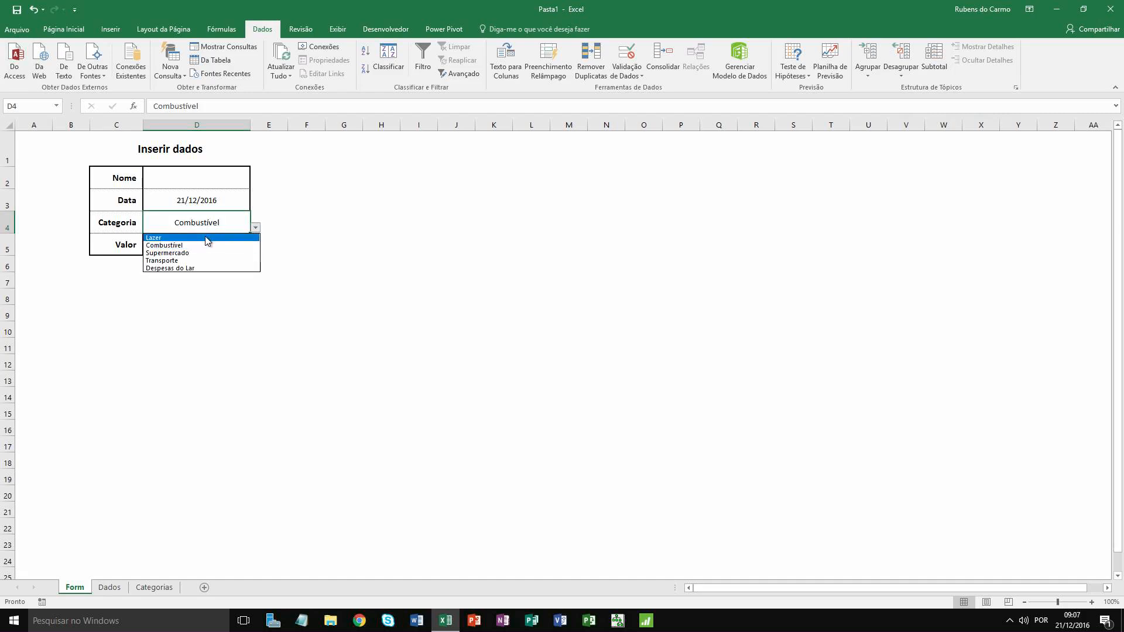
left_click(211, 237)
left_click(253, 298)
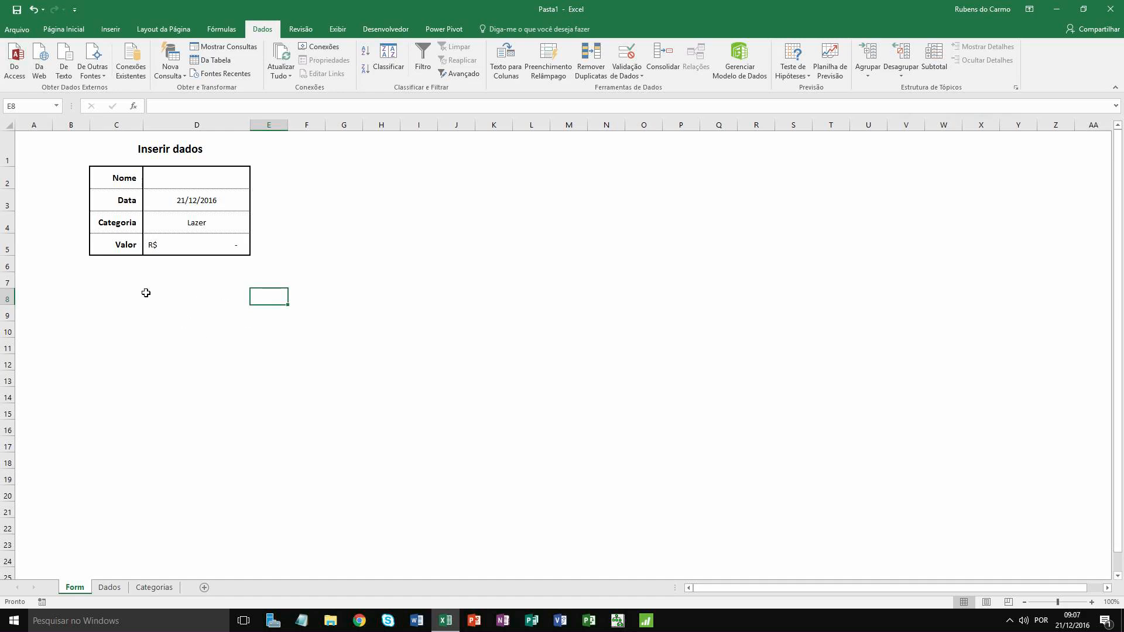
Hide the Categorias sheet.
right_click(150, 579)
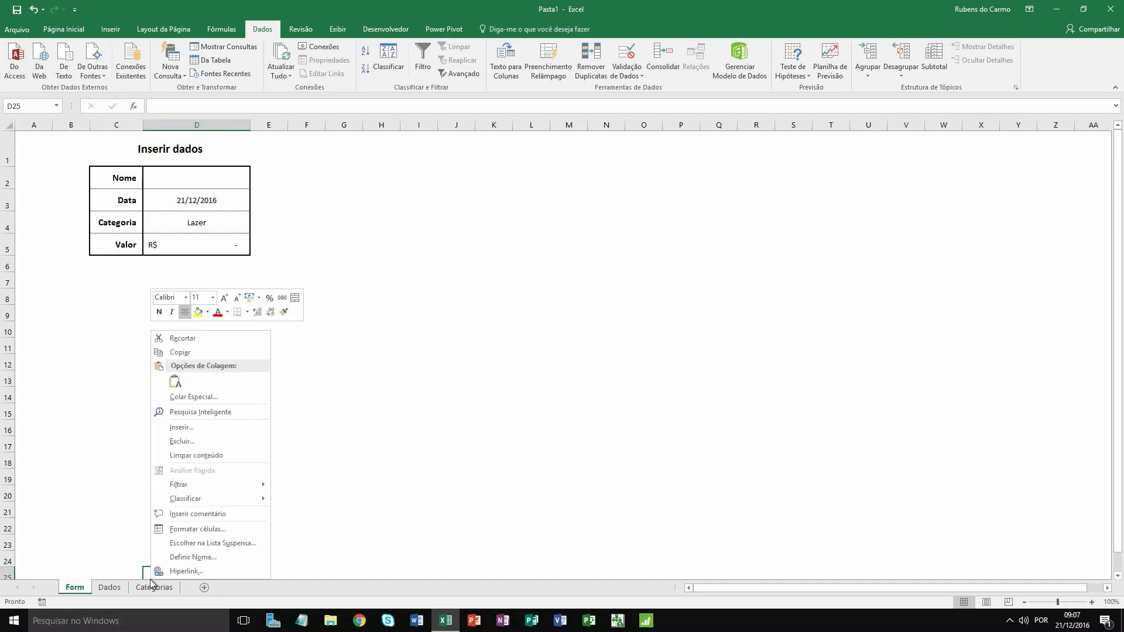
right_click(153, 586)
right_click(154, 587)
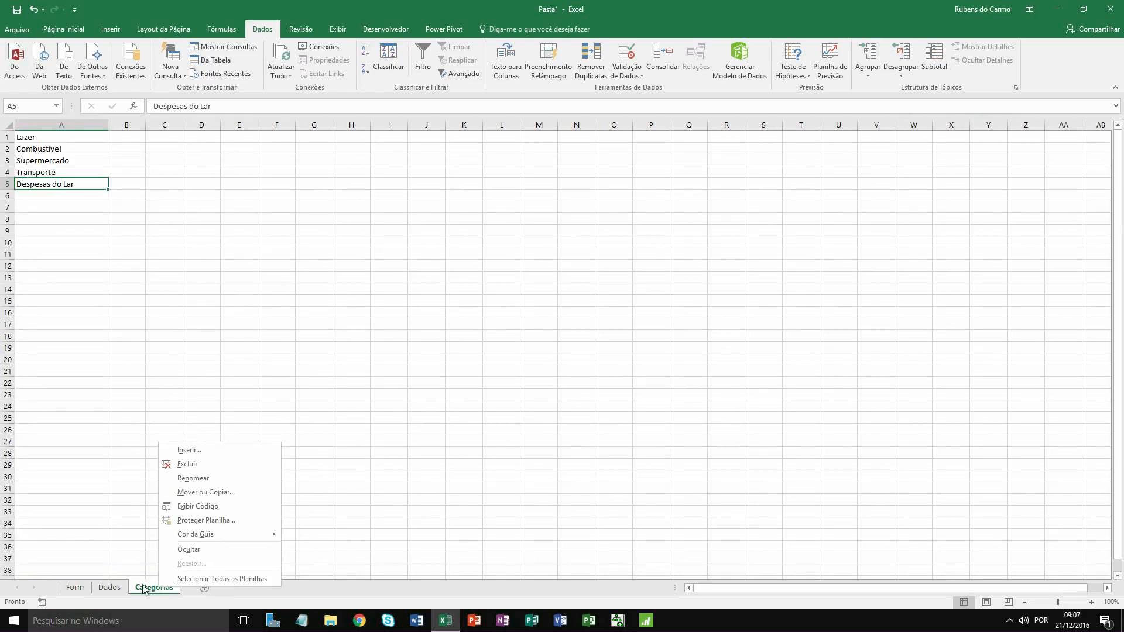
left_click(220, 549)
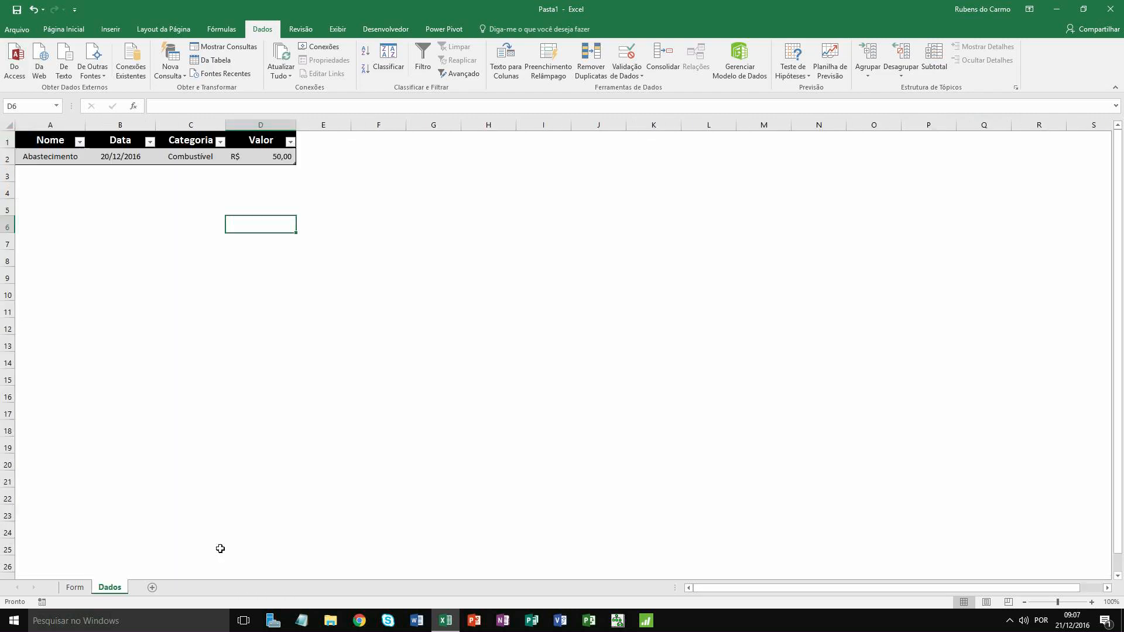
Check the Categoria drop-down on the Form sheet with its source sheet hidden, choosing Supermercado and returning to Lazer.
left_click(74, 587)
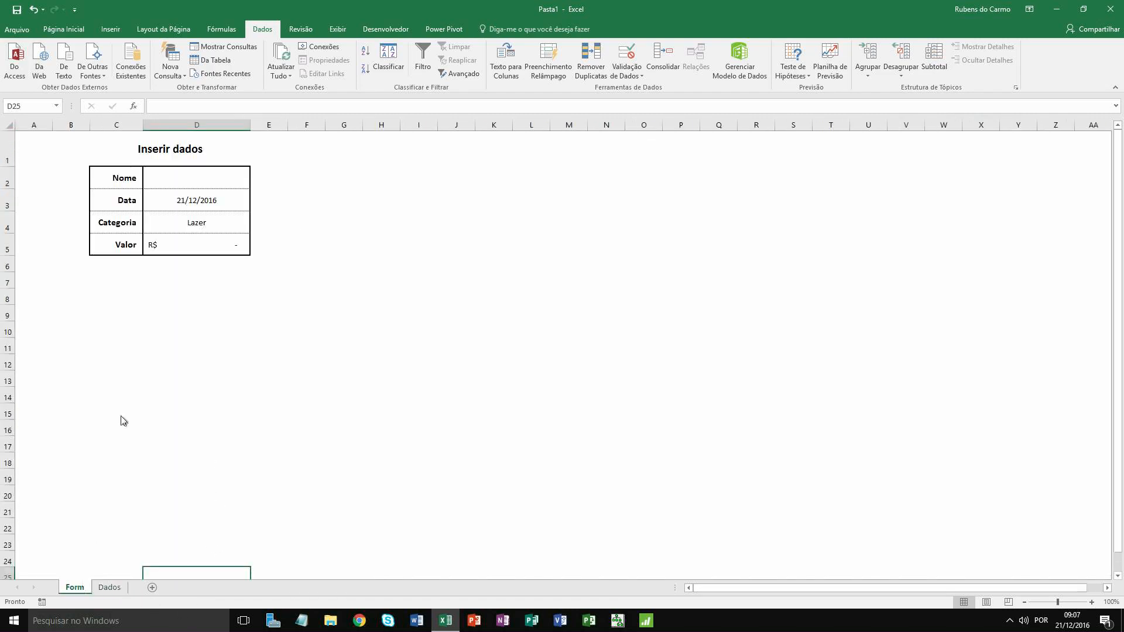
left_click(170, 229)
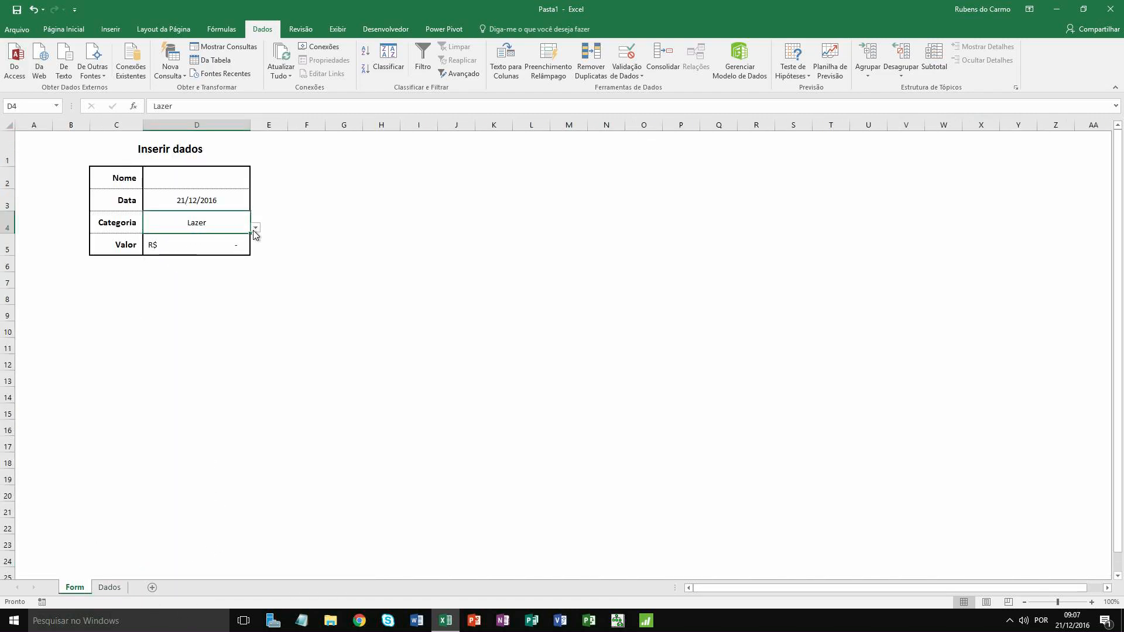
left_click(255, 227)
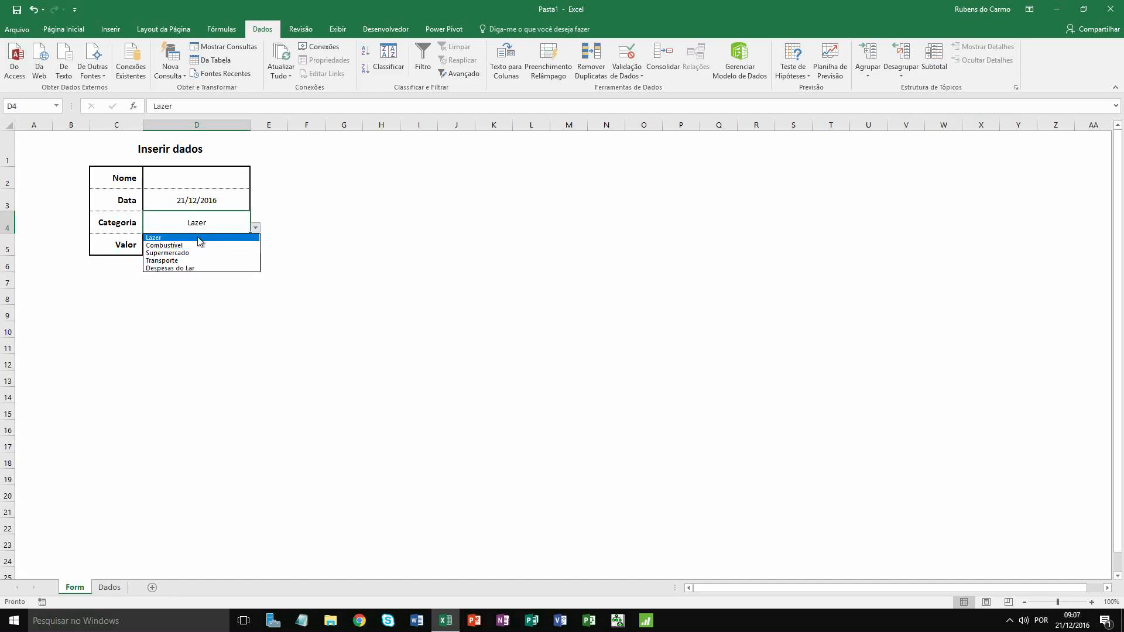
left_click(208, 238)
left_click(255, 227)
left_click(200, 254)
left_click(255, 228)
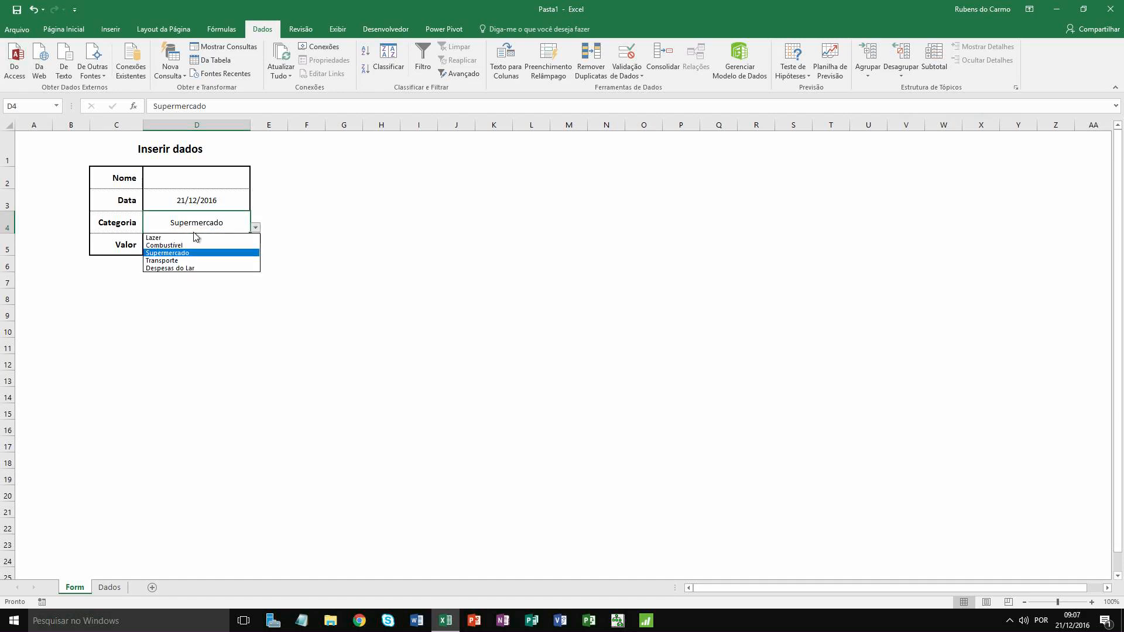
left_click(191, 238)
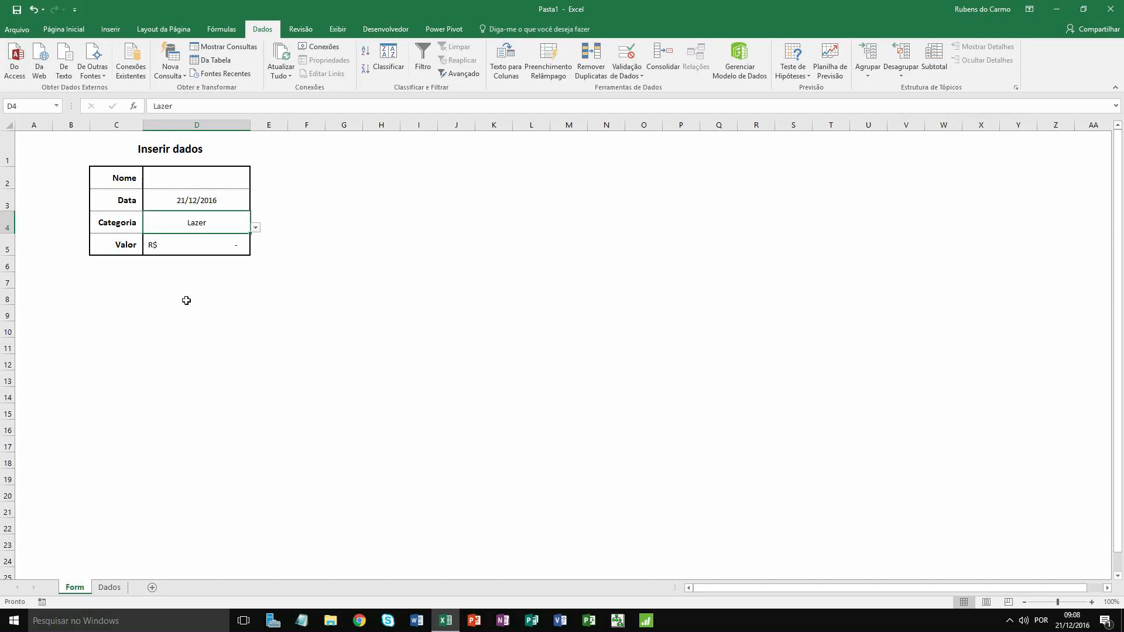
Make sure the Desenvolvedor tab is enabled among the main tabs in Excel's ribbon customization options.
left_click(383, 30)
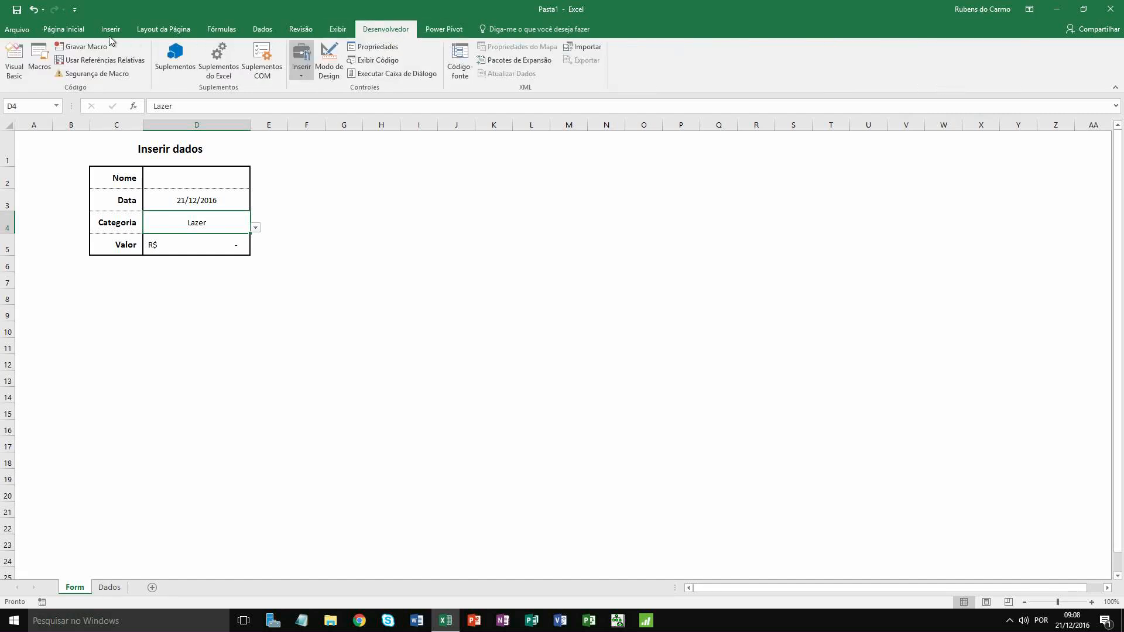
left_click(18, 30)
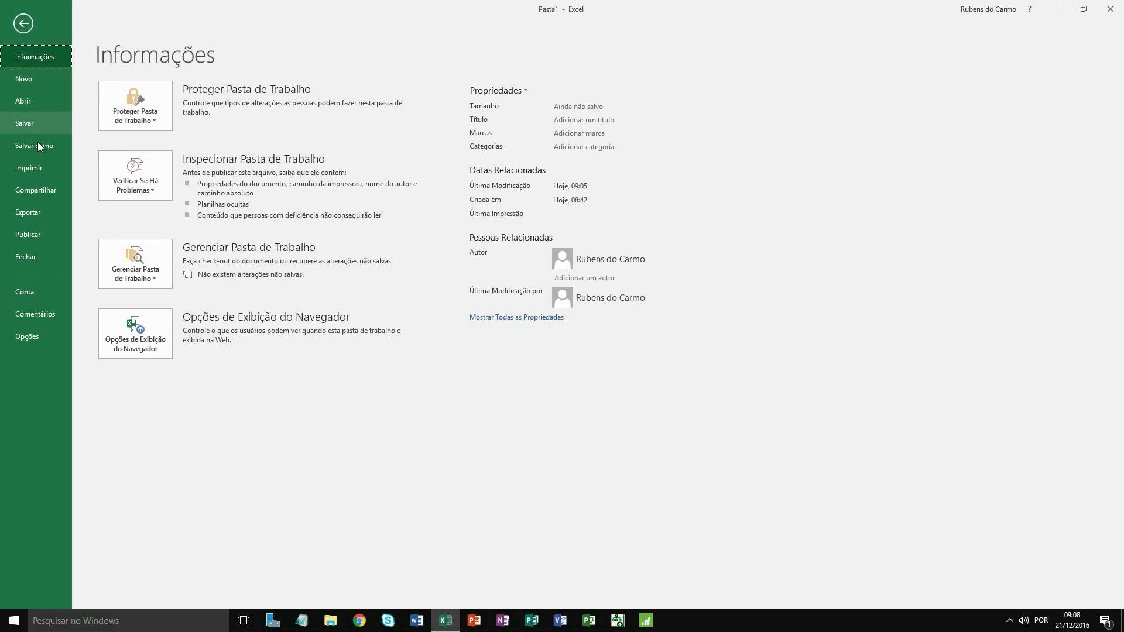
left_click(30, 335)
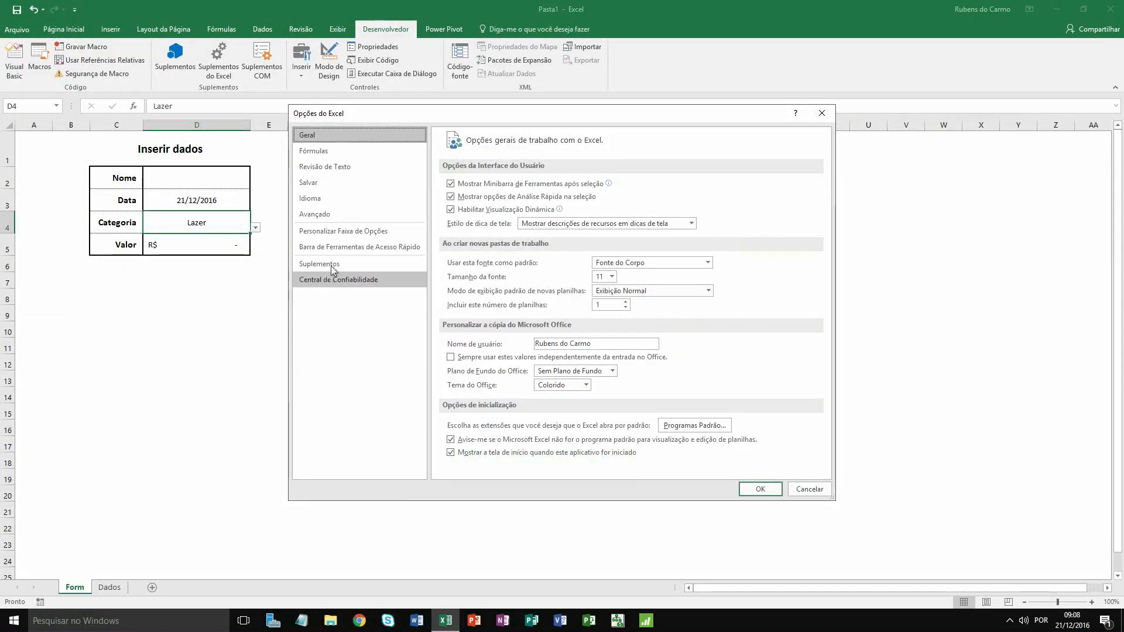
left_click(392, 231)
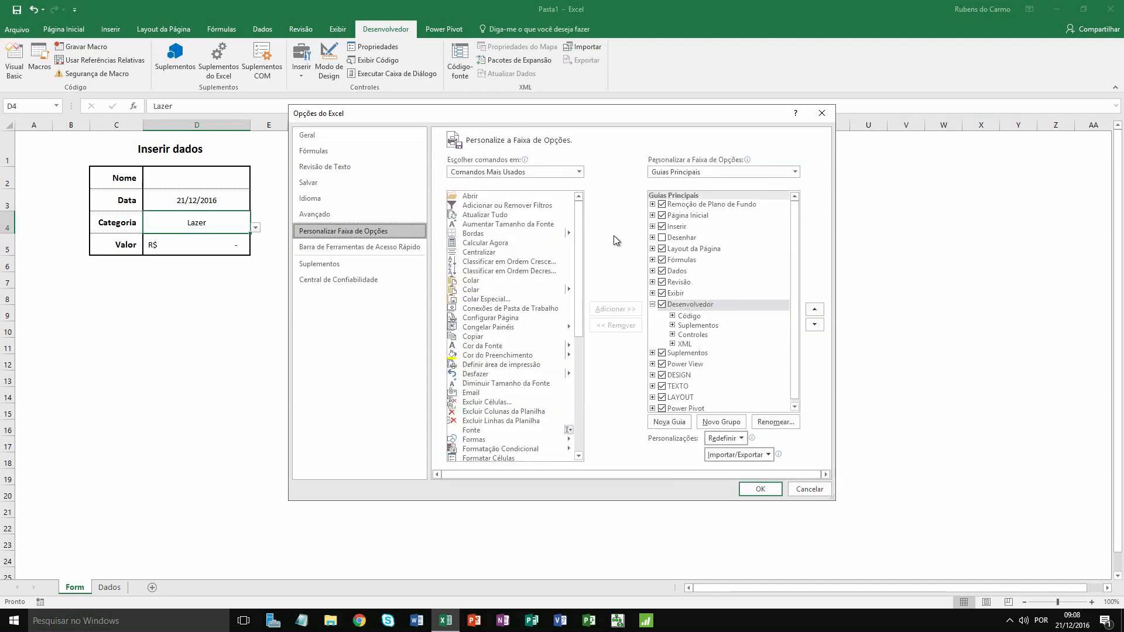
left_click(663, 307)
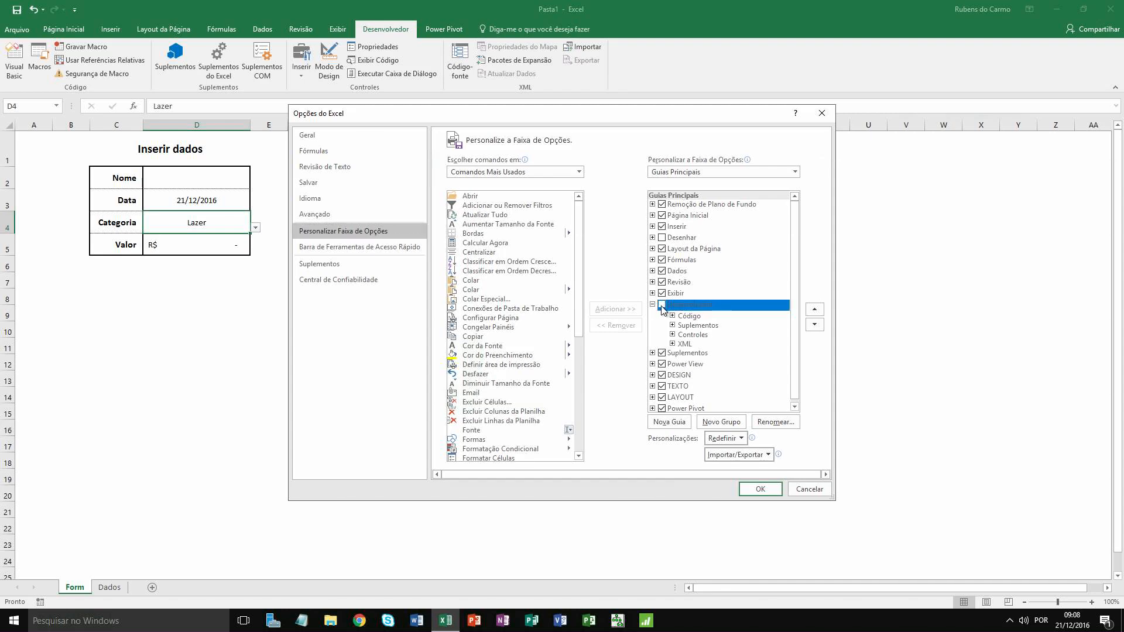
left_click(759, 490)
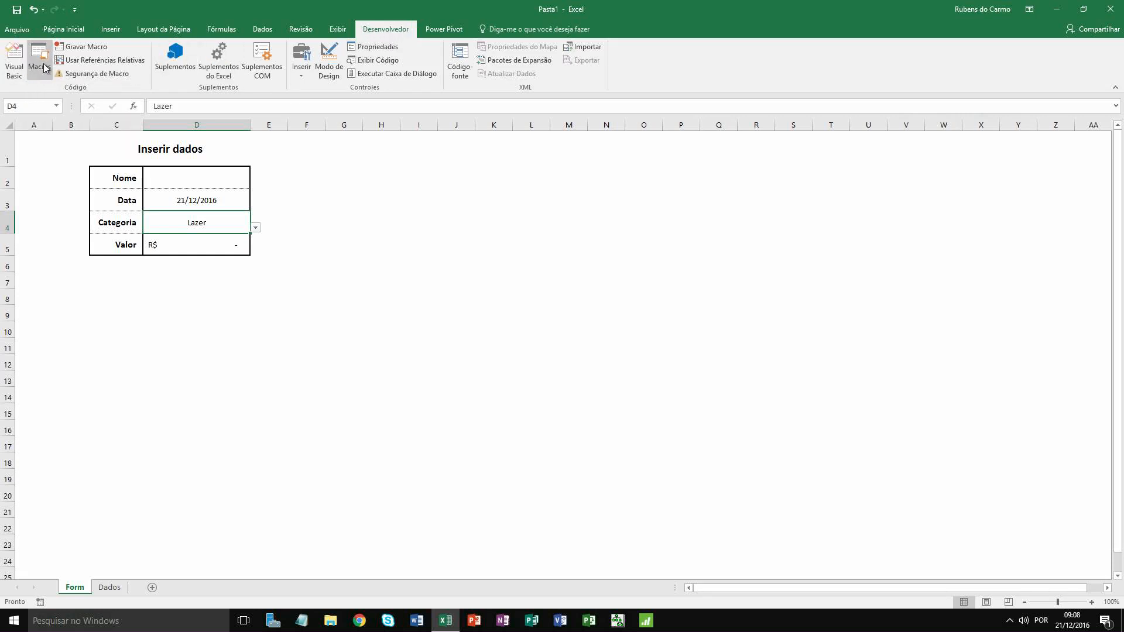
Set macro security to enable all macros and apply the setting.
left_click(100, 75)
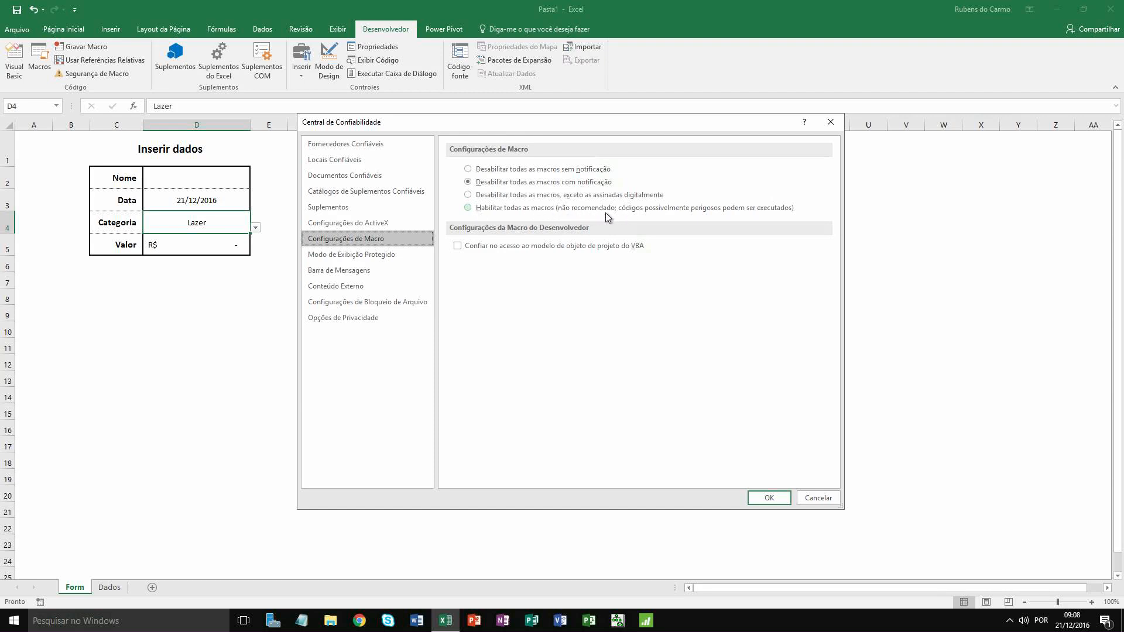
left_click(491, 212)
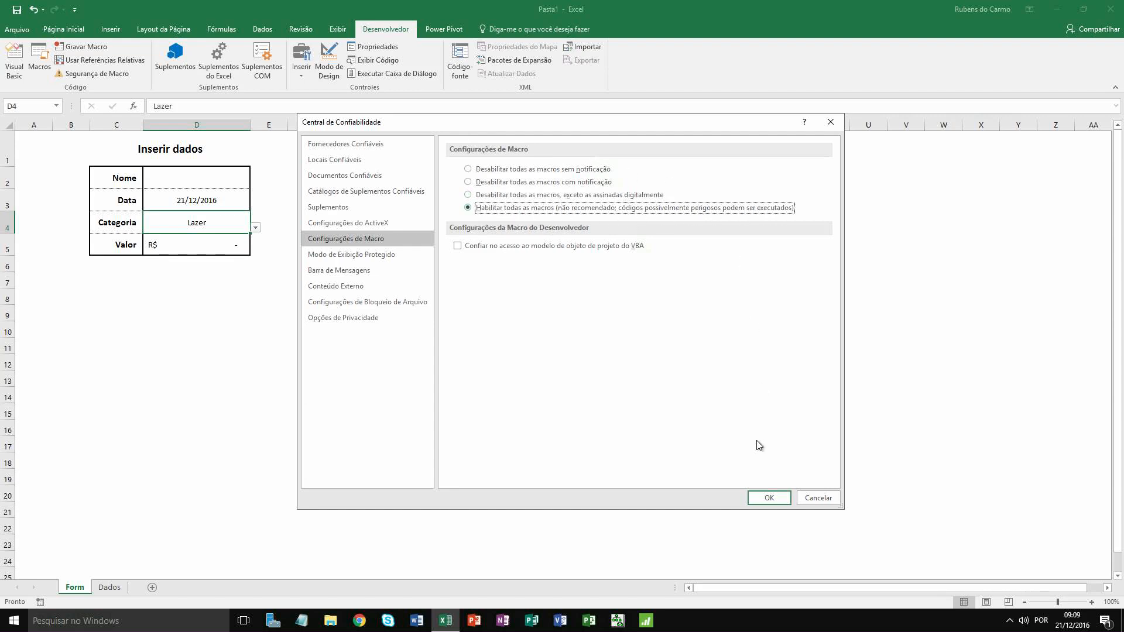
left_click(768, 498)
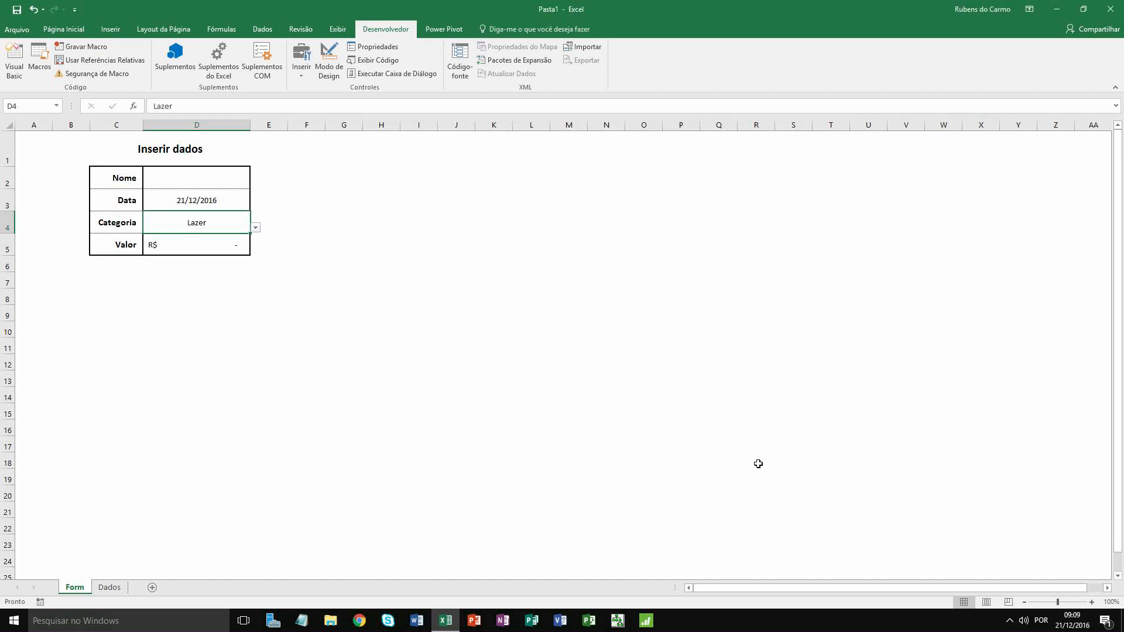
Clear the Categoria entry in D4 of the form.
left_click(416, 220)
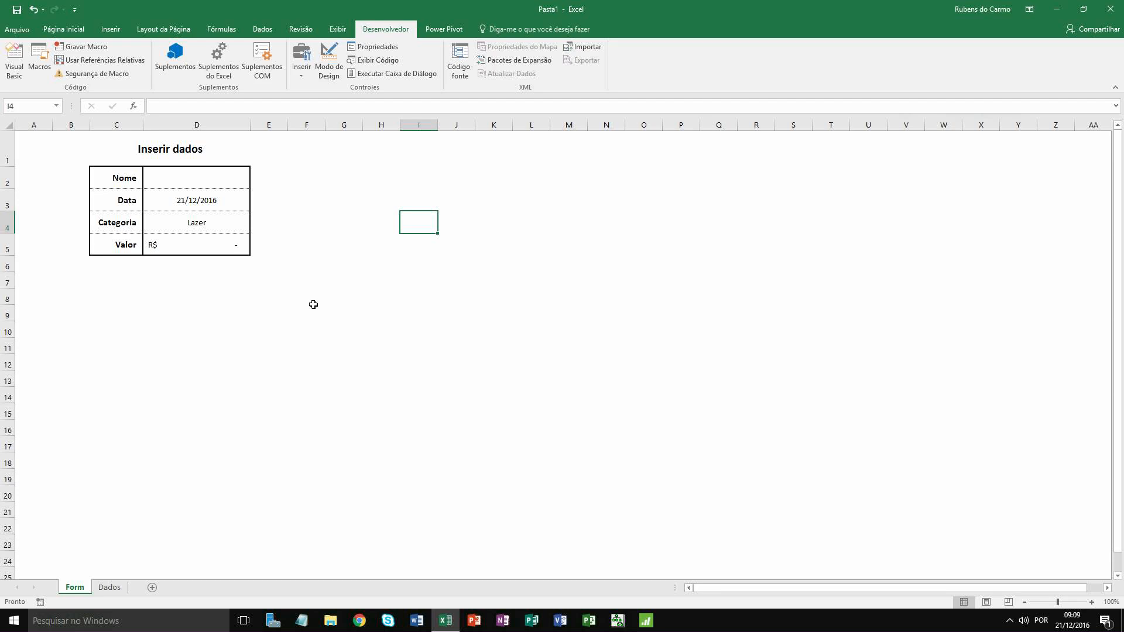
left_click(179, 229)
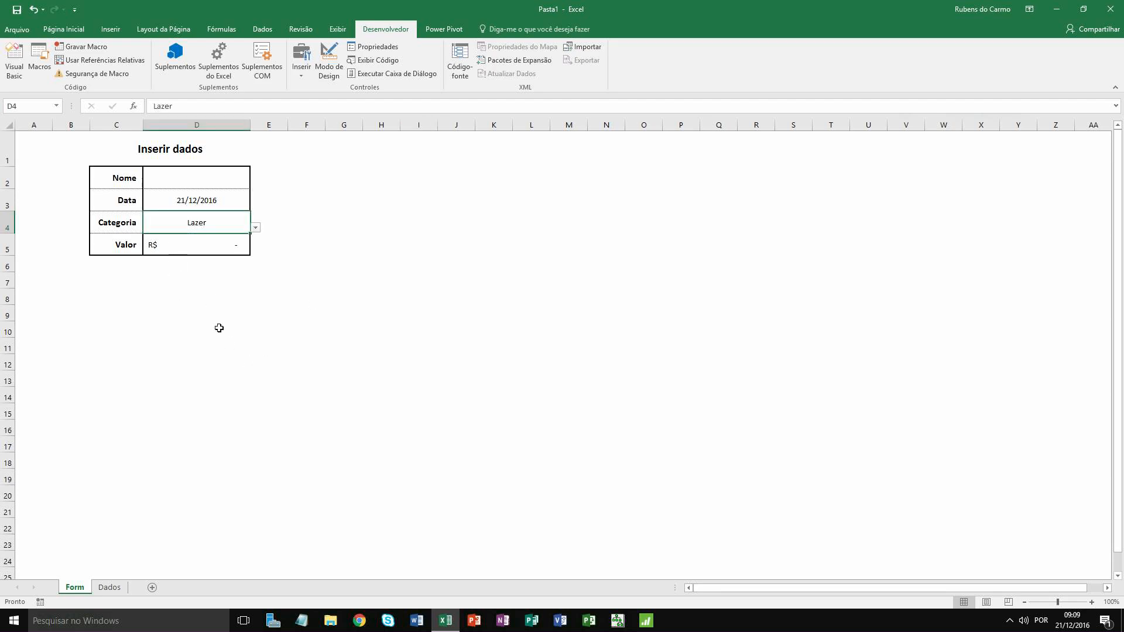
key("Delete")
left_click(261, 335)
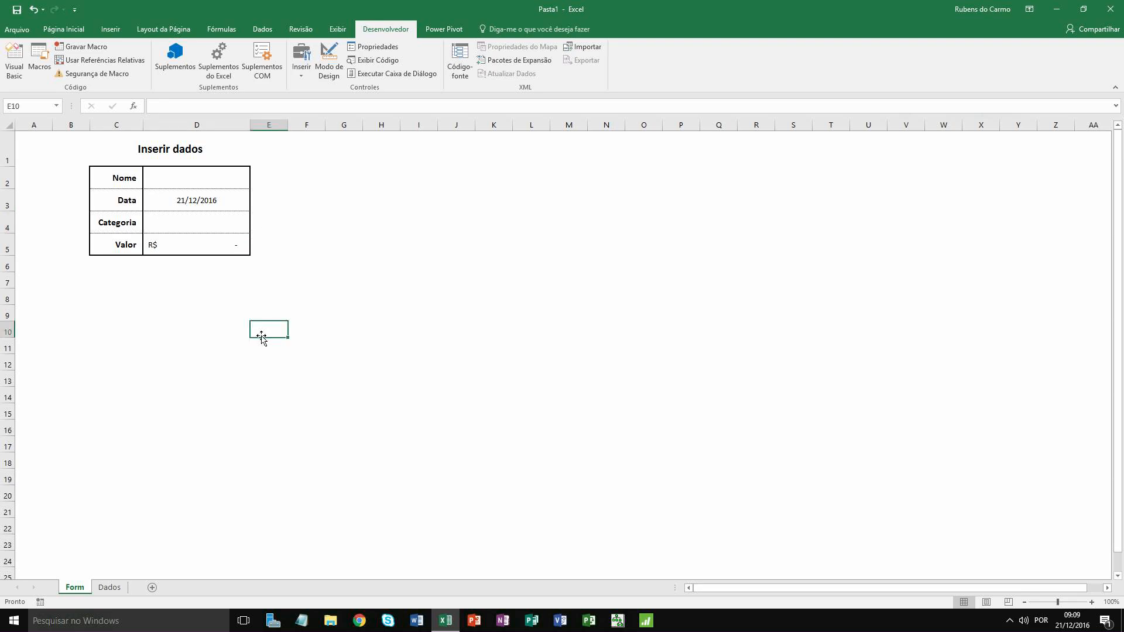
Insert an empty row above the Abastecimento record in the Dados sheet's table.
left_click(107, 588)
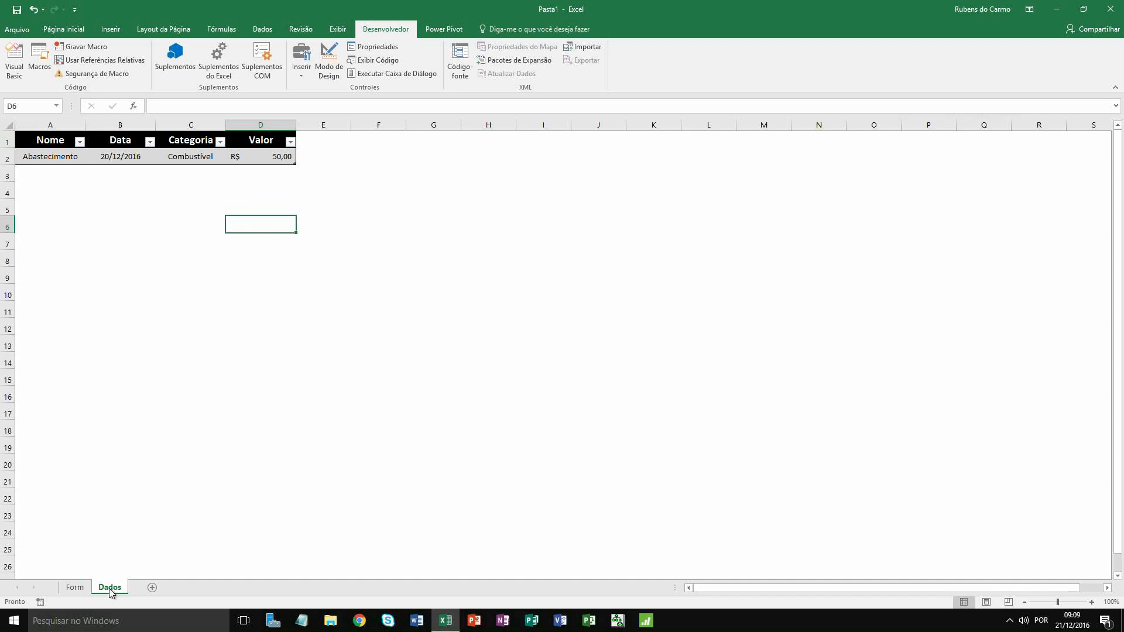
right_click(8, 158)
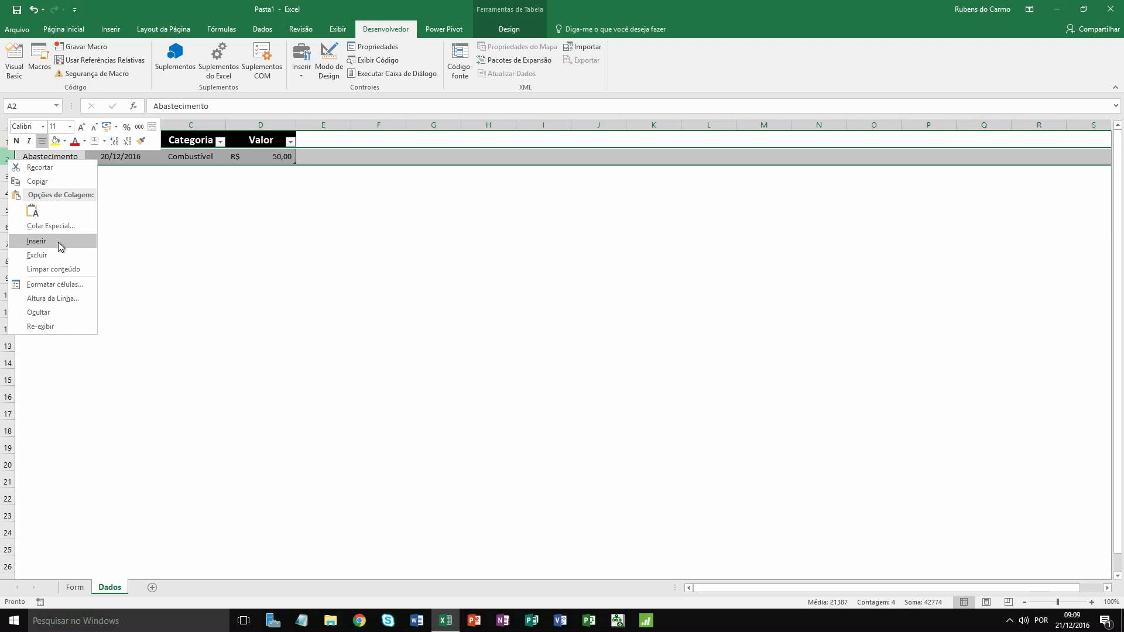
left_click(37, 241)
left_click(51, 221)
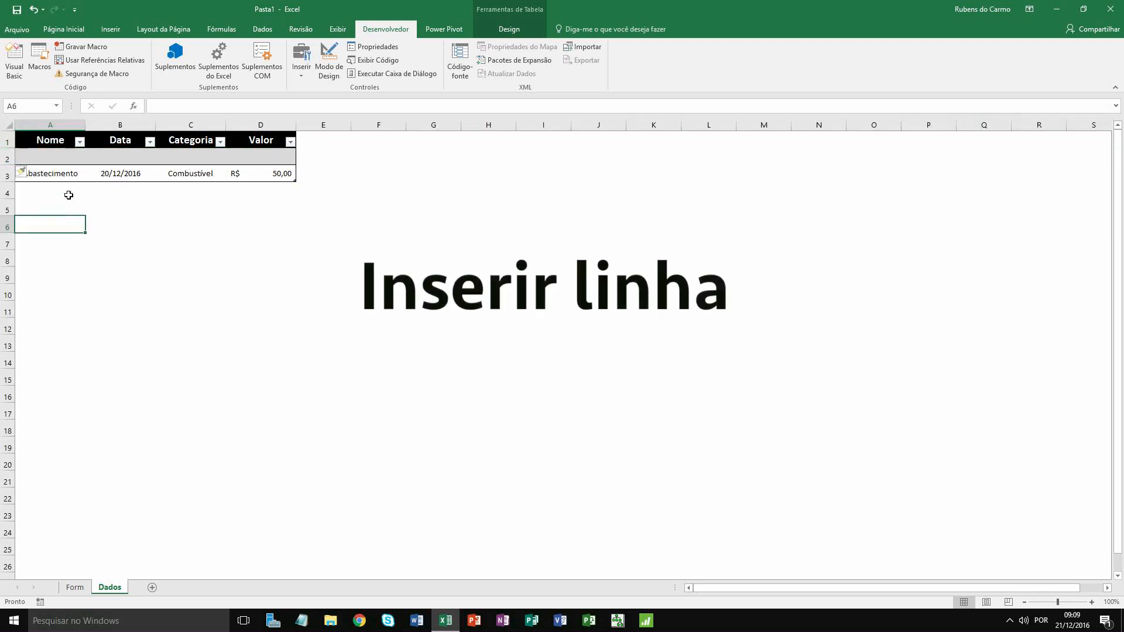
Examine the Nome, Data, Categoria and Valor cells of the empty row 2 on the Dados sheet.
left_click(73, 154)
left_click(126, 155)
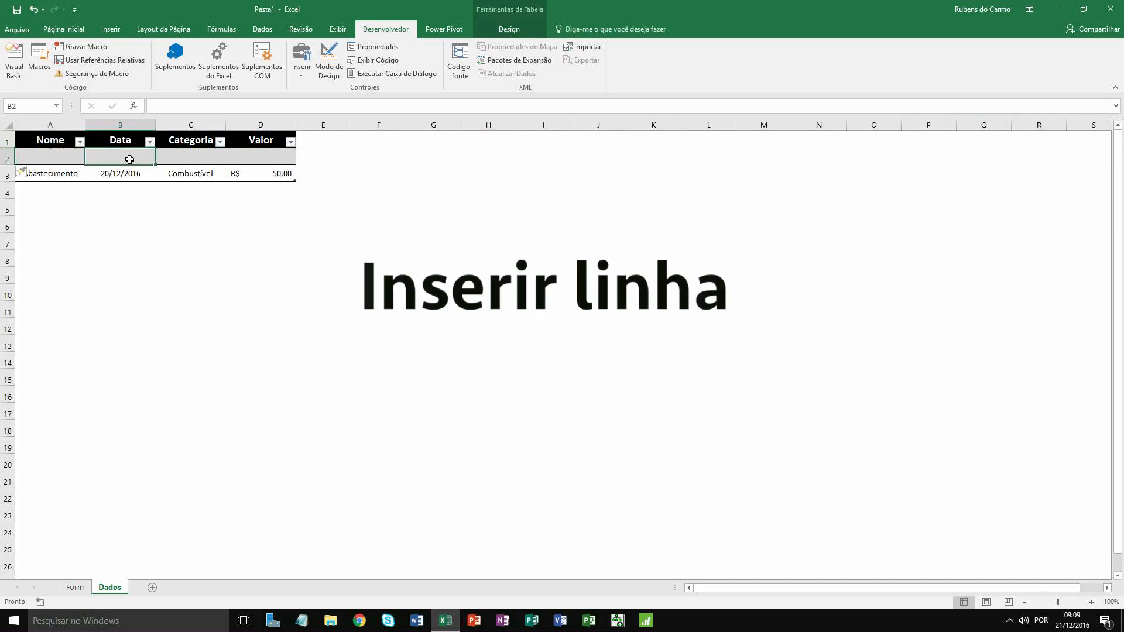
left_click(200, 162)
left_click(245, 155)
left_click(40, 160)
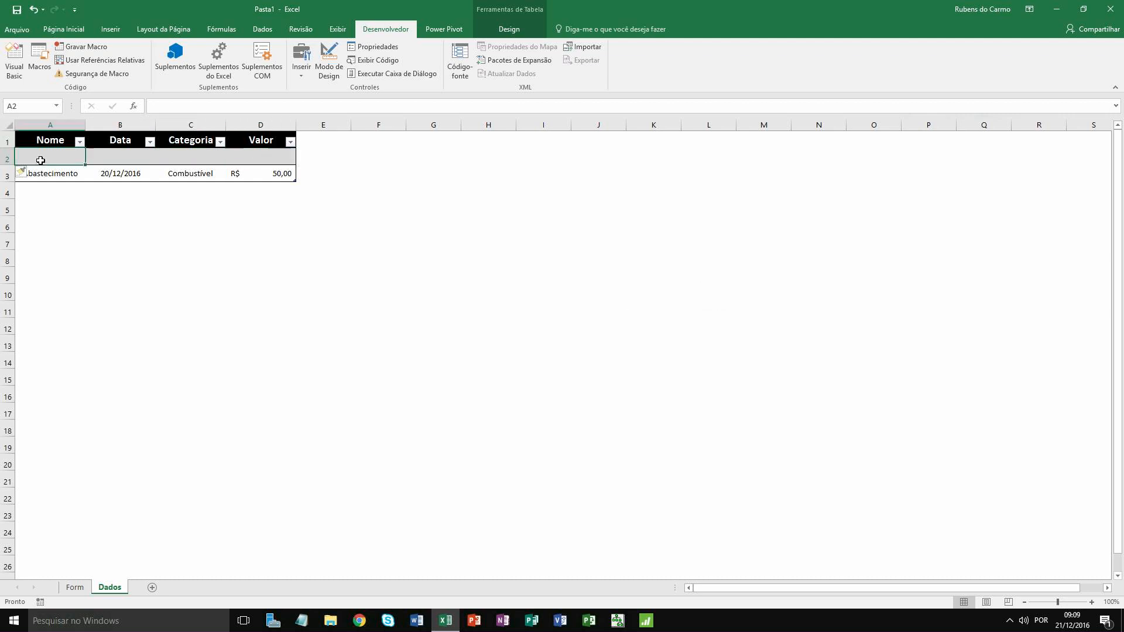
left_click(241, 161)
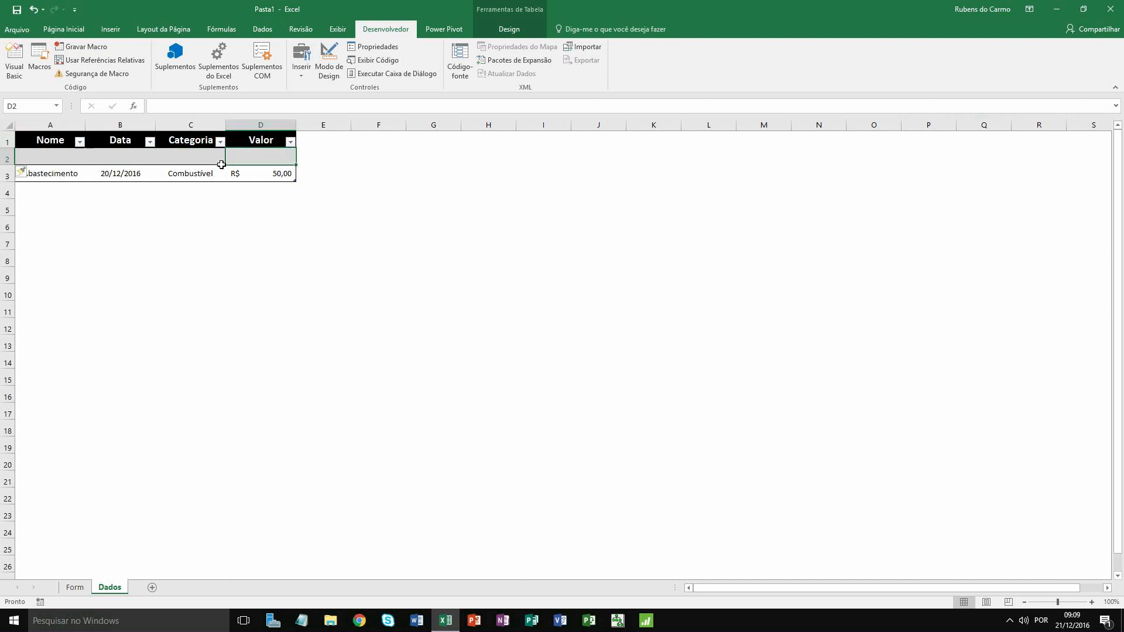
left_click(181, 162)
left_click(130, 162)
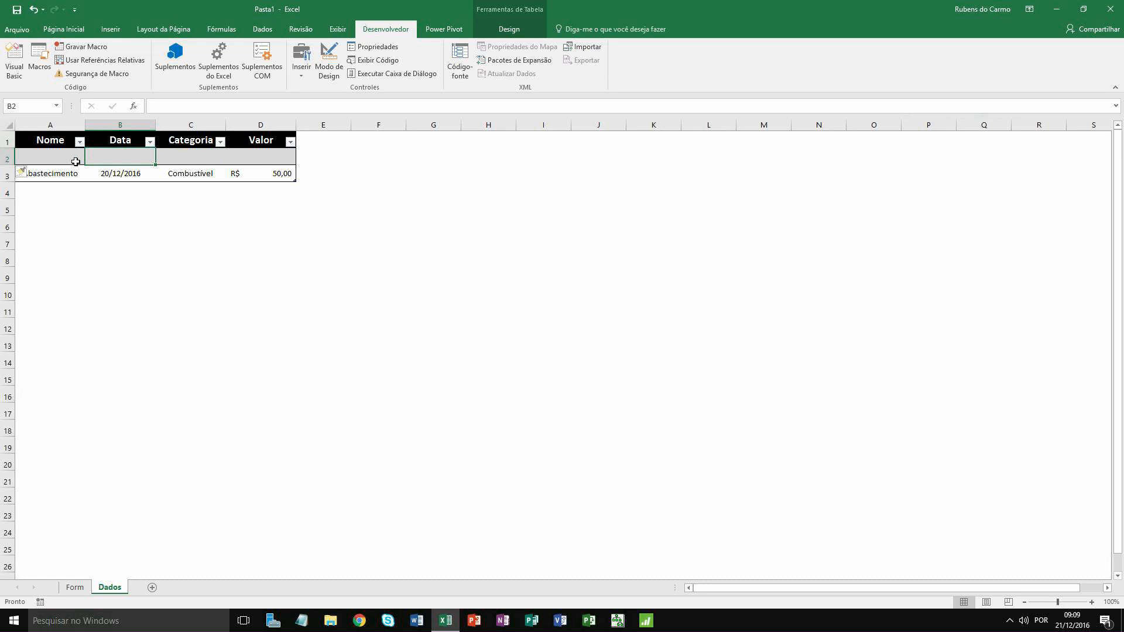
left_click(76, 161)
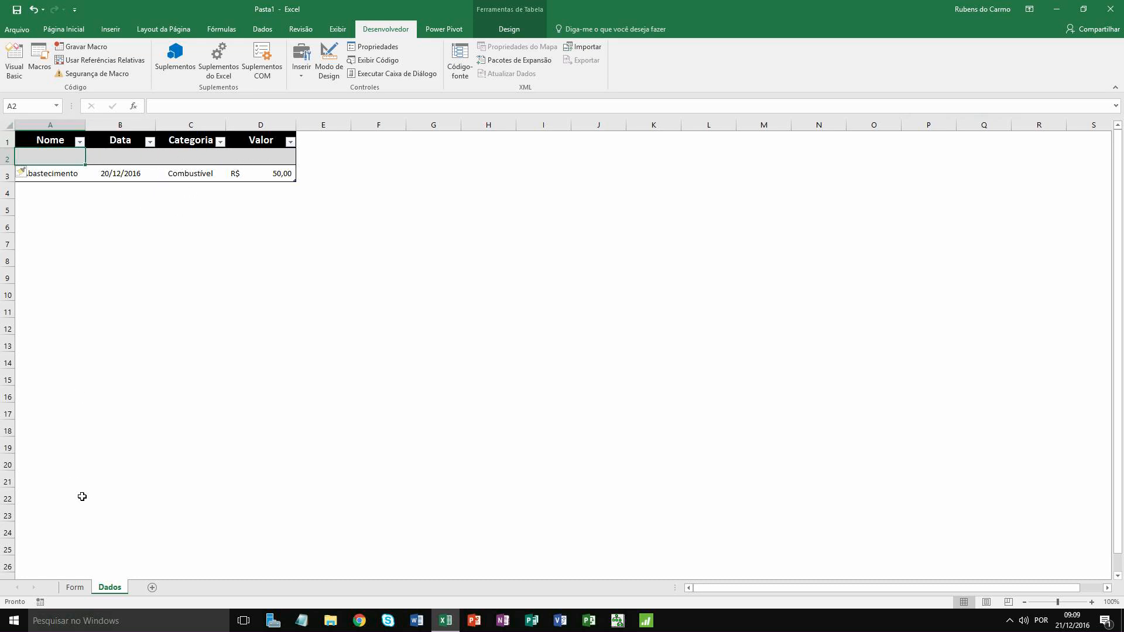
Enter Barzinho as the Nome in D2 on the Form sheet.
left_click(75, 587)
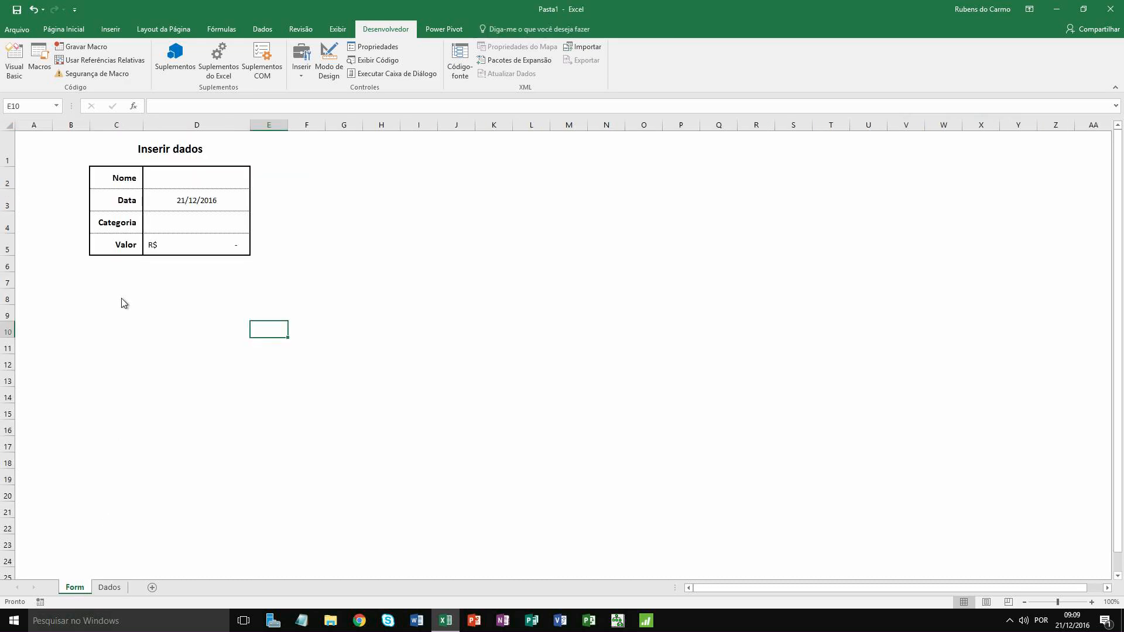
left_click(193, 185)
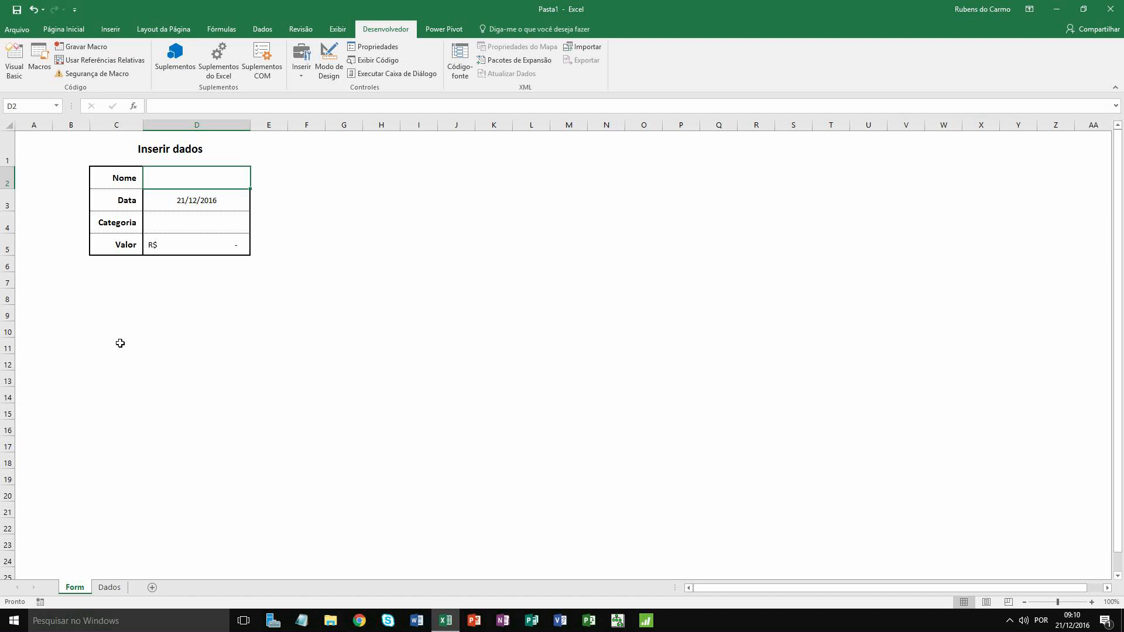
type("Bar")
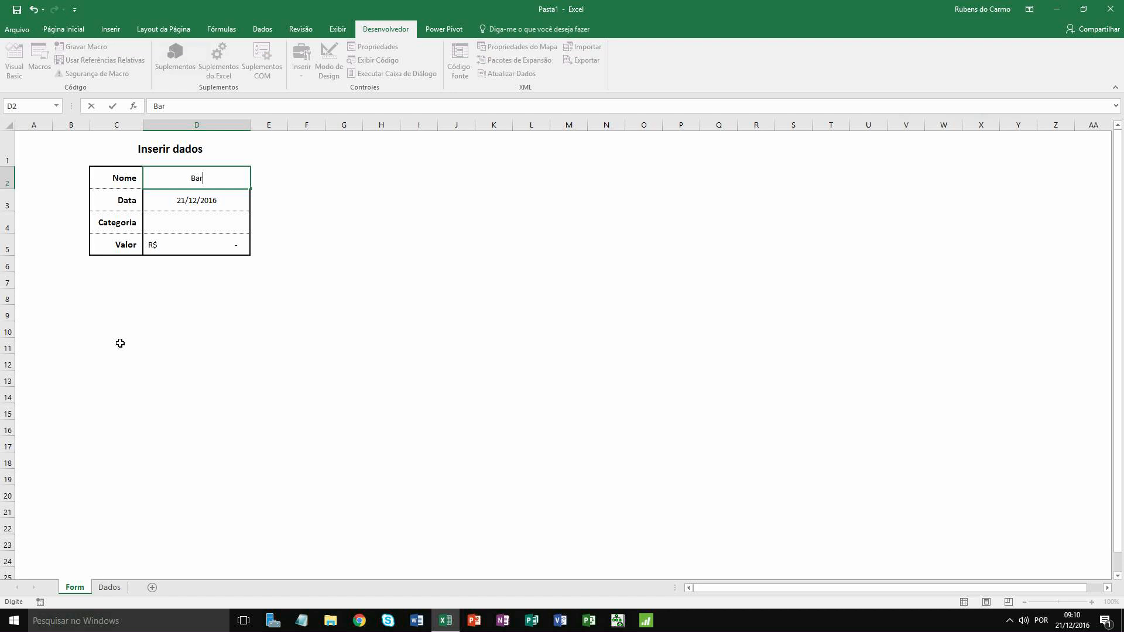
type("zinho")
key("Return")
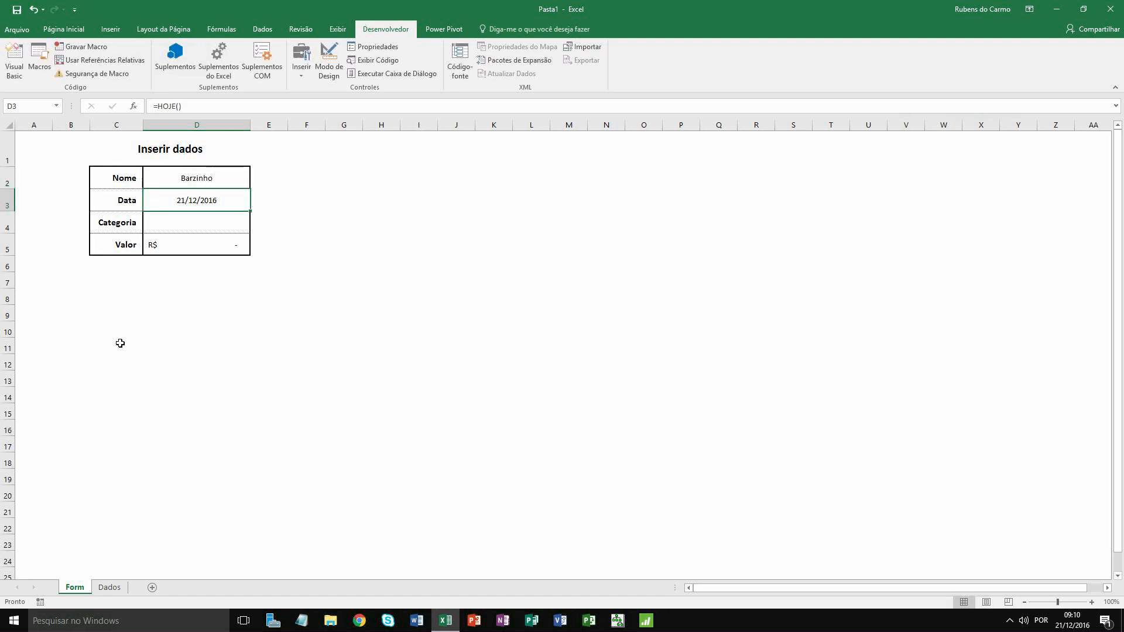
Choose Lazer as the Categoria and enter 120 as the Valor in the form.
left_click(196, 223)
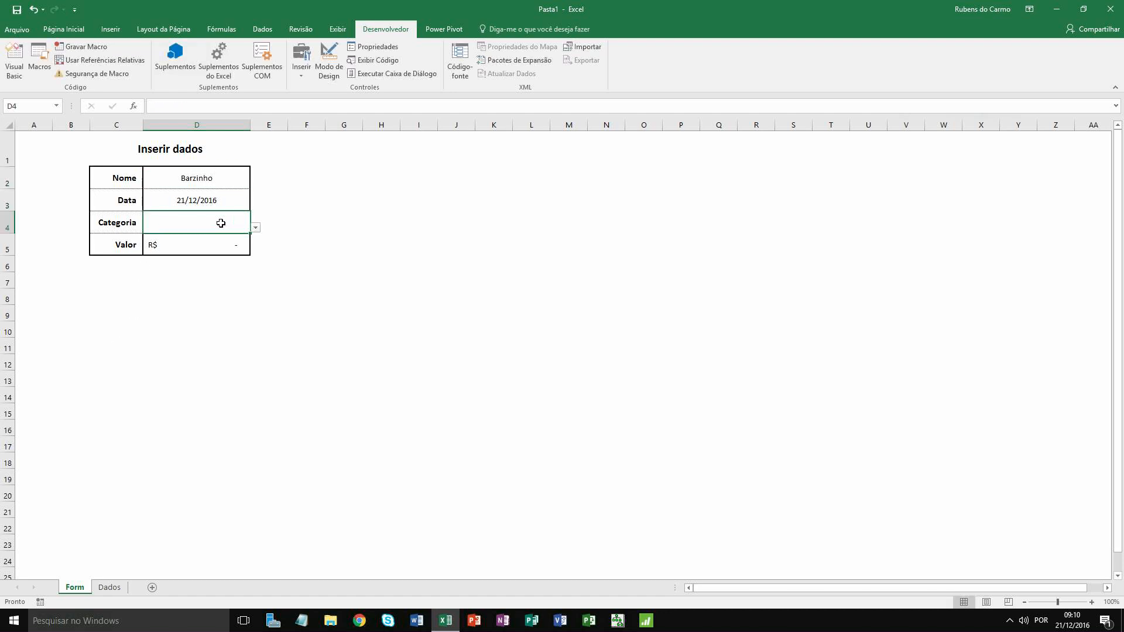
left_click(255, 227)
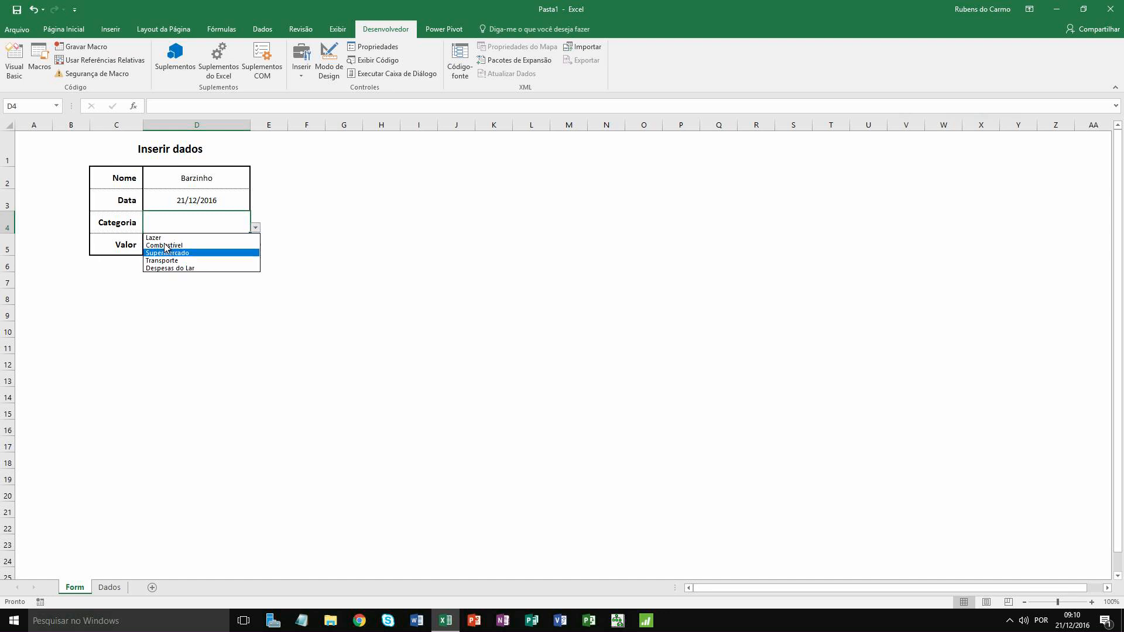
left_click(169, 237)
left_click(175, 244)
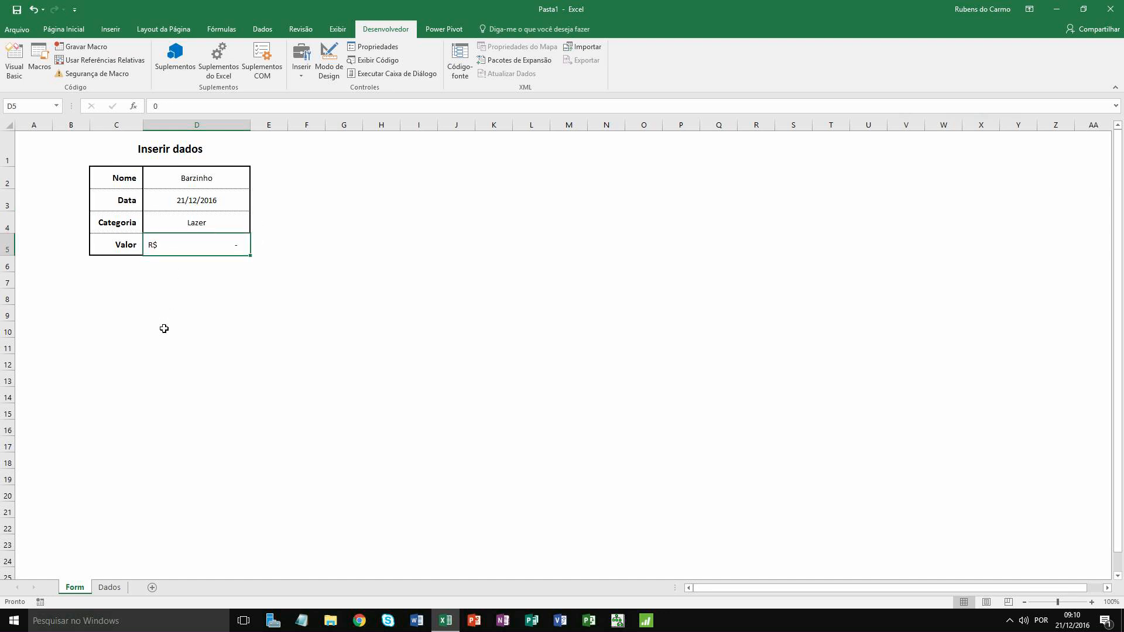
type("120")
key("Return")
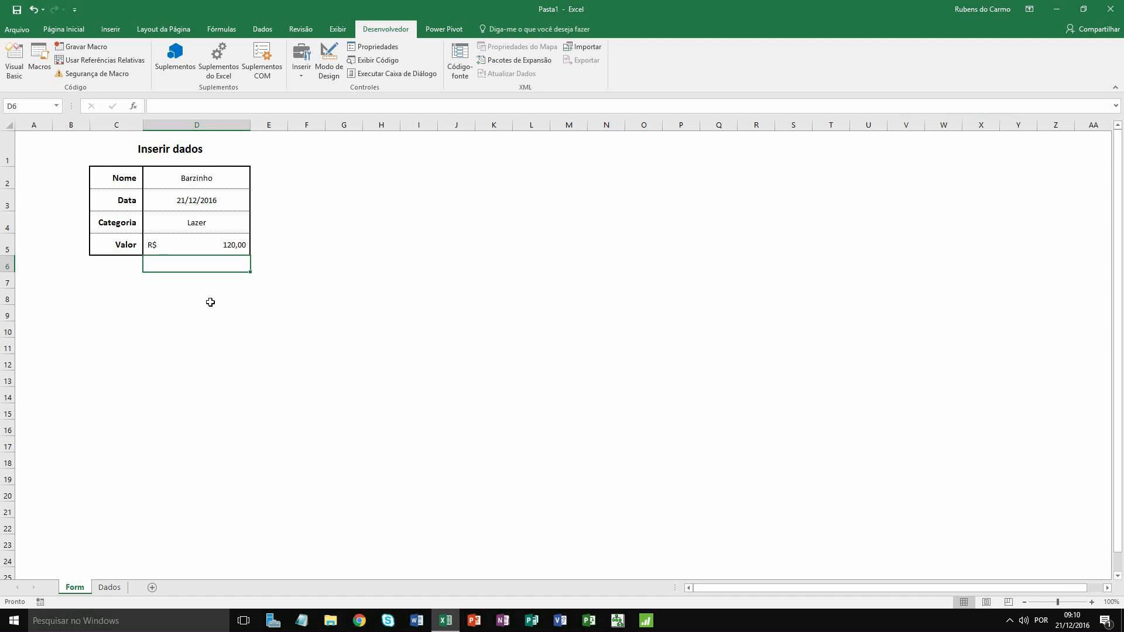
left_click(224, 282)
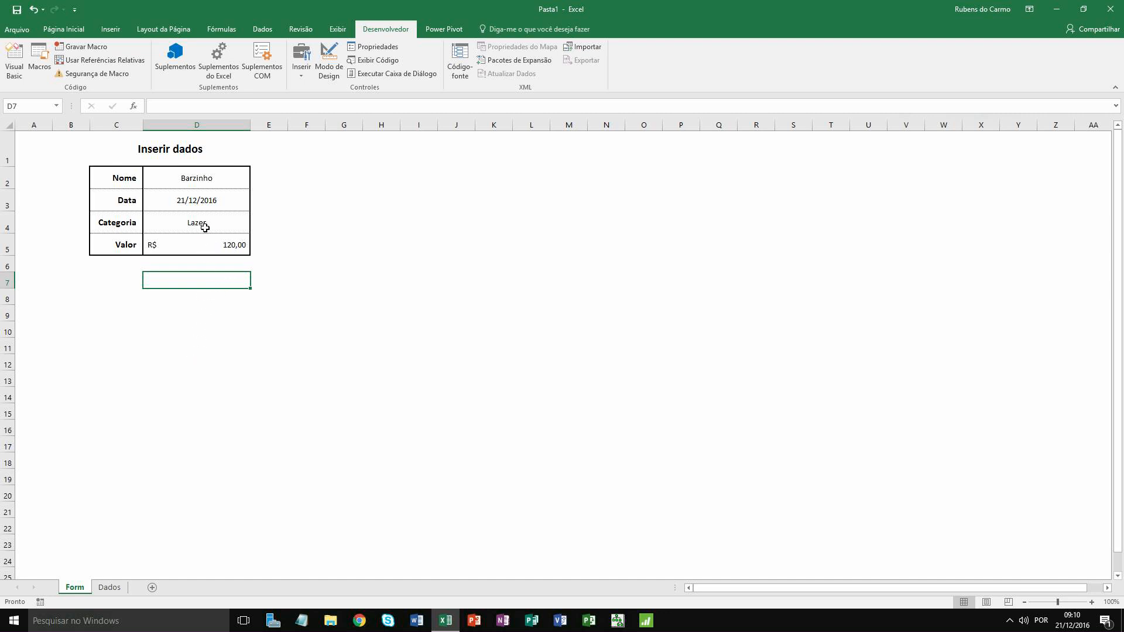
left_click_drag(197, 175, 200, 243)
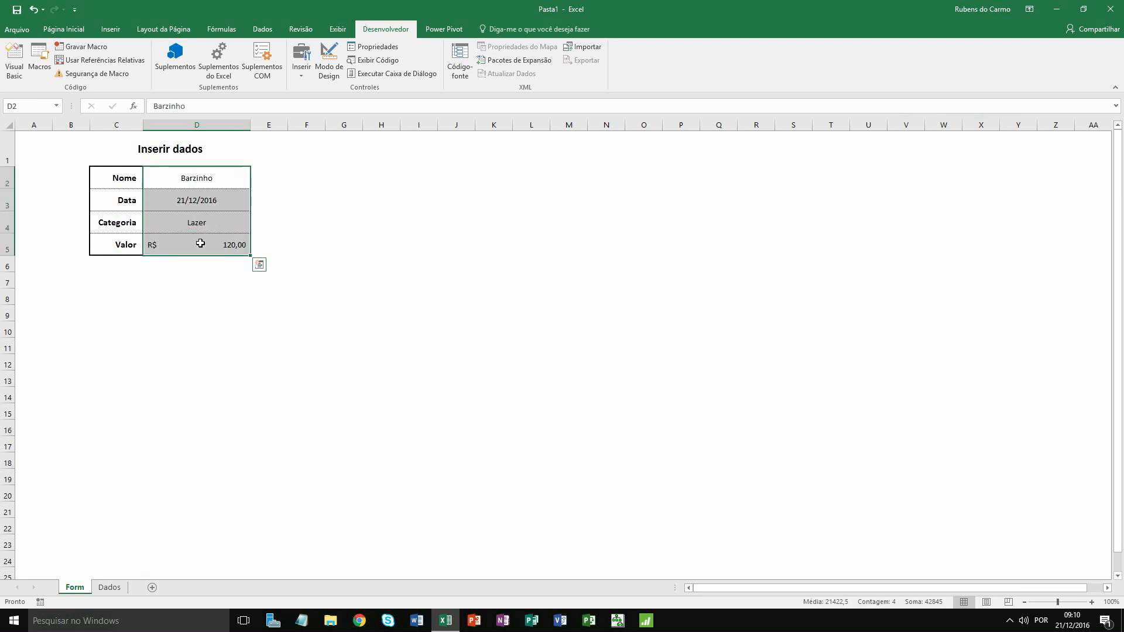
key("ctrl+c")
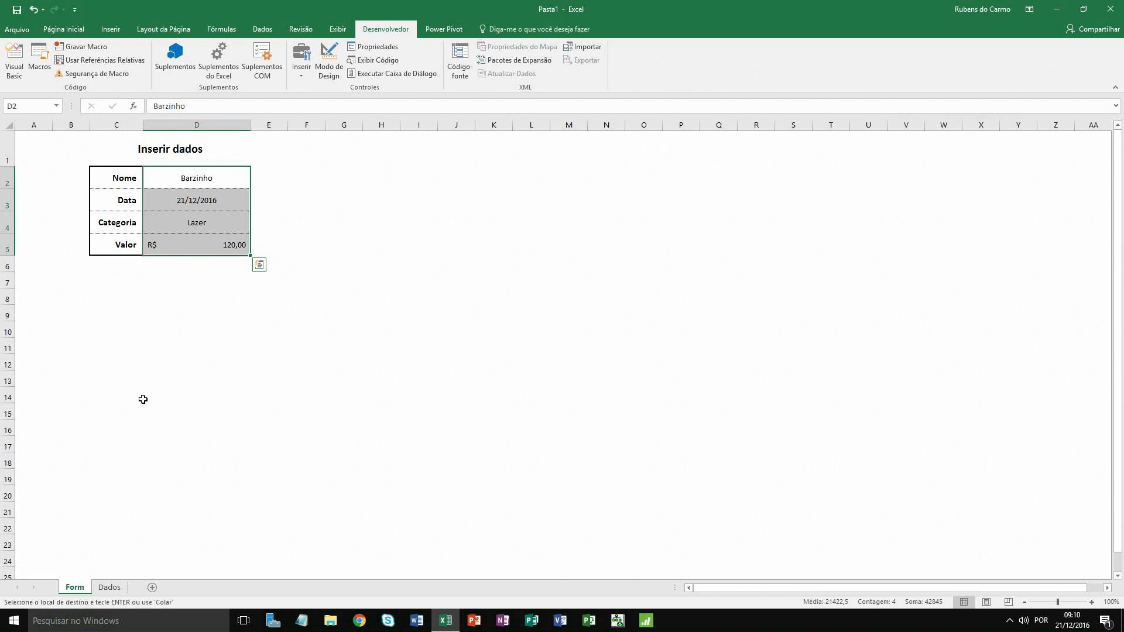
left_click(109, 587)
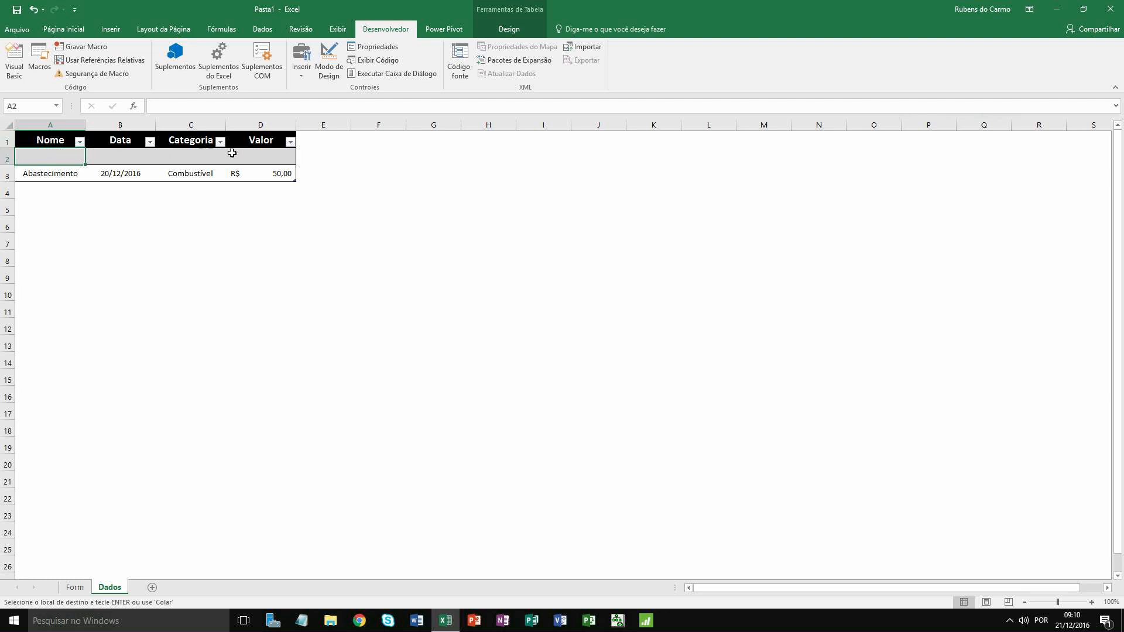
left_click(74, 587)
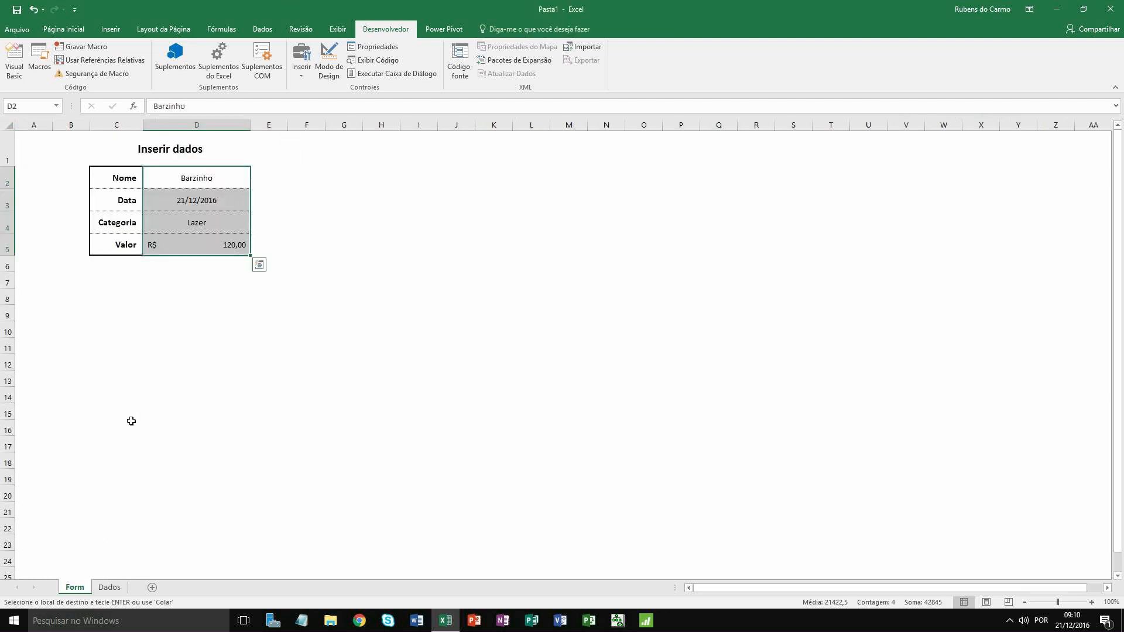
key("Escape")
Copy the form's Nome from D2 and paste it as values into A2 on the Dados sheet.
left_click(215, 176)
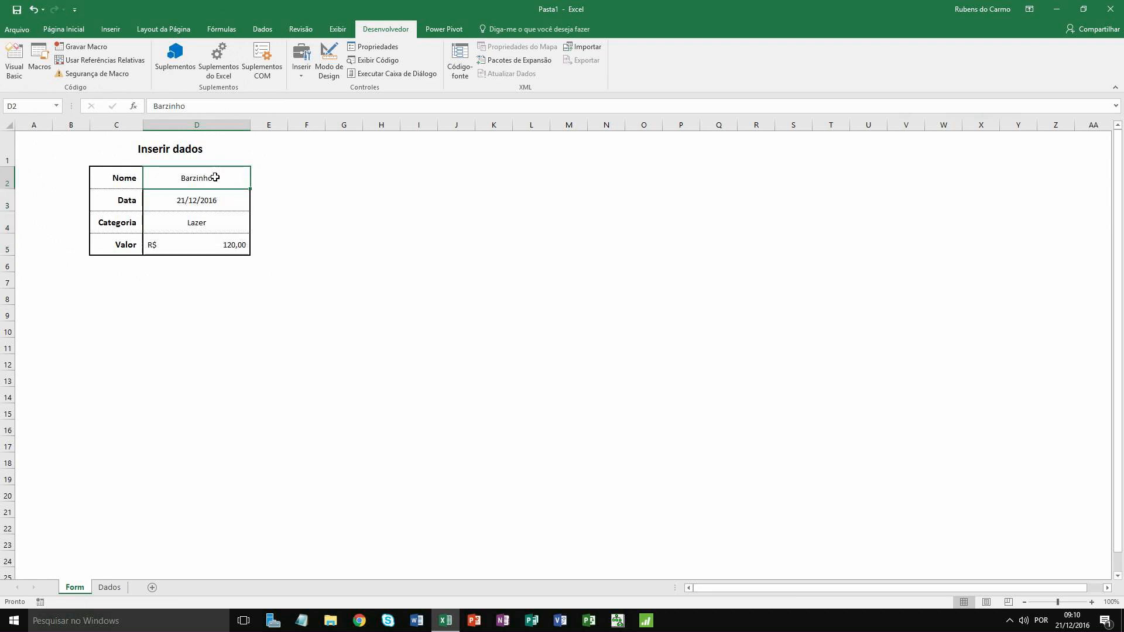
key("ctrl+c")
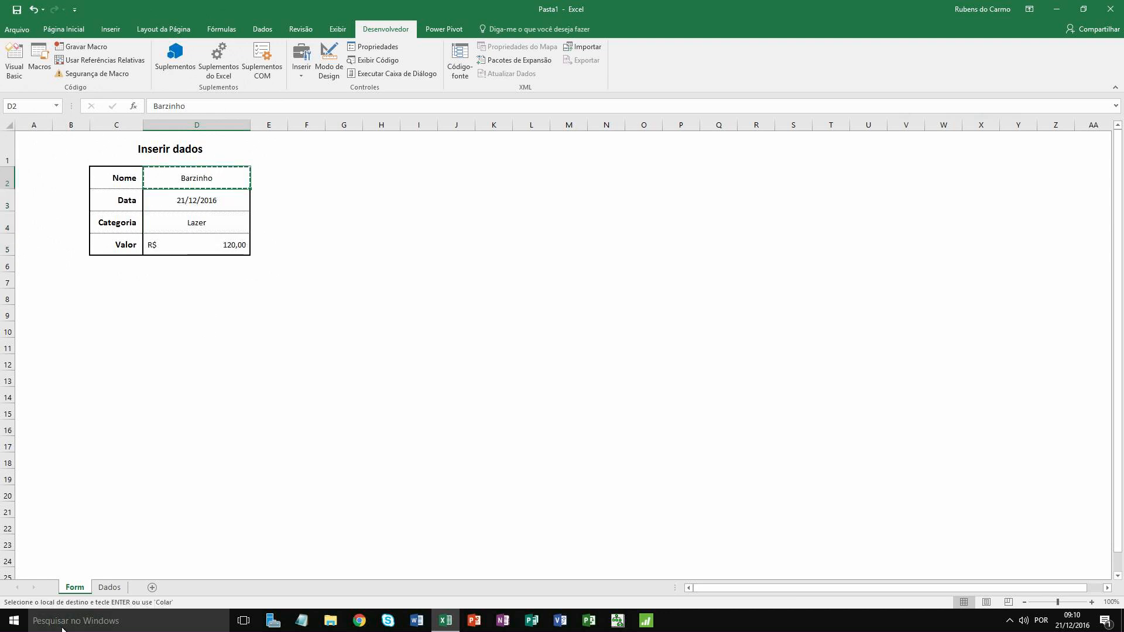
left_click(104, 588)
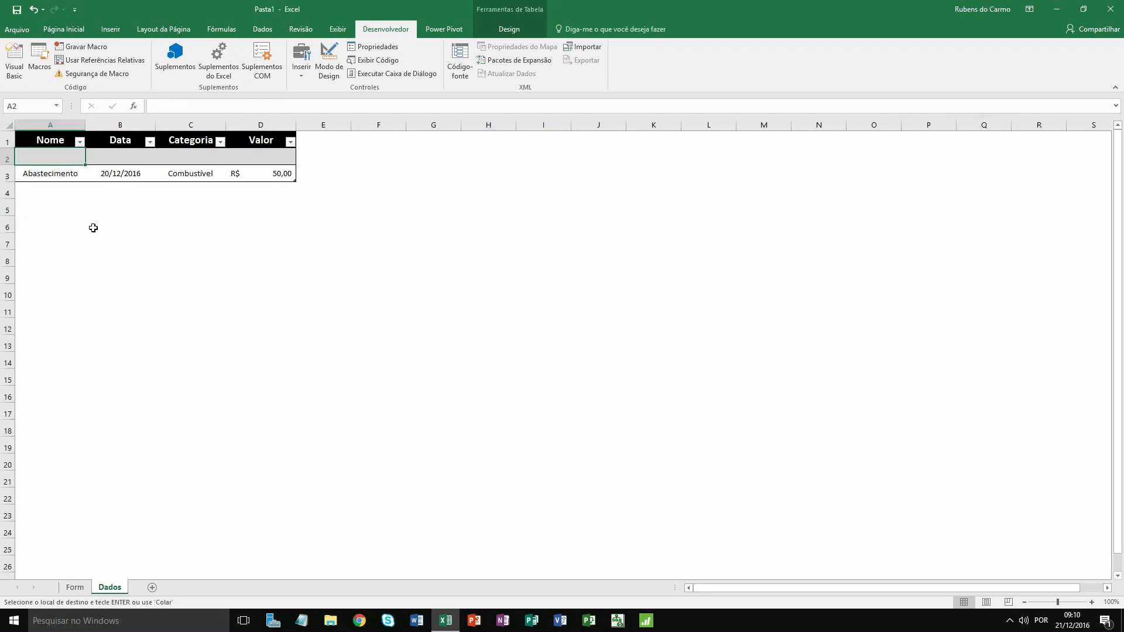
right_click(53, 156)
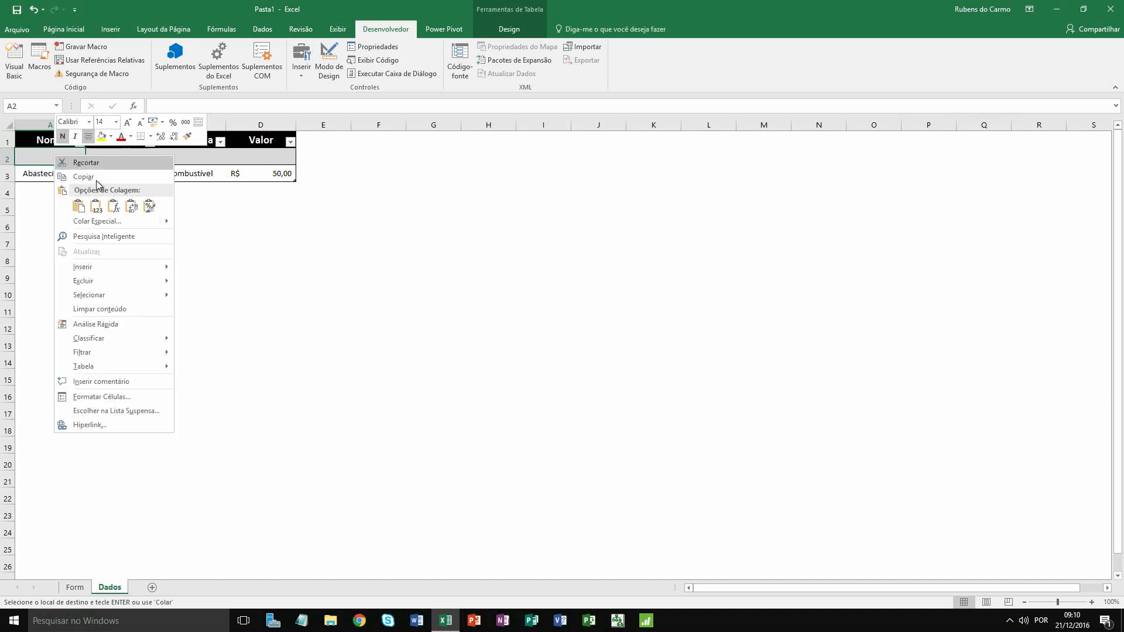
mouse_move(168, 225)
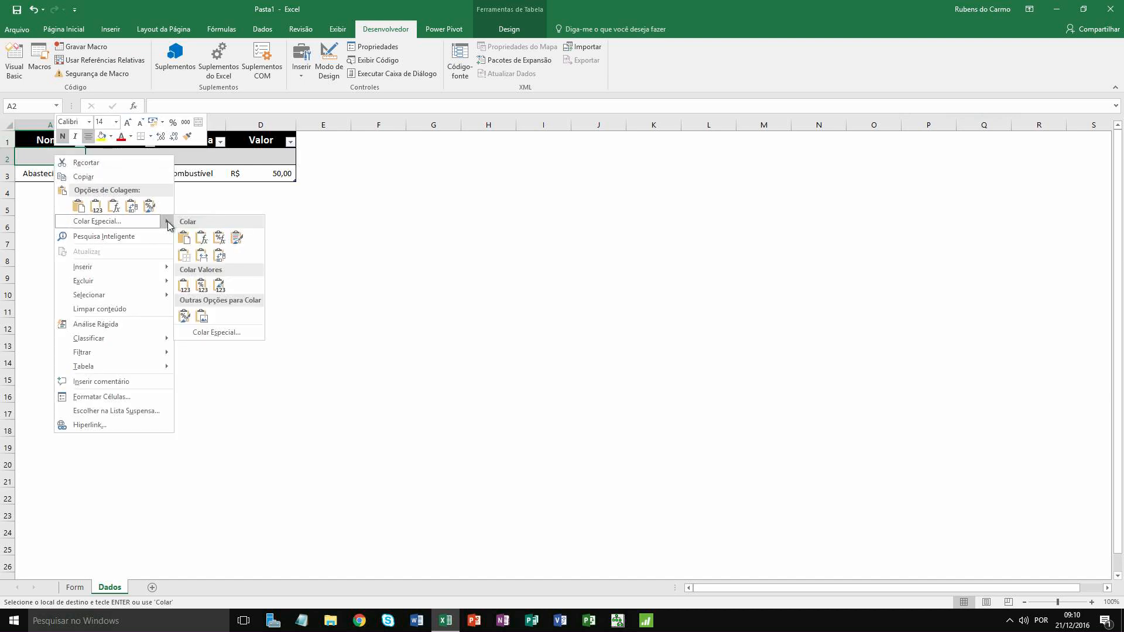
left_click(183, 239)
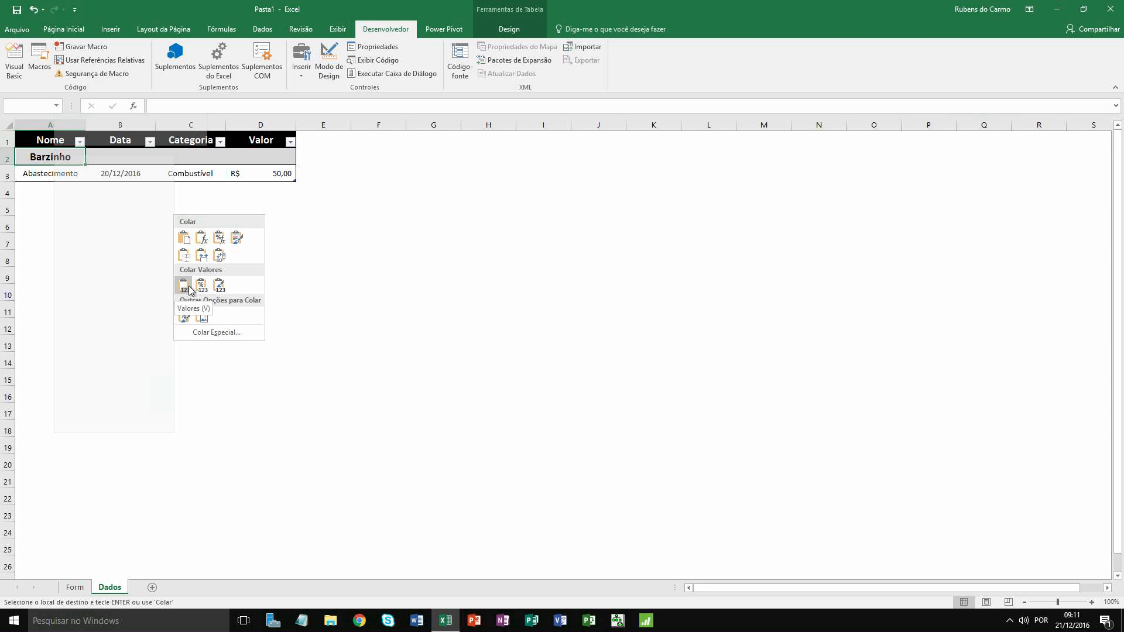
left_click(185, 287)
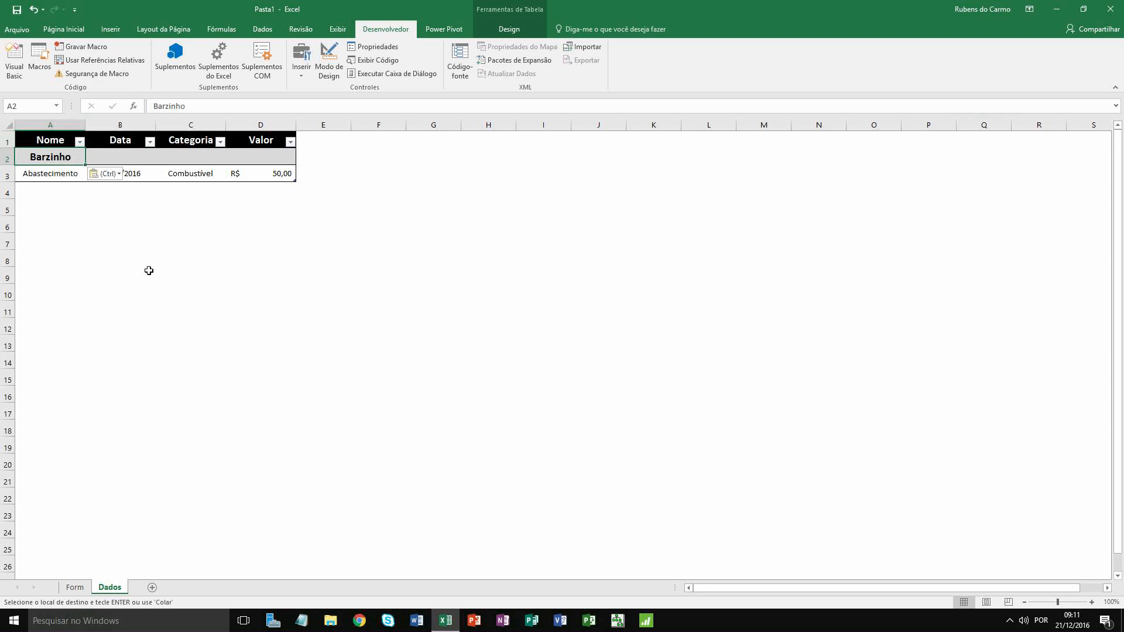
left_click(106, 237)
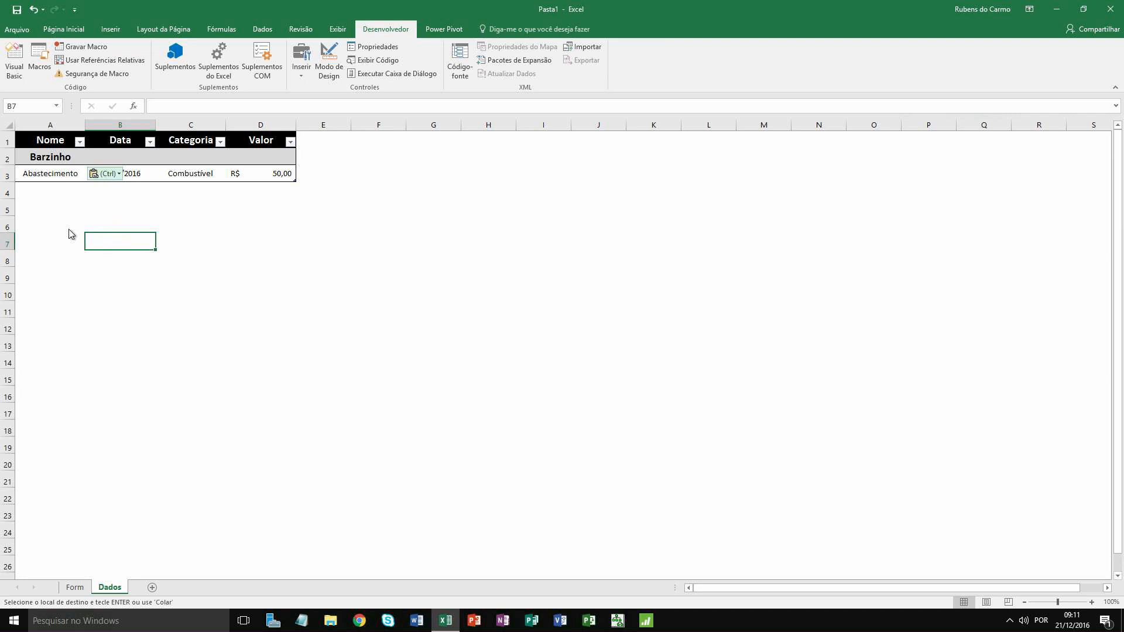
Copy the form's Data from D3 and paste it as values into B2 on the Dados sheet.
left_click(73, 587)
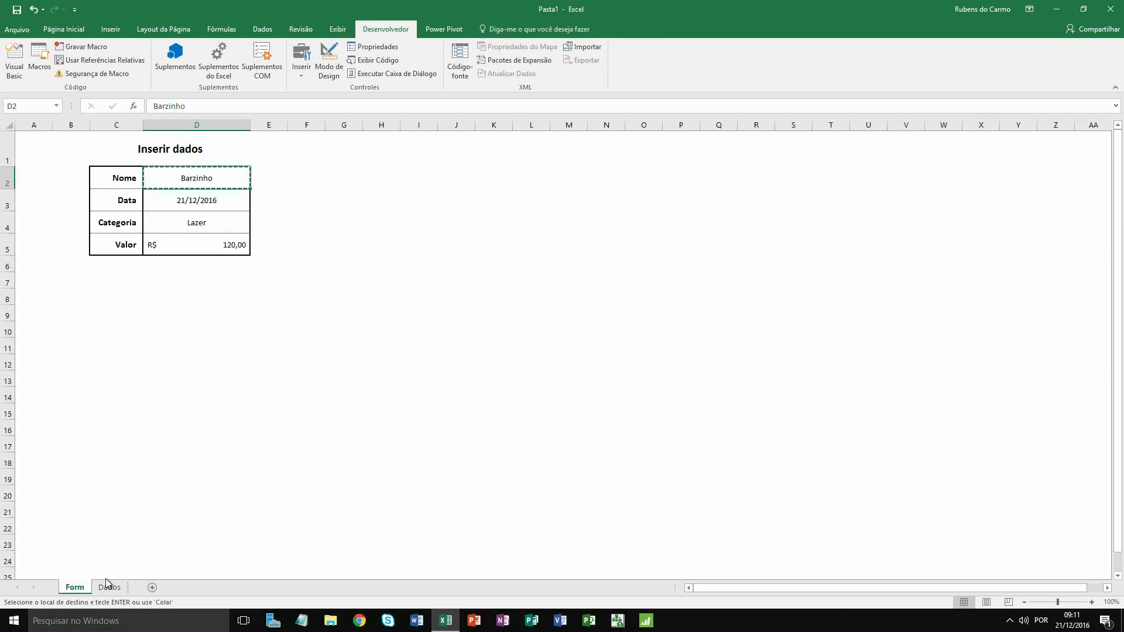
left_click(193, 204)
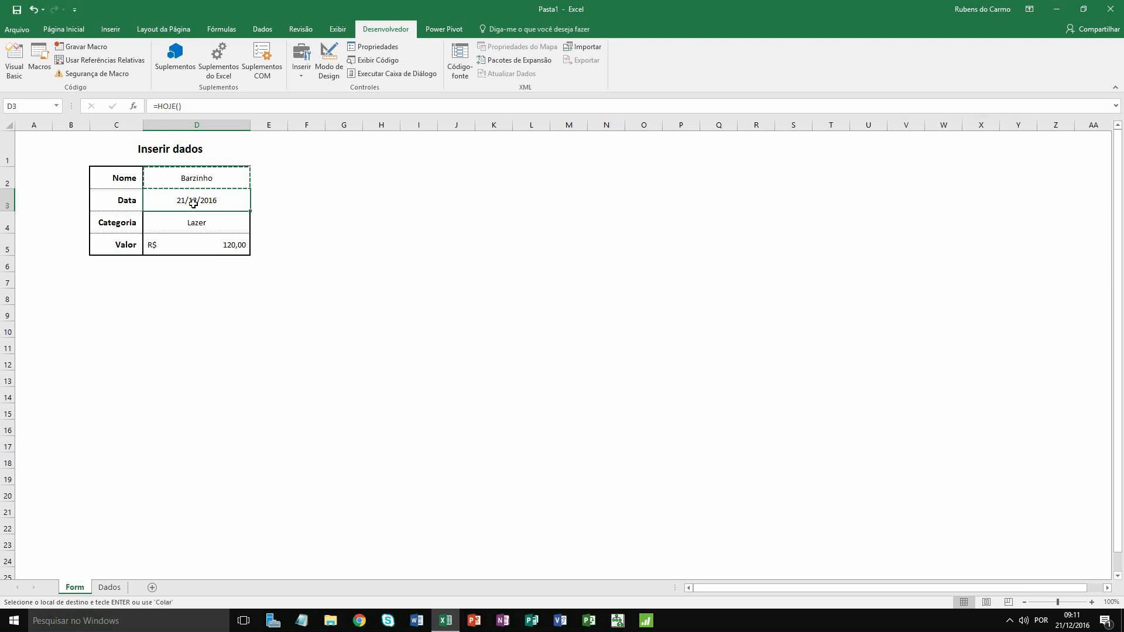
key("ctrl+c")
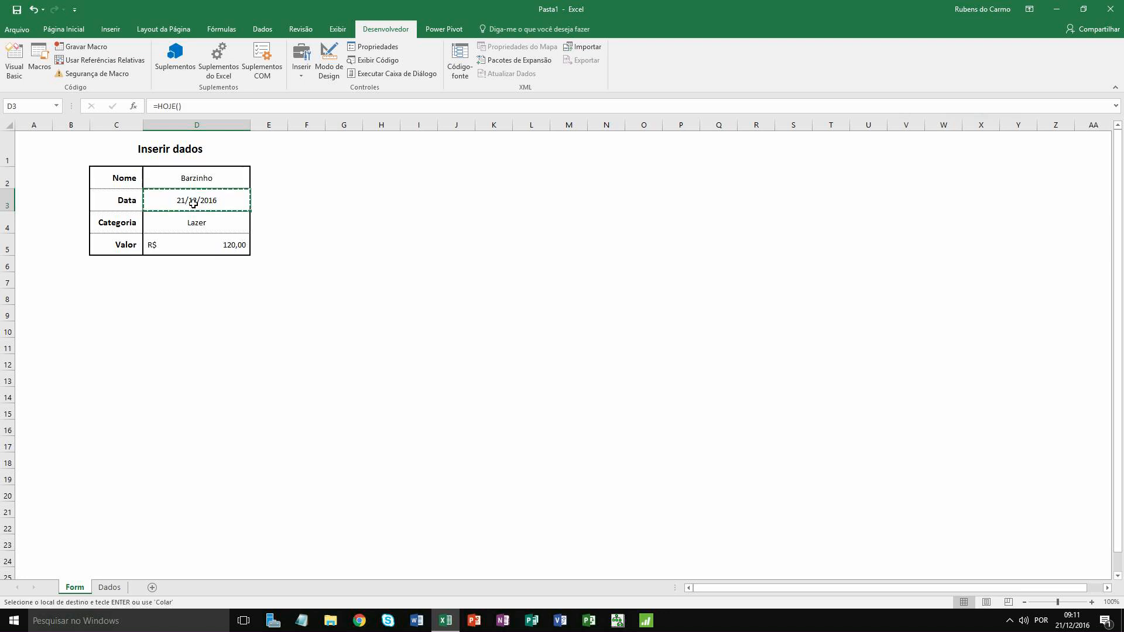
left_click(110, 587)
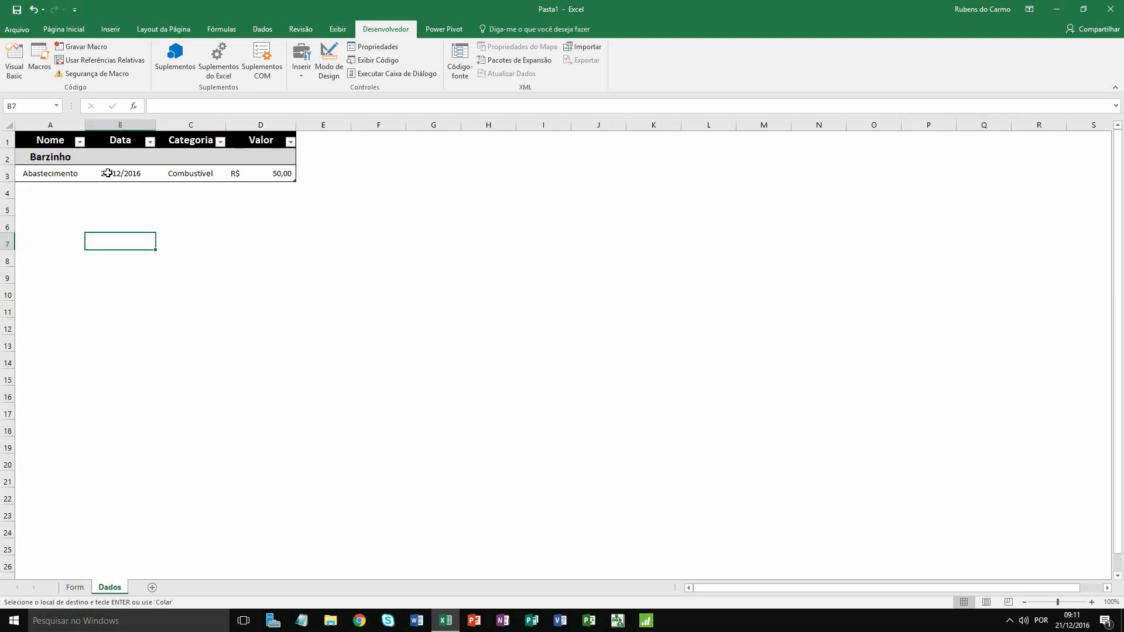
left_click(121, 158)
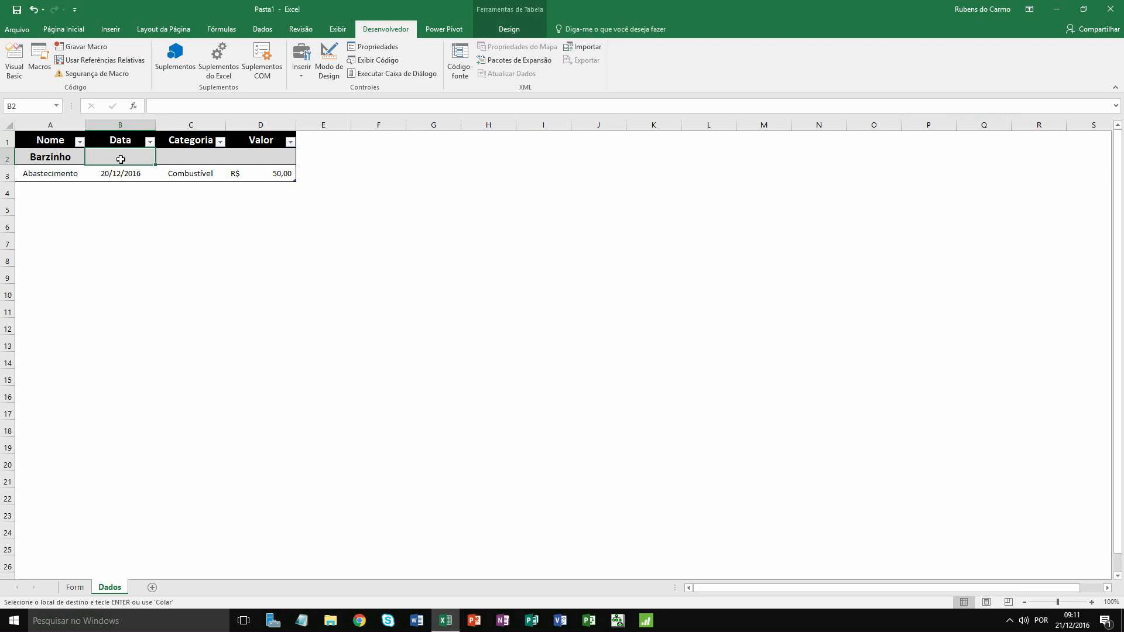
right_click(121, 159)
mouse_move(225, 230)
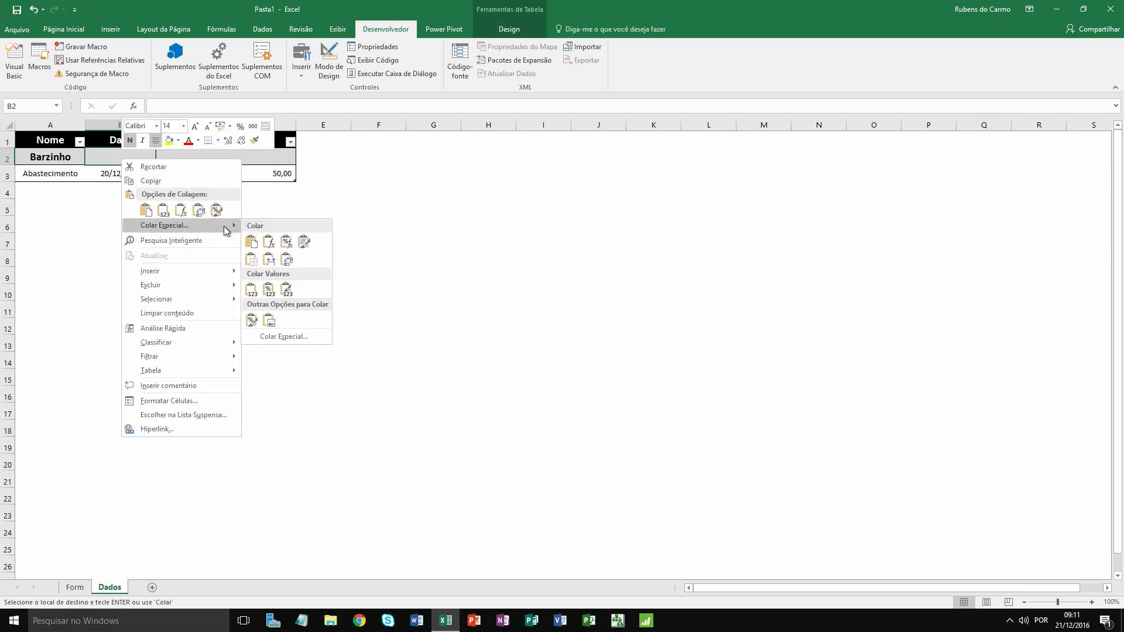
left_click(251, 292)
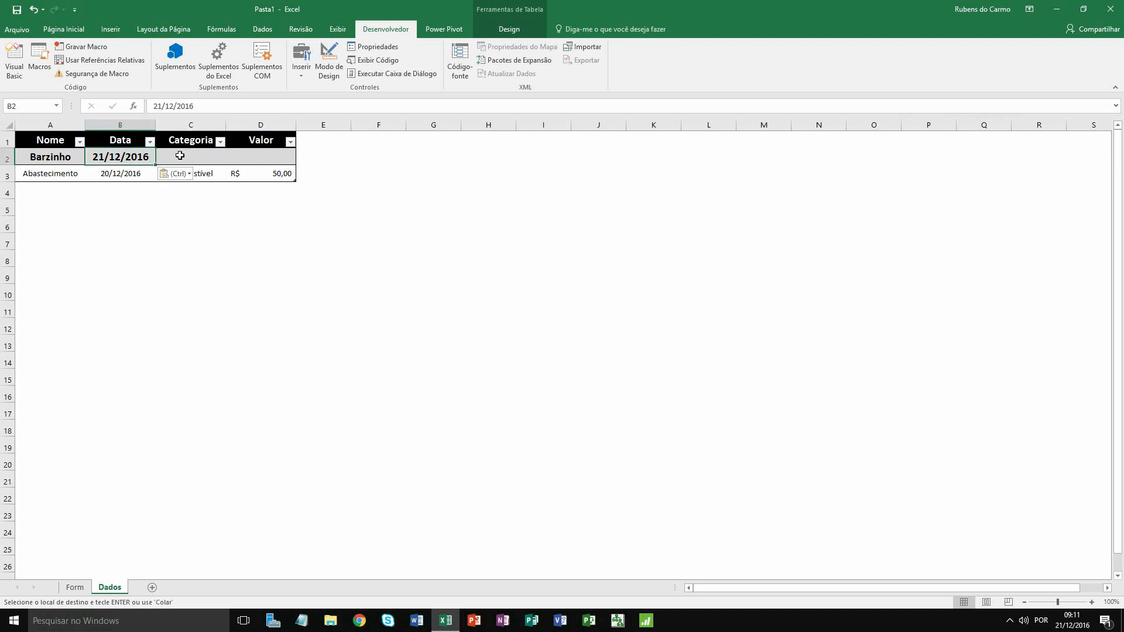
Copy the form's Categoria from D4 and paste it as values into C2 on the Dados sheet.
left_click(85, 592)
left_click(217, 233)
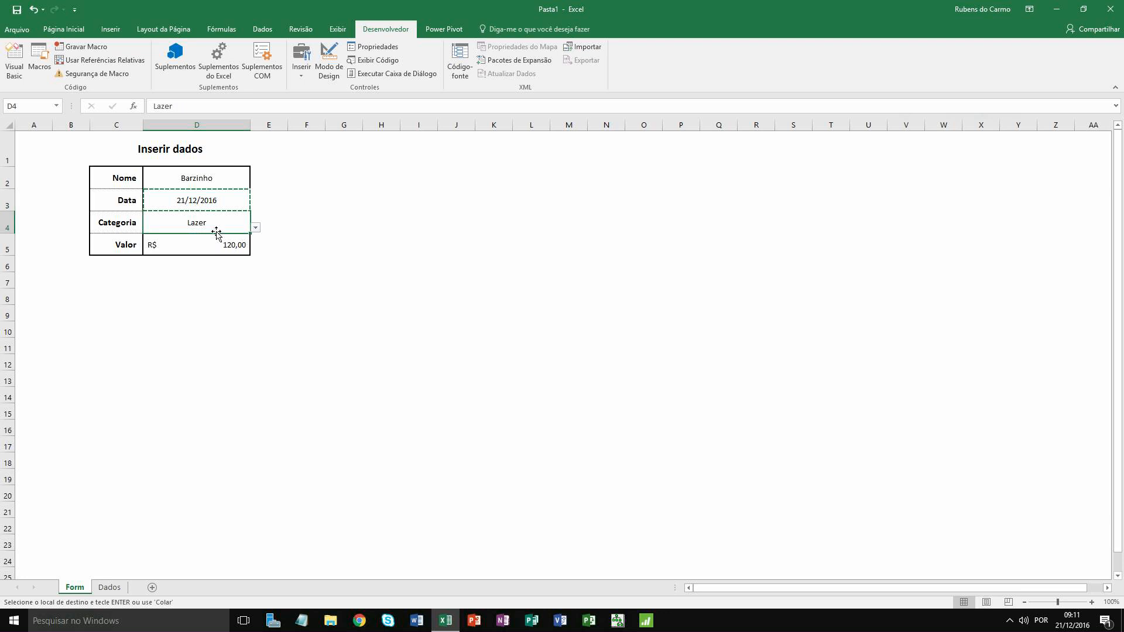
key("ctrl+c")
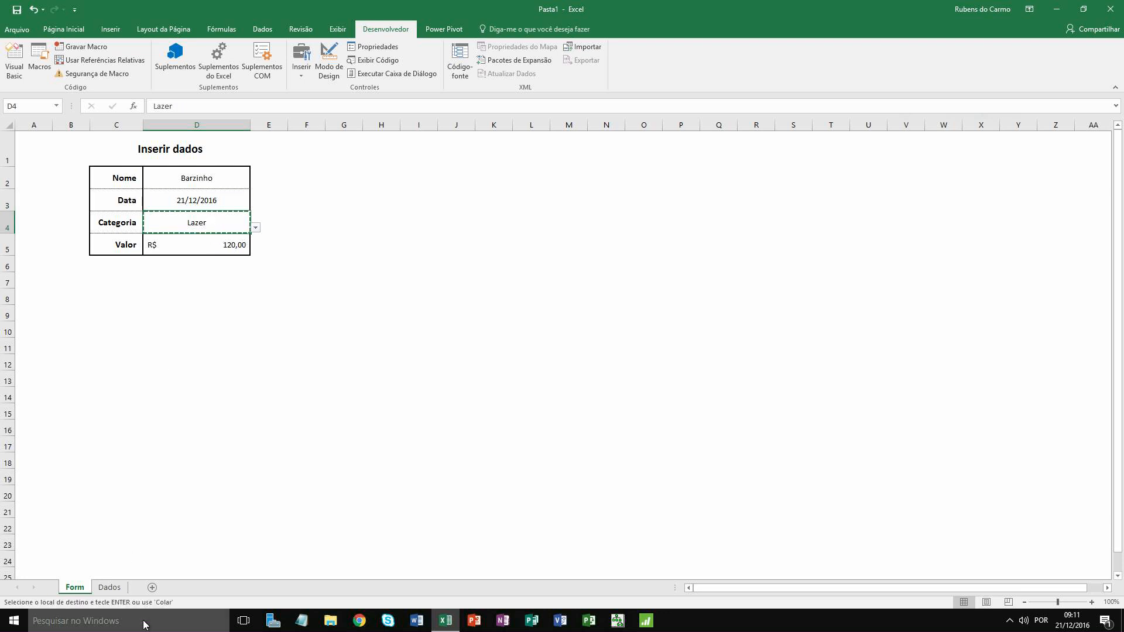
left_click(109, 587)
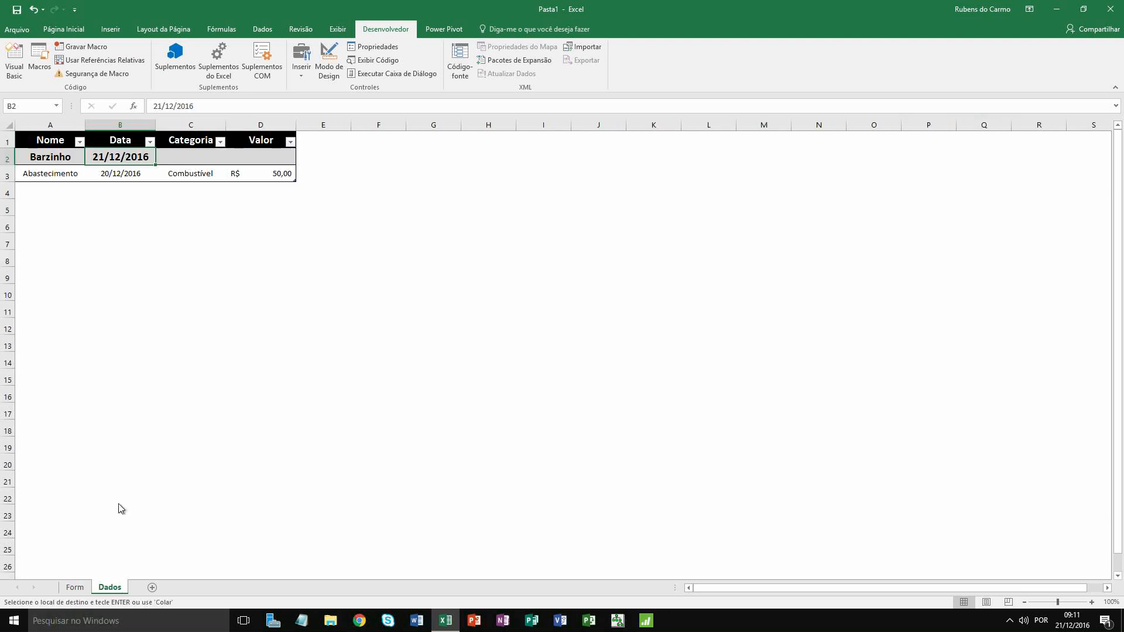
left_click(186, 159)
right_click(187, 159)
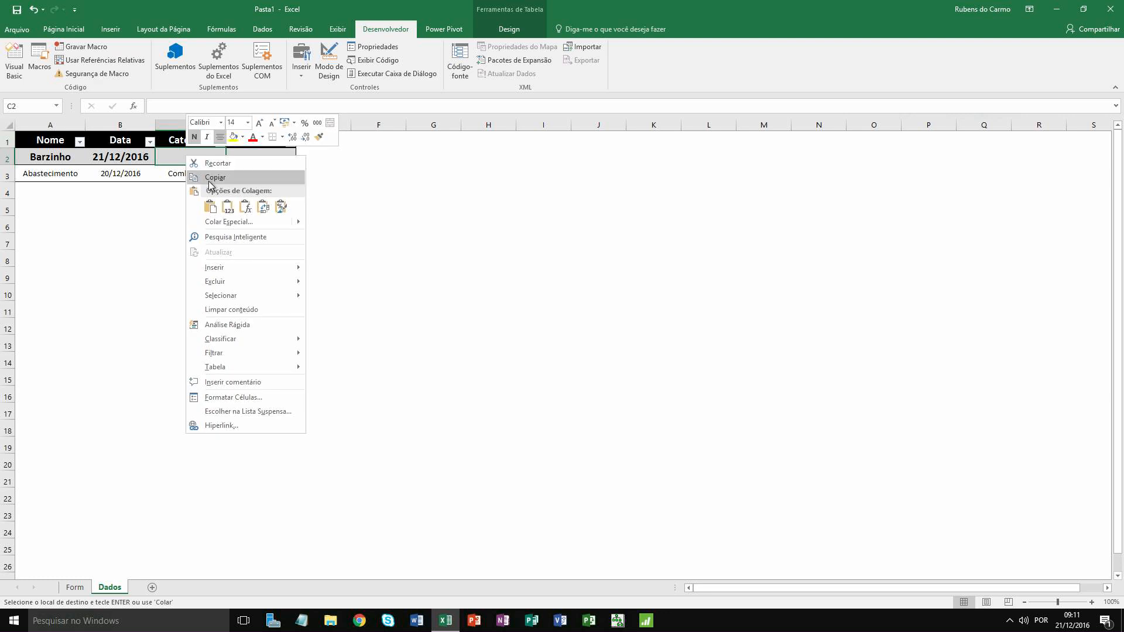
mouse_move(299, 222)
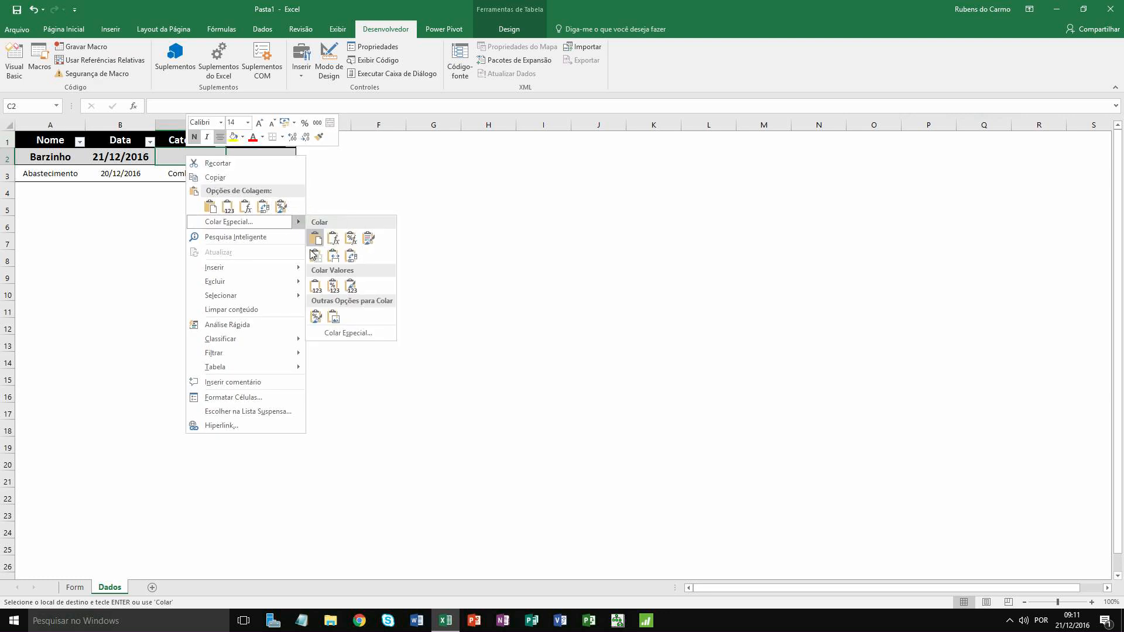
left_click(316, 286)
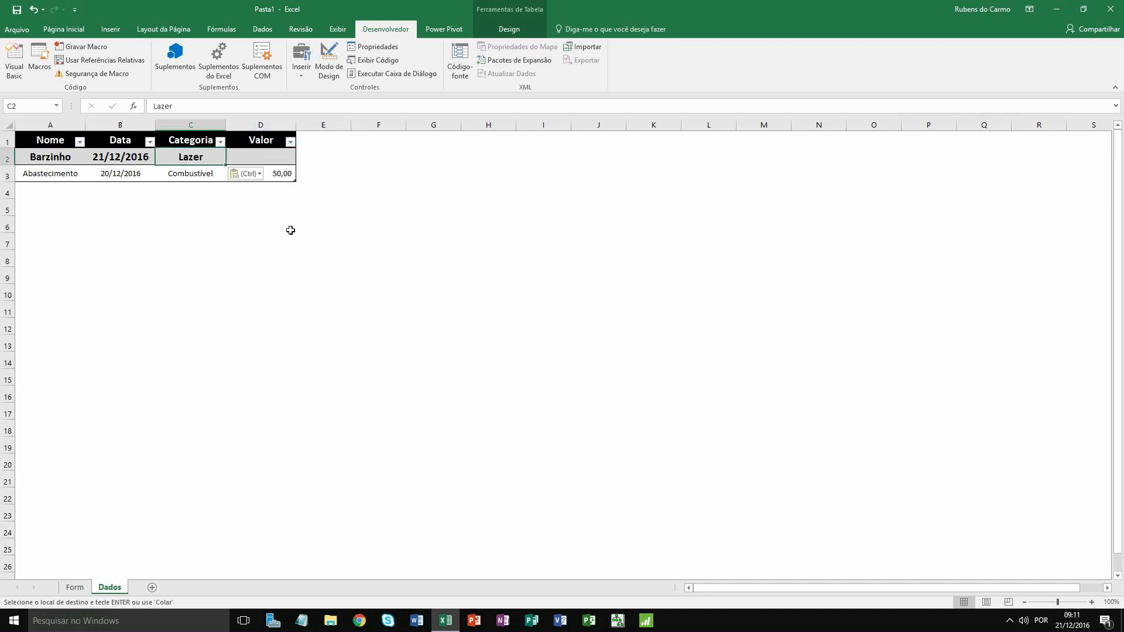
Copy the form's Valor from D5 and paste it as values into D2 on the Dados sheet.
left_click(75, 587)
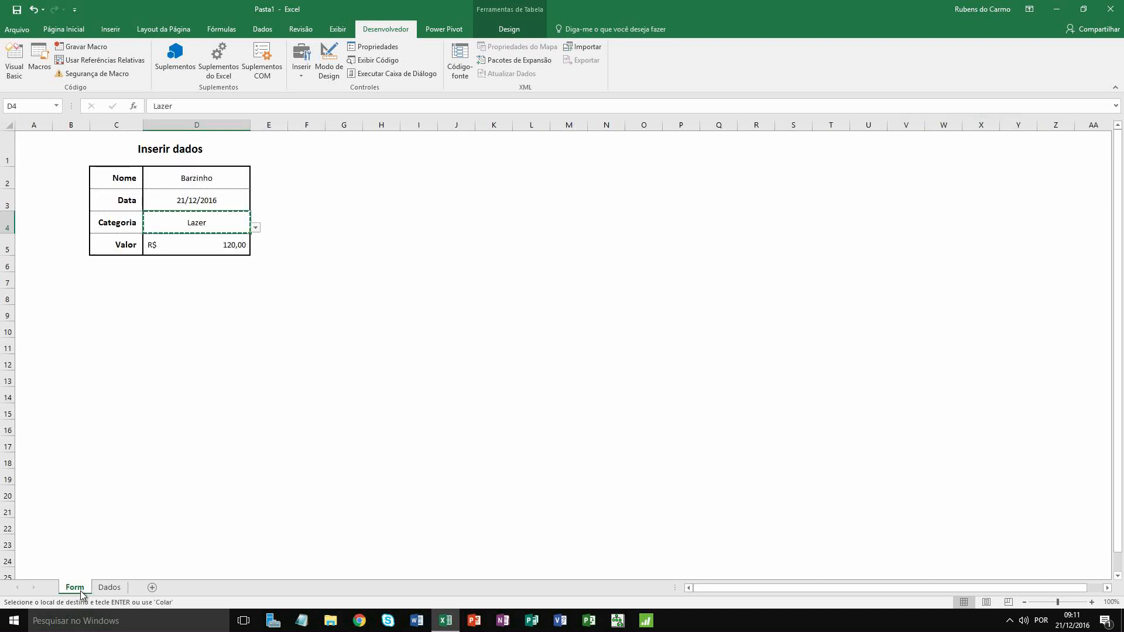
left_click(188, 250)
key("ctrl+c")
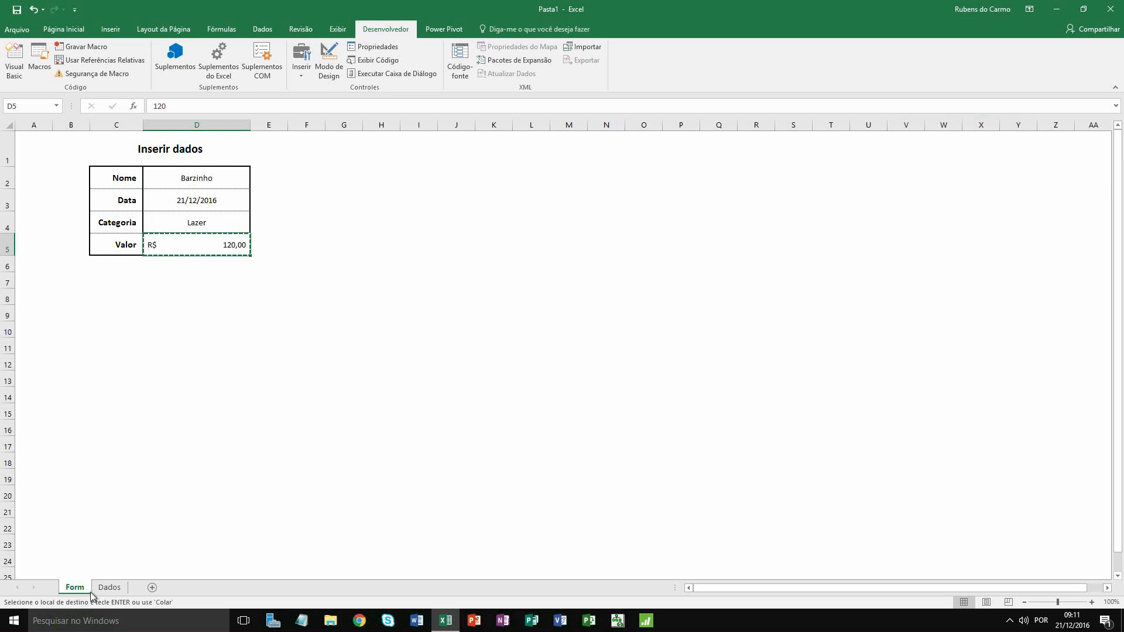
left_click(109, 587)
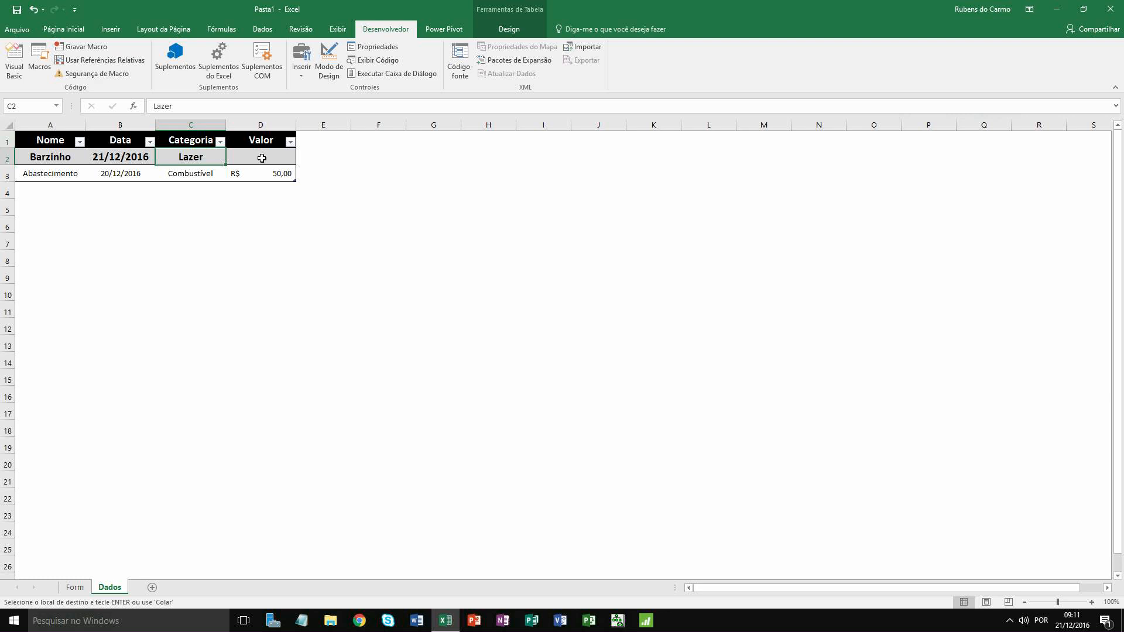
left_click(262, 158)
right_click(261, 158)
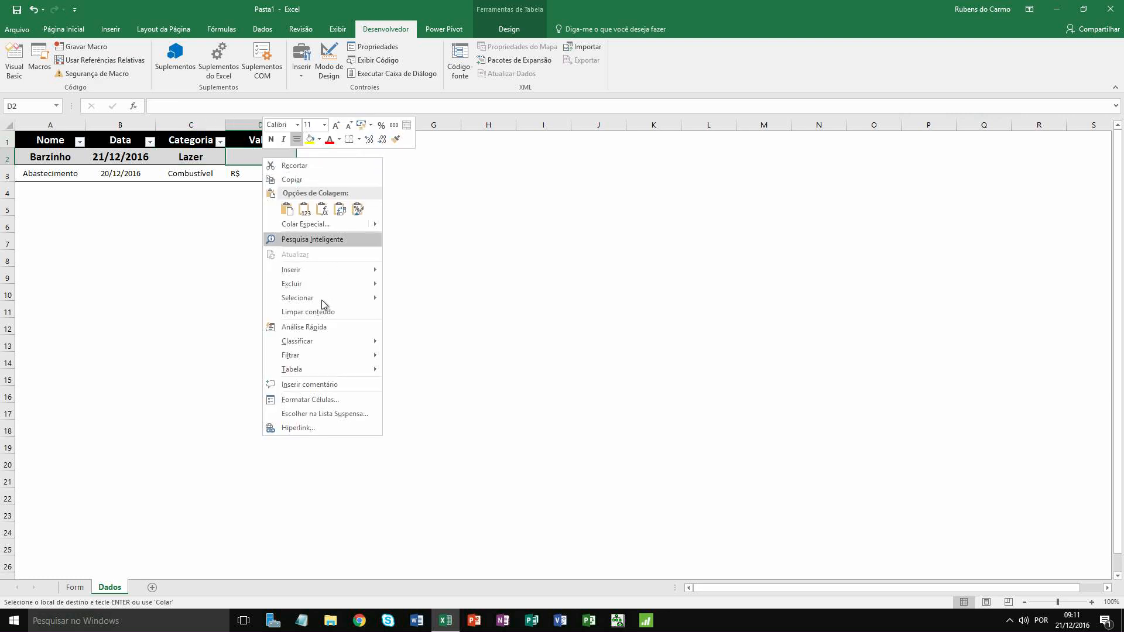
mouse_move(380, 226)
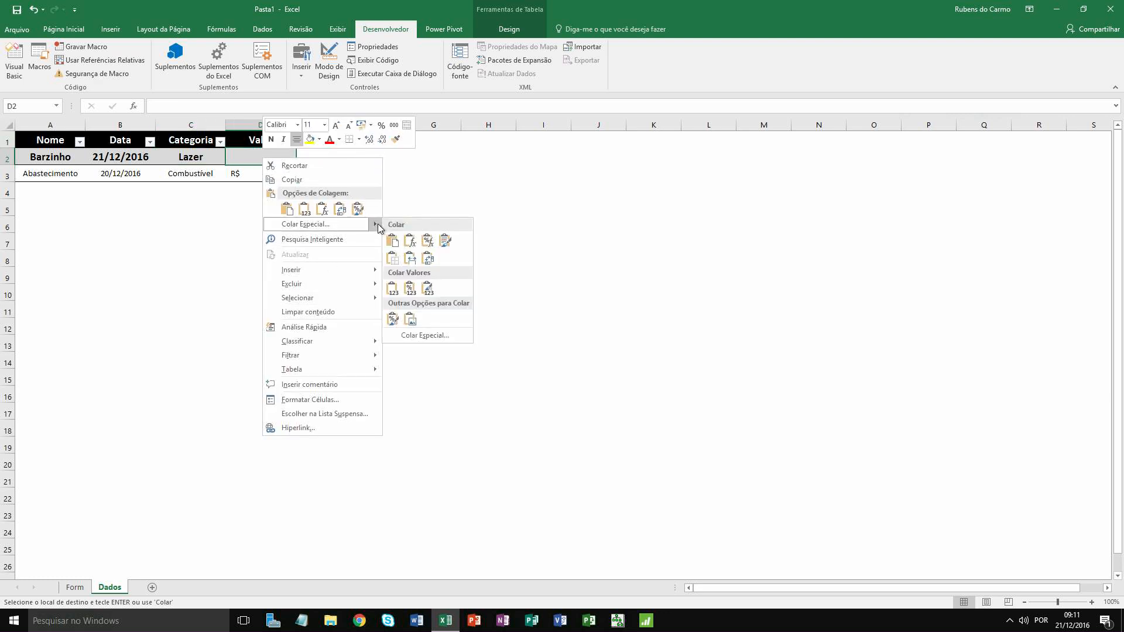
left_click(392, 288)
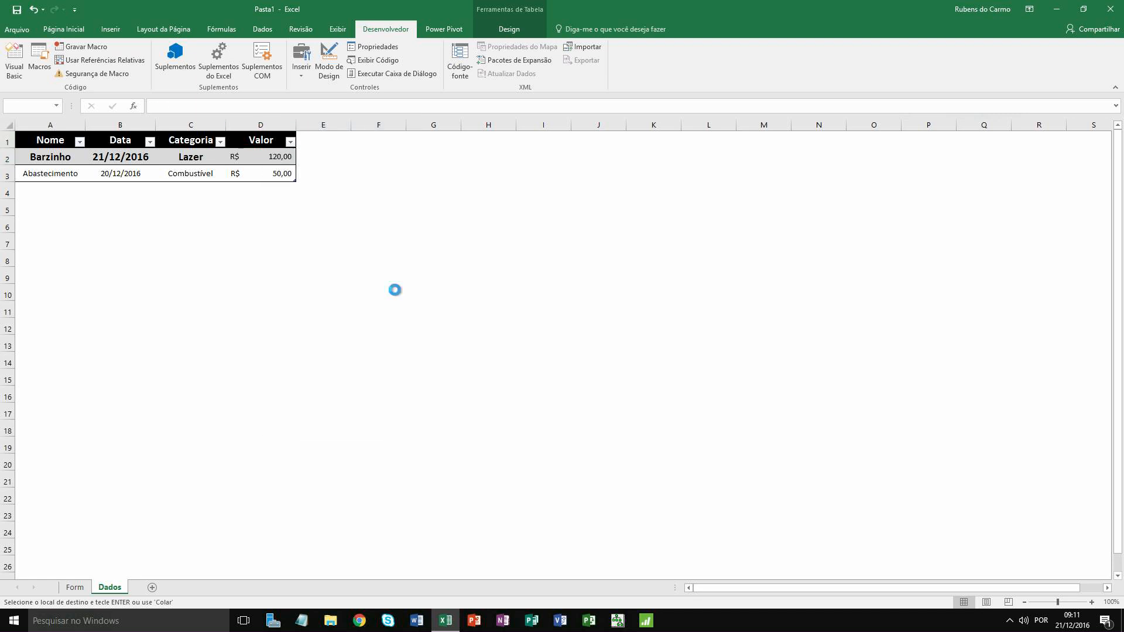
left_click(164, 299)
Return to the Form sheet and clear the pending copy of the Valor cell.
left_click(83, 591)
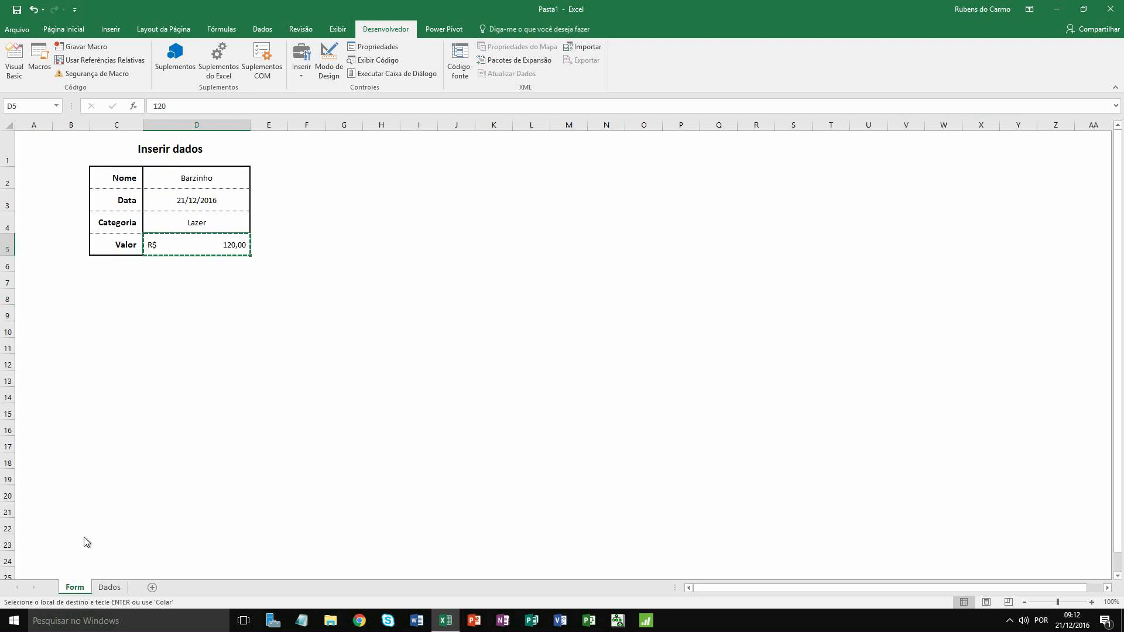
left_click(191, 226)
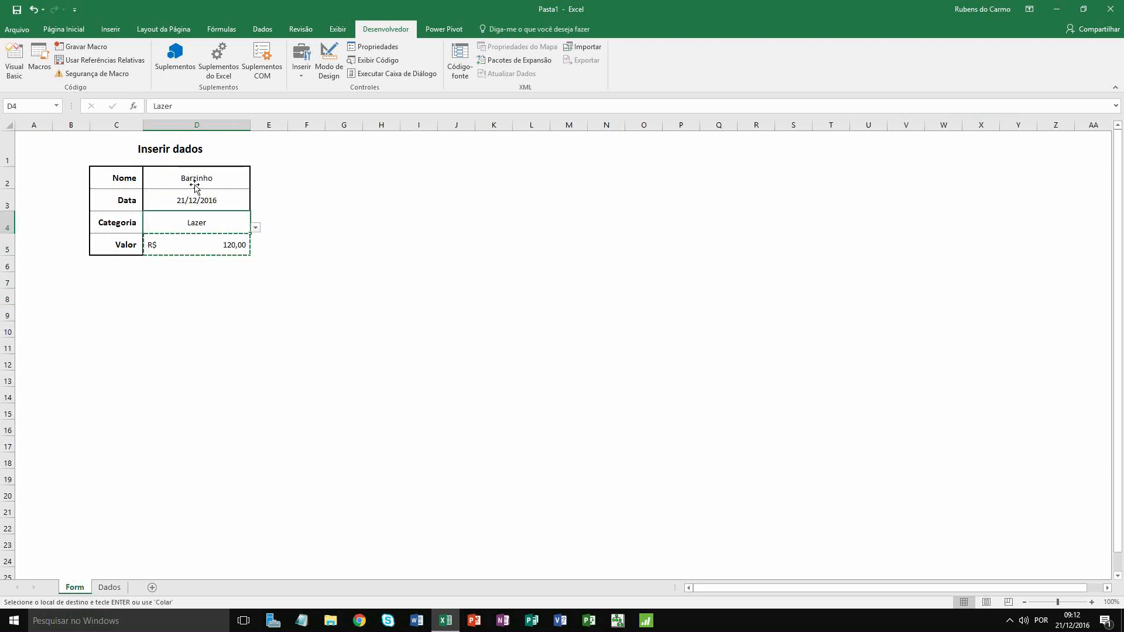
left_click(222, 206)
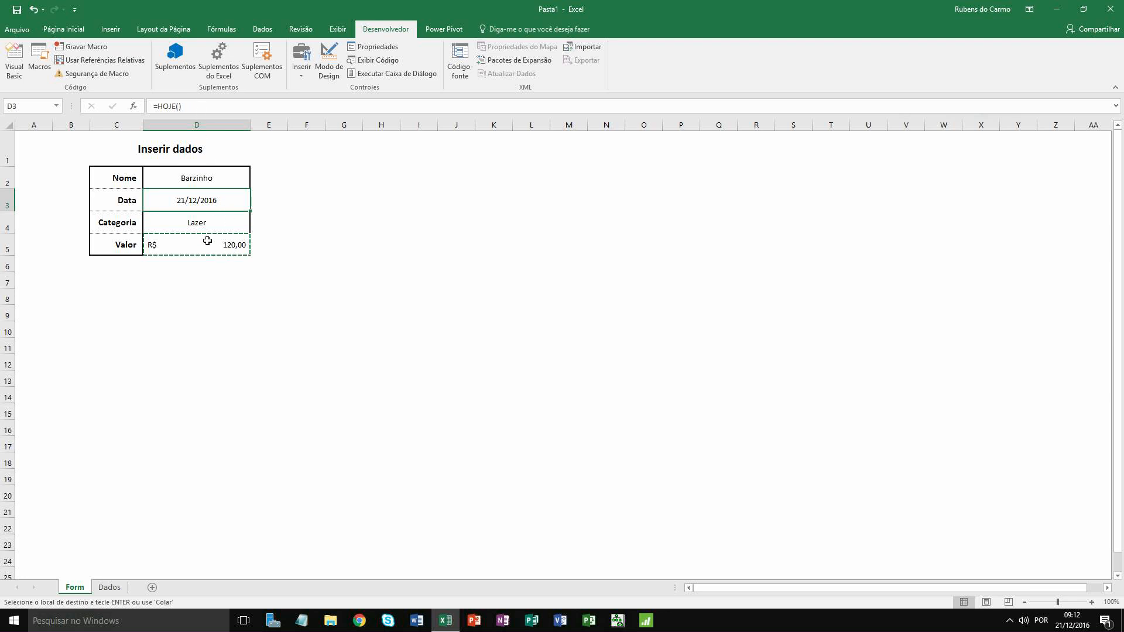
left_click(200, 222)
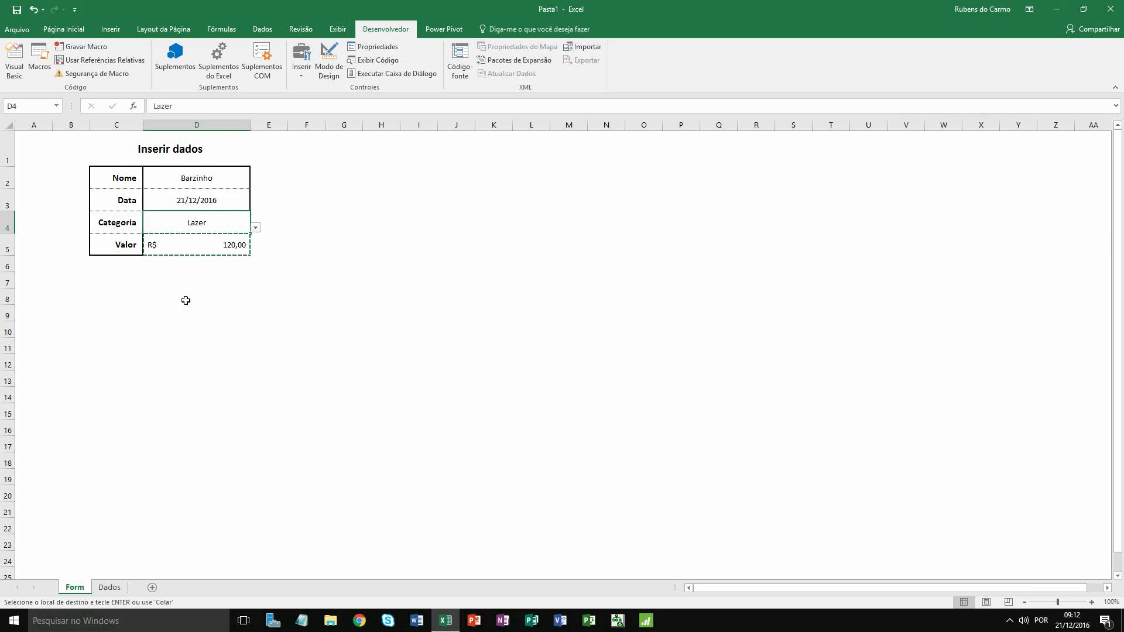
key("Escape")
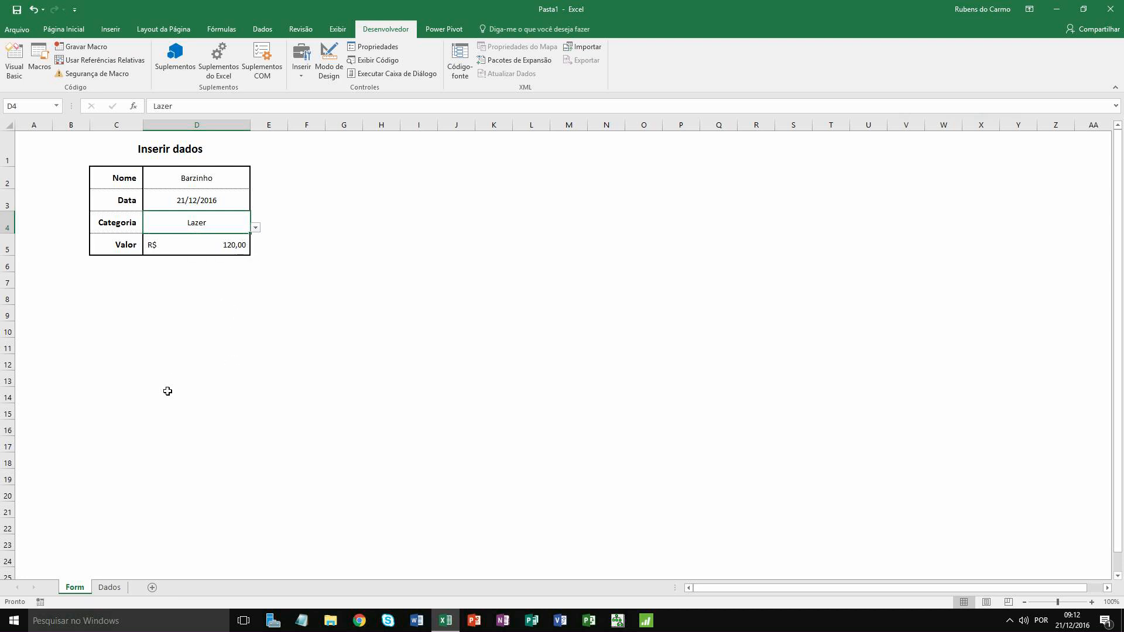
Clear the Nome, Categoria and Valor entries in D2, D4 and D5 on the form, keeping the Data cell.
left_click_drag(206, 178, 214, 242)
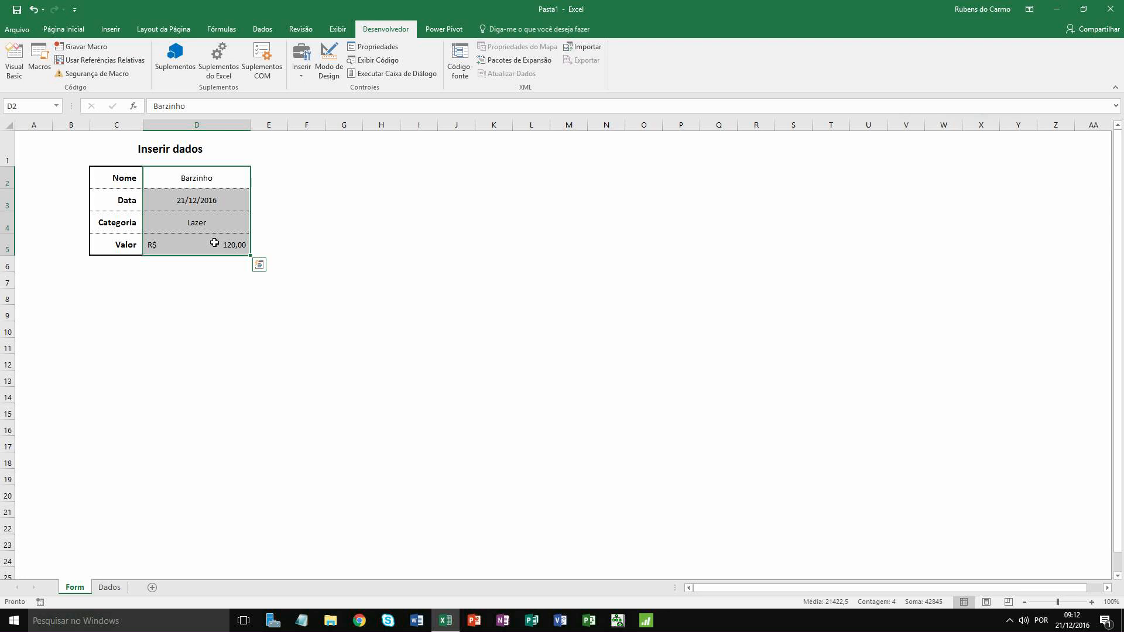
left_click(214, 242)
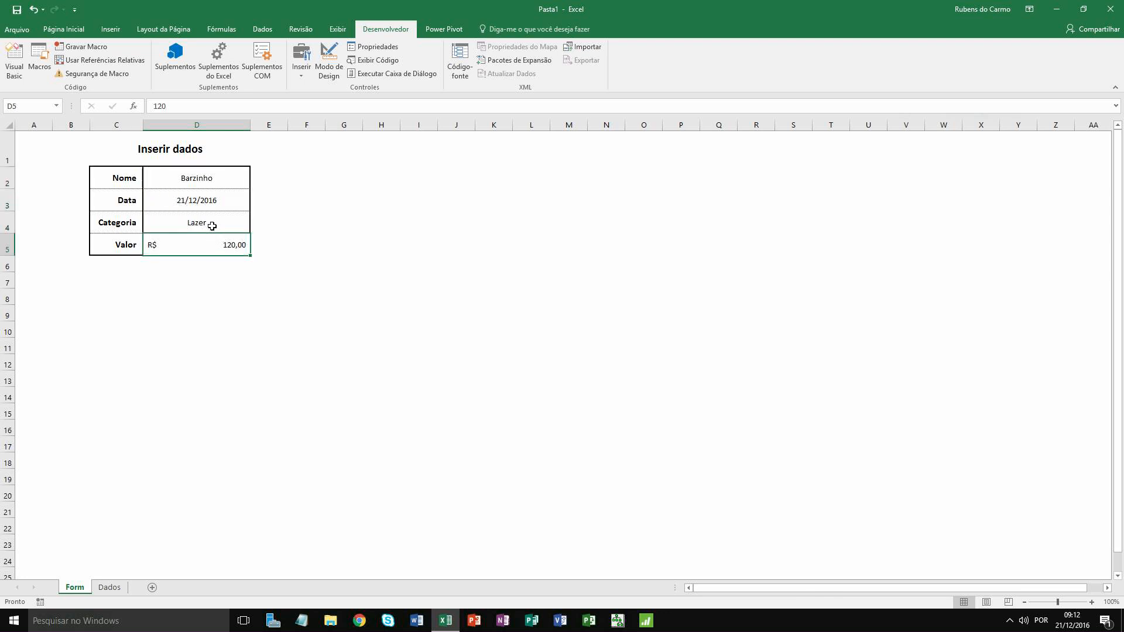
left_click(210, 222, "shift")
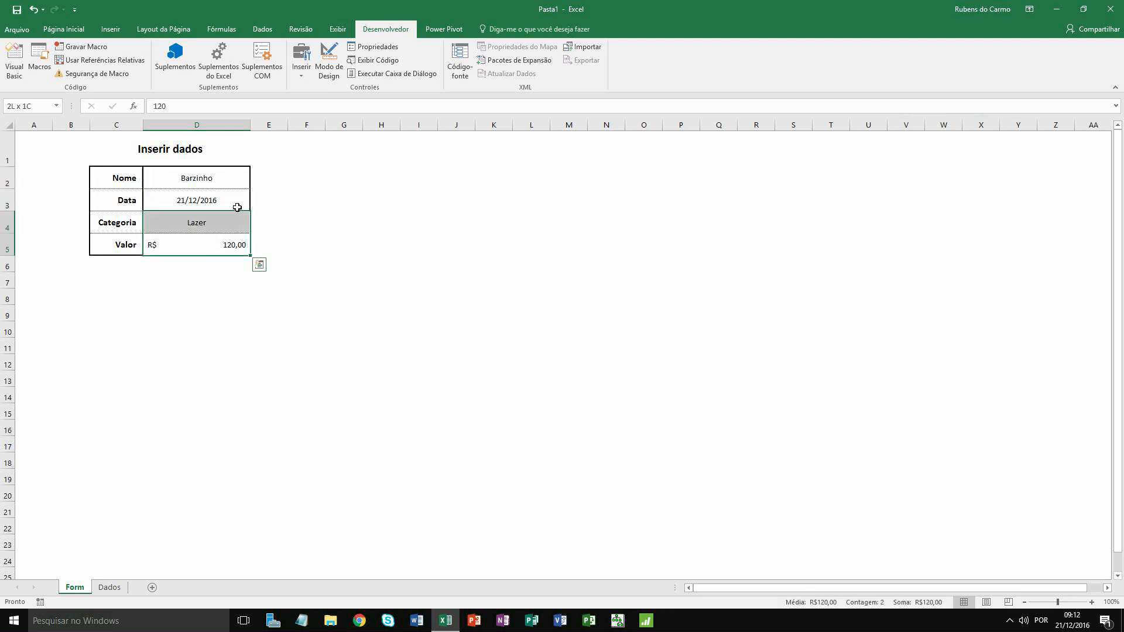
left_click(227, 176, "ctrl")
key("Delete")
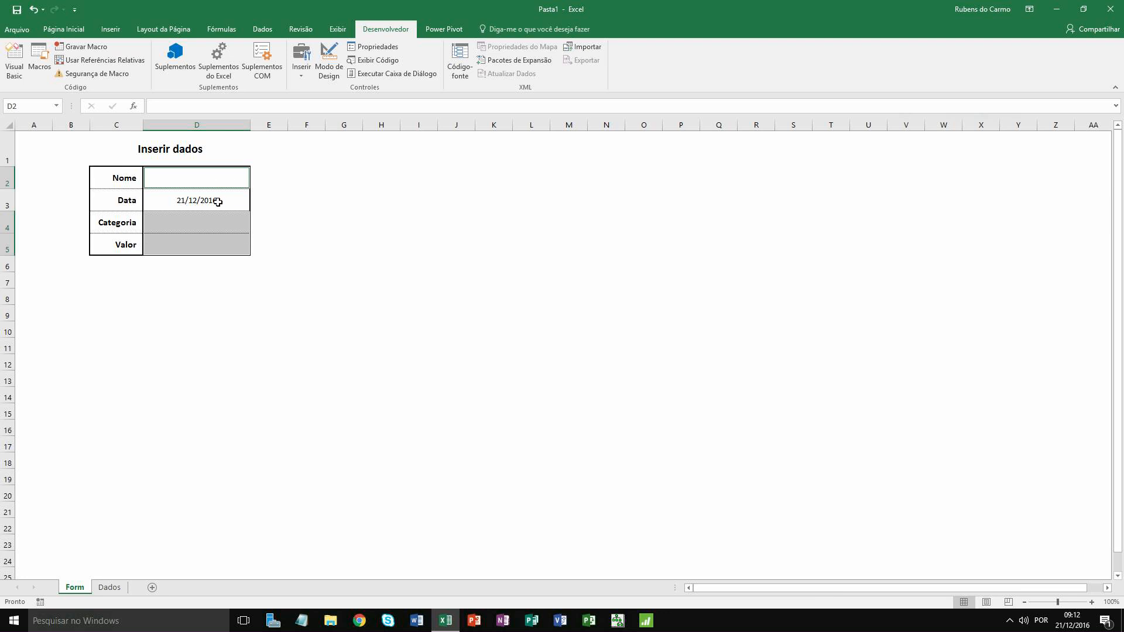
left_click(217, 201)
left_click(219, 340)
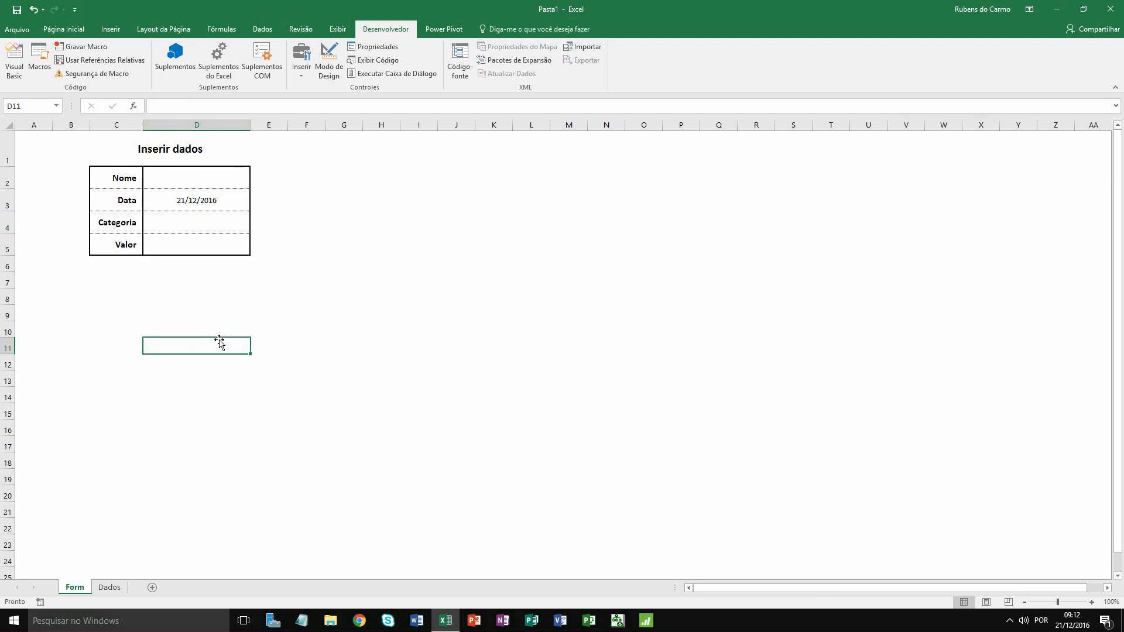
Set rows 1 to 3 on the Dados sheet to font size 11 and remove their bold formatting.
left_click(119, 592)
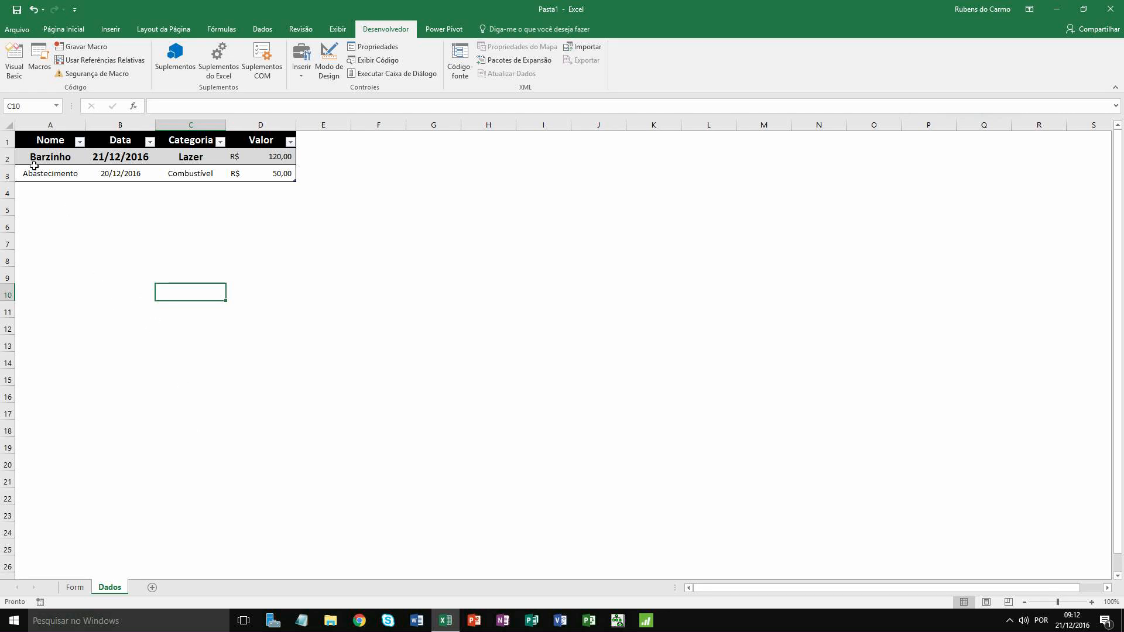
left_click_drag(49, 127, 260, 125)
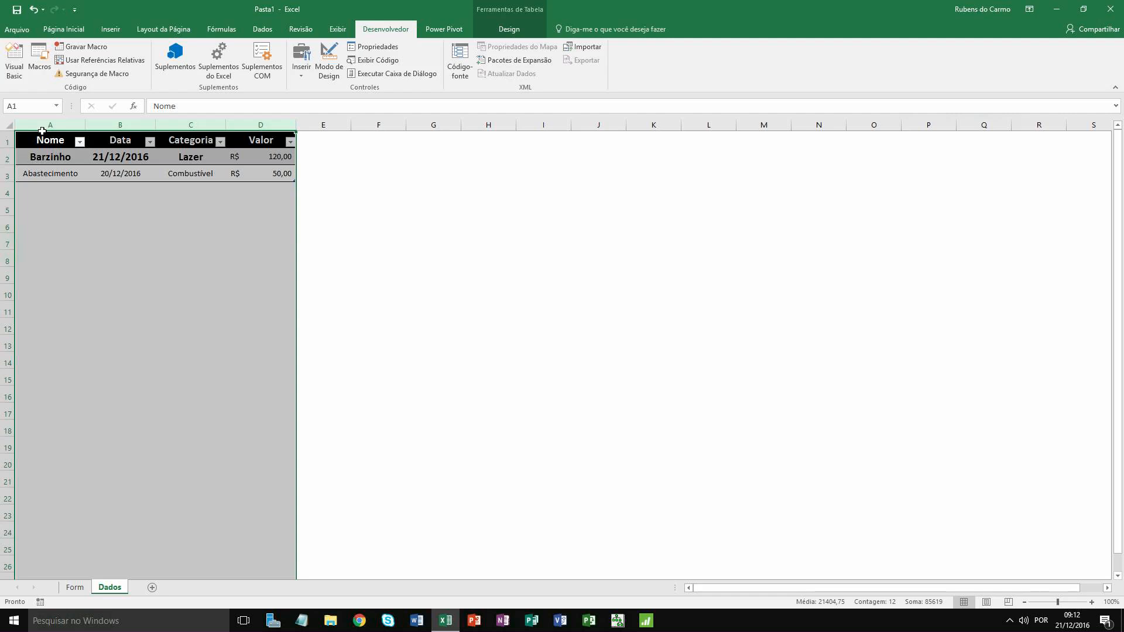
left_click(64, 30)
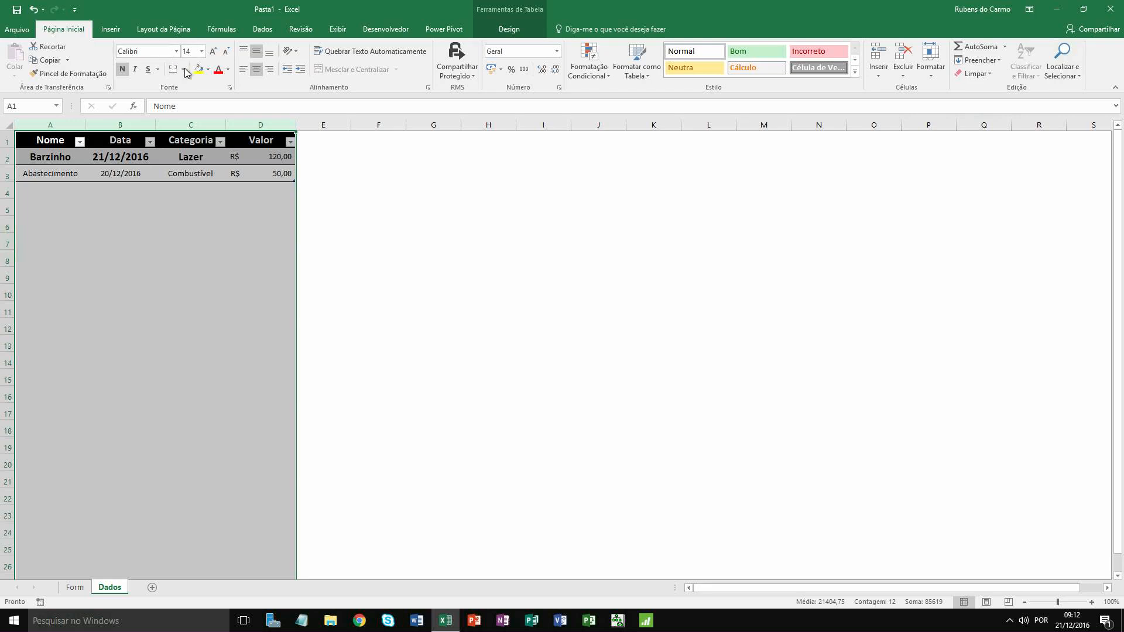
left_click(44, 175)
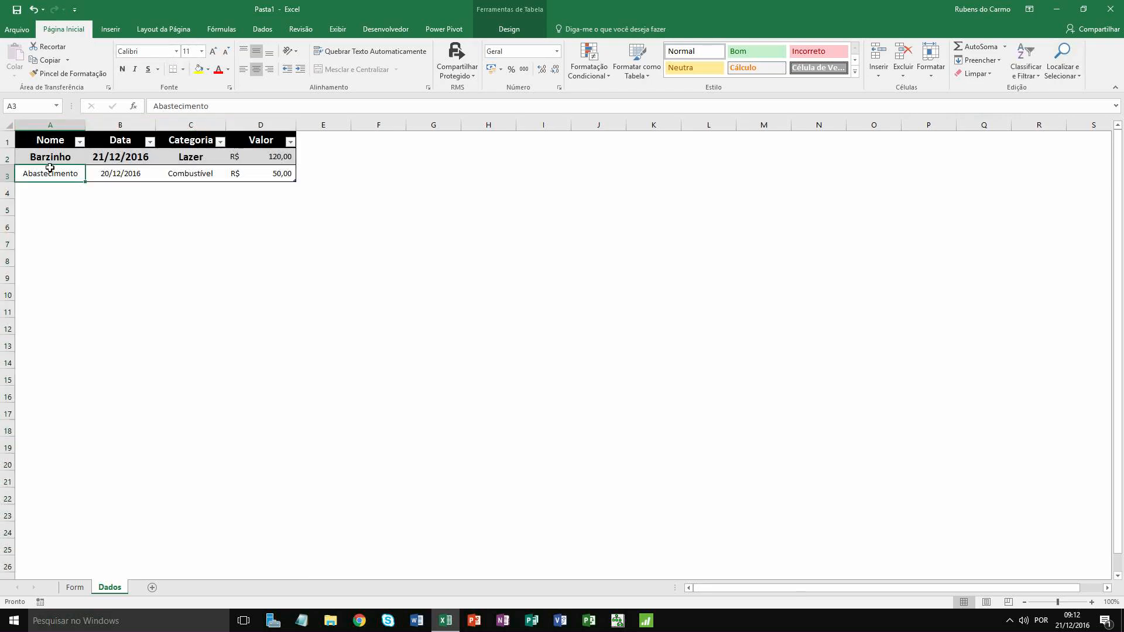
left_click(50, 157)
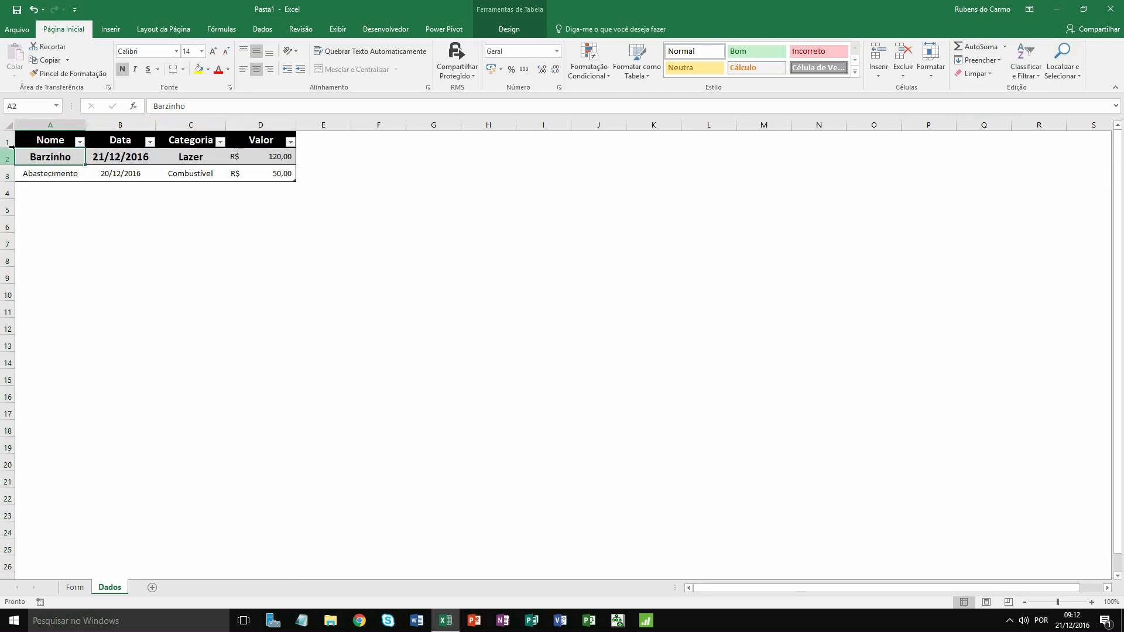
left_click_drag(10, 139, 14, 174)
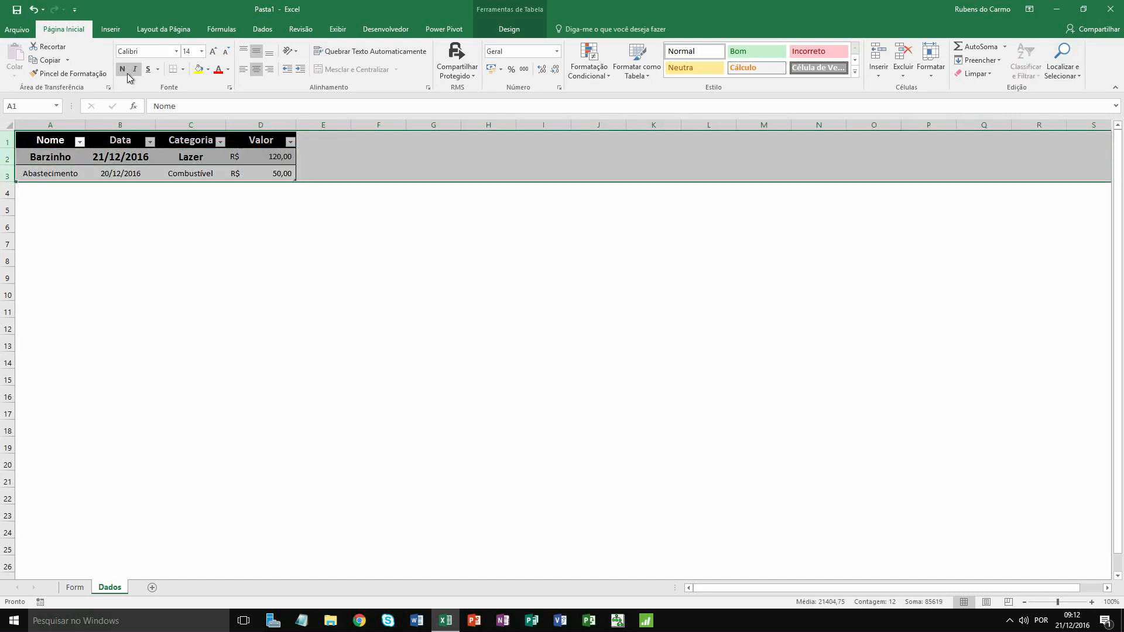
left_click(201, 53)
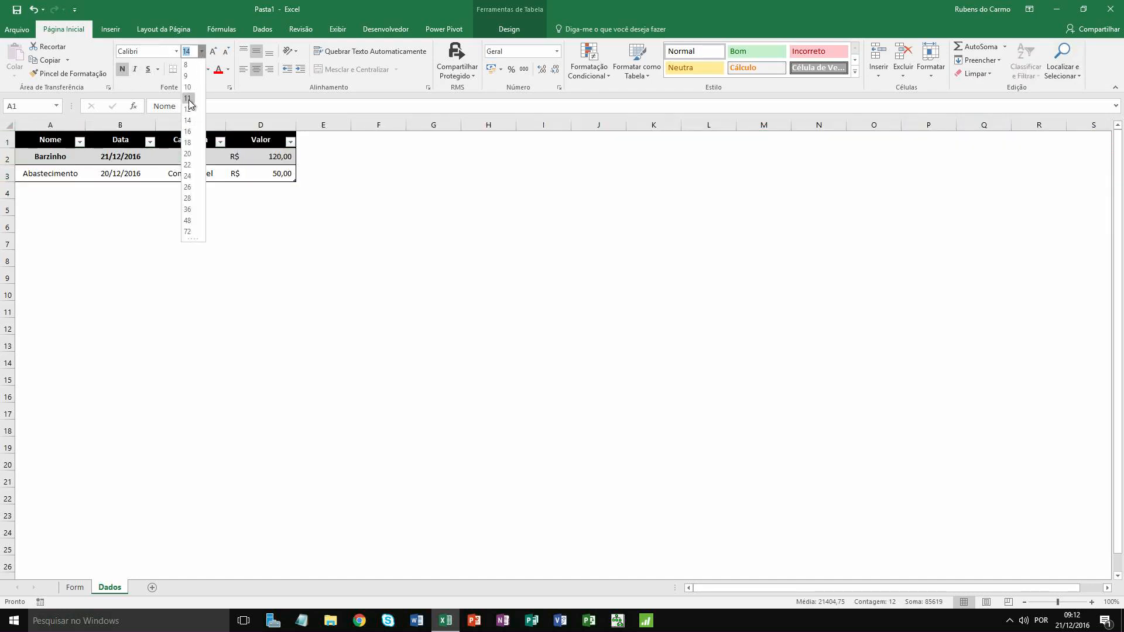
left_click(187, 98)
left_click(122, 69)
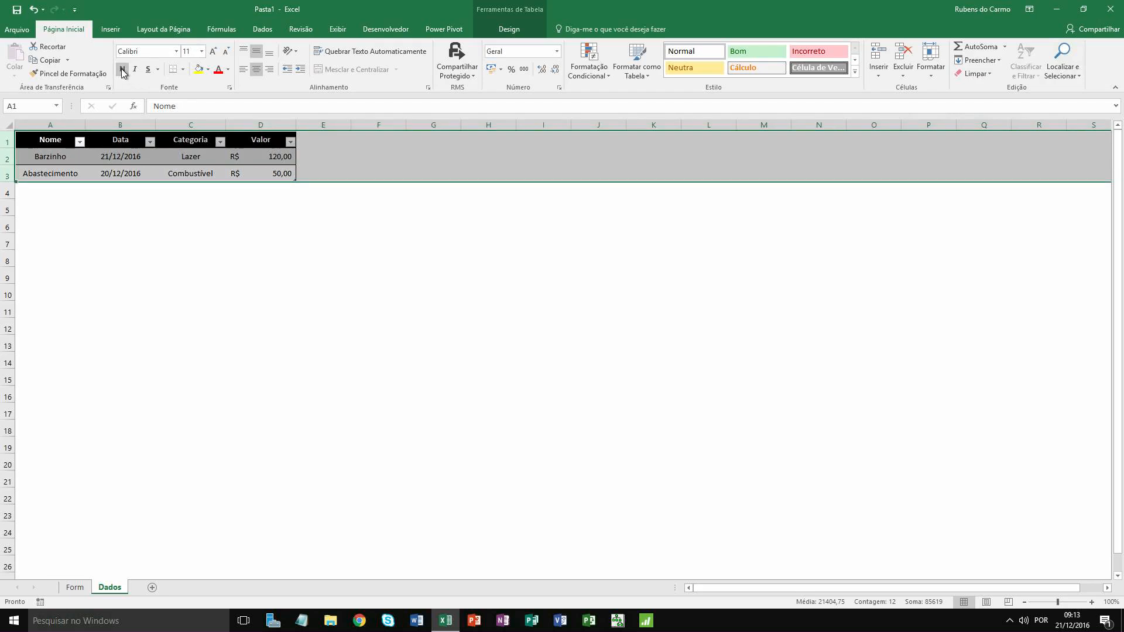
left_click(141, 240)
Try inserting a row above row 2 on Dados with nono as its Nome, and undo both changes.
left_click(2, 158)
right_click(3, 158)
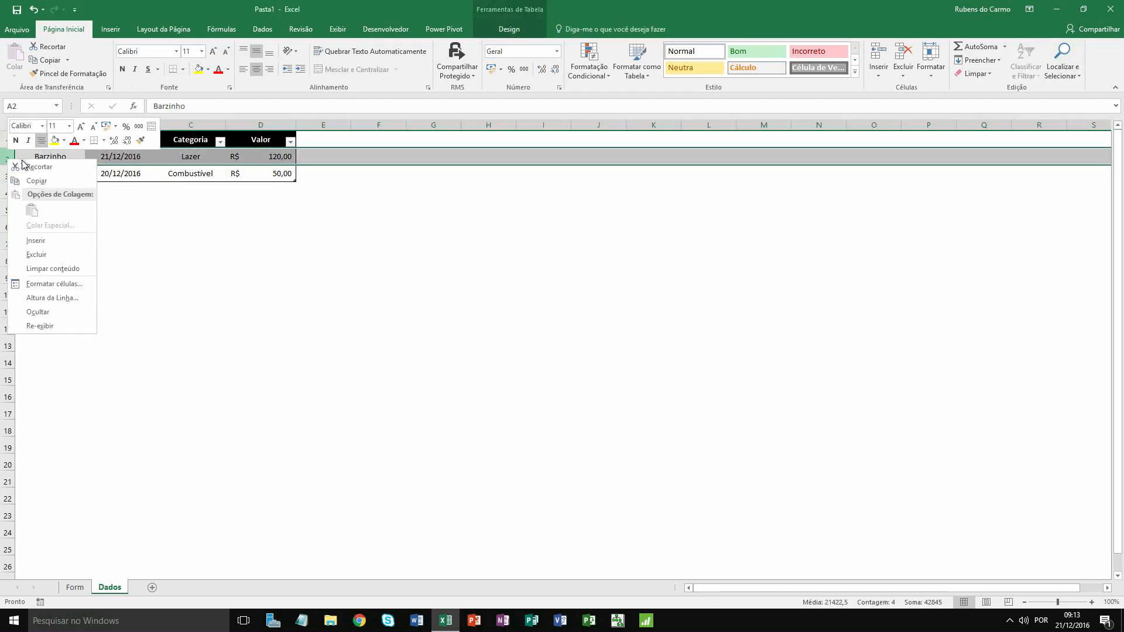
left_click(44, 240)
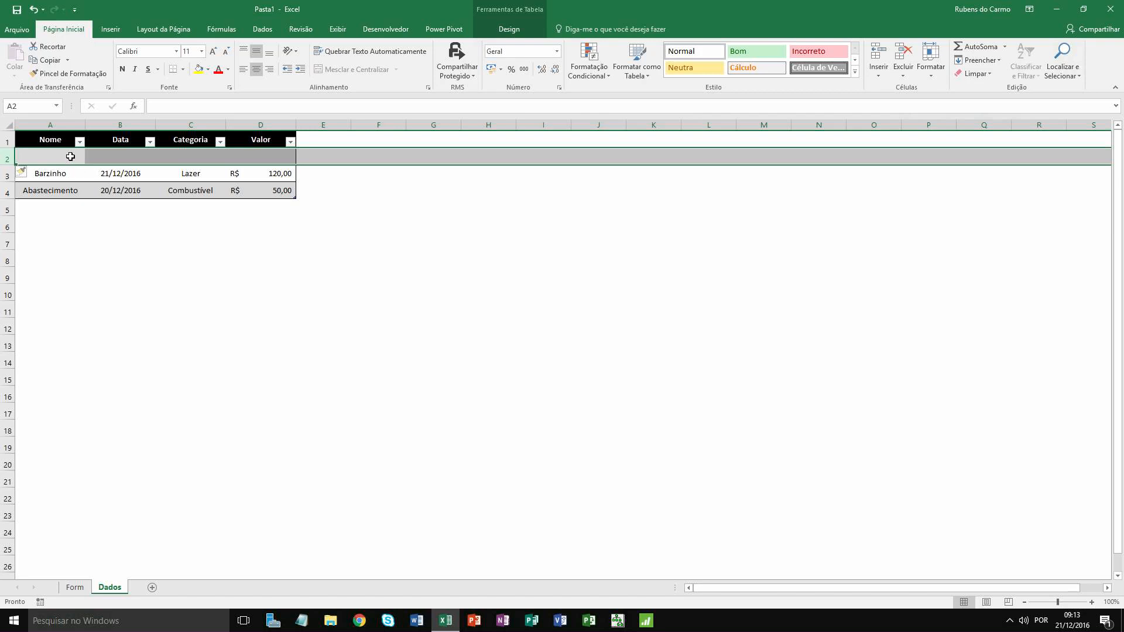
type("nono")
key("Tab")
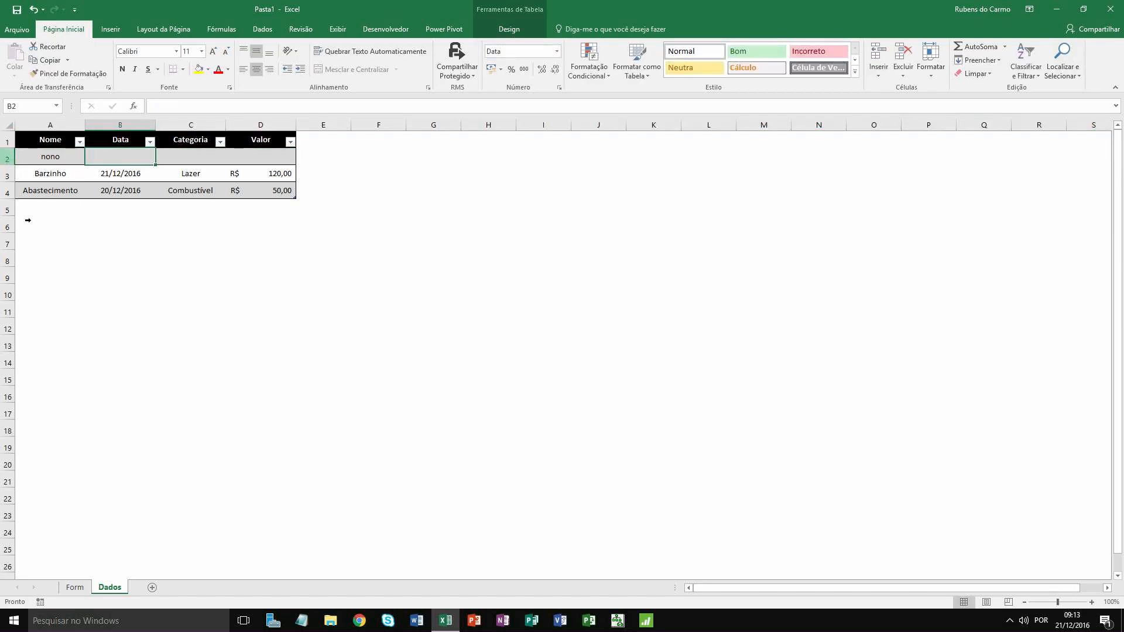
key("ctrl+z")
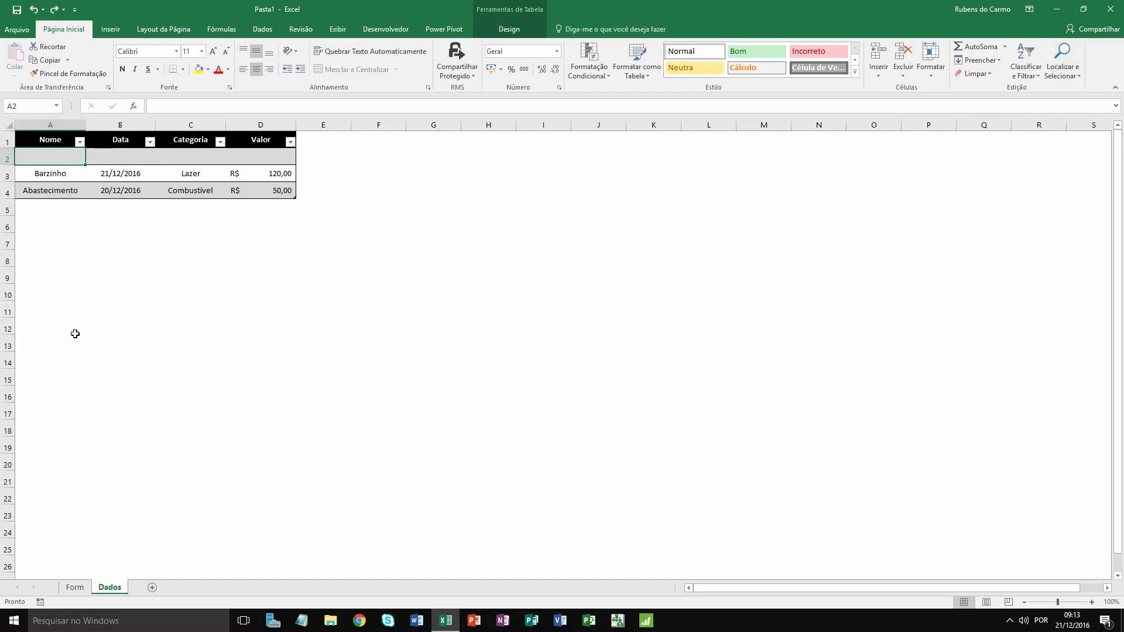
key("ctrl+z")
left_click(70, 378)
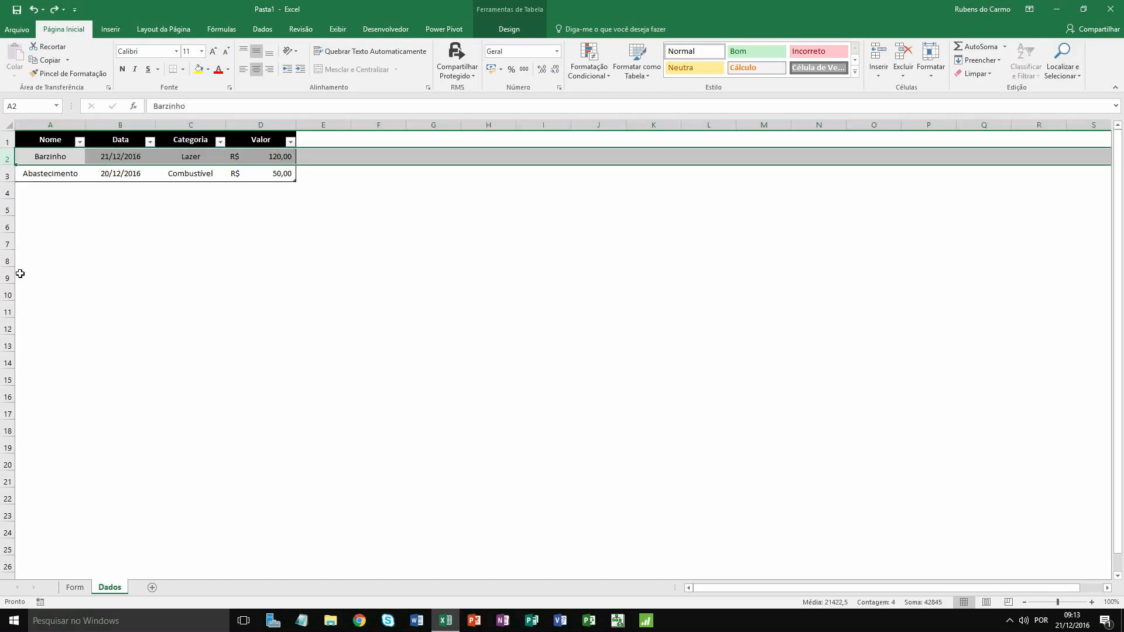
Delete row 2 with the Barzinho entry from the Dados sheet.
left_click(8, 158)
right_click(8, 159)
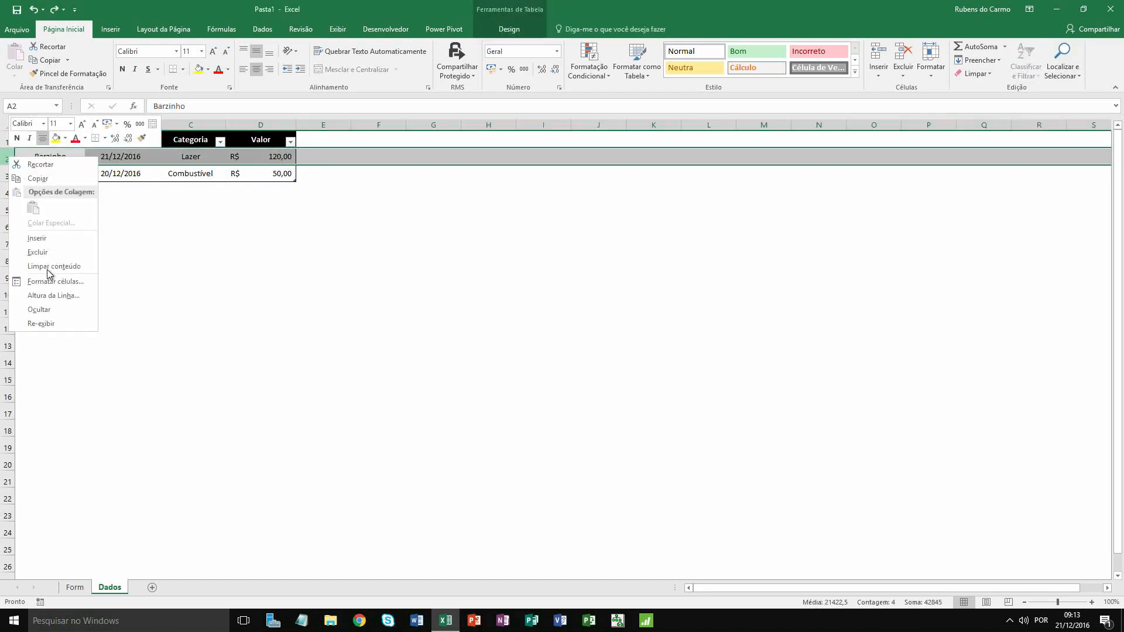
left_click(44, 251)
left_click(206, 283)
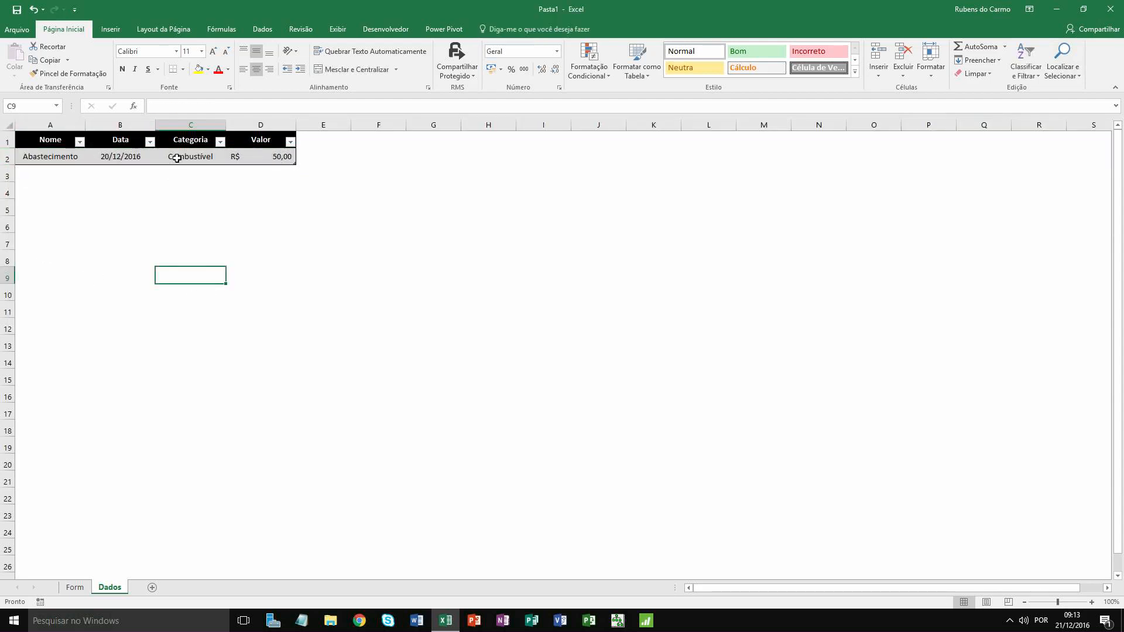
From the Form sheet, try to record a macro named Macro-Enviar, stored in this workbook (Esta pasta de trabalho).
left_click(75, 587)
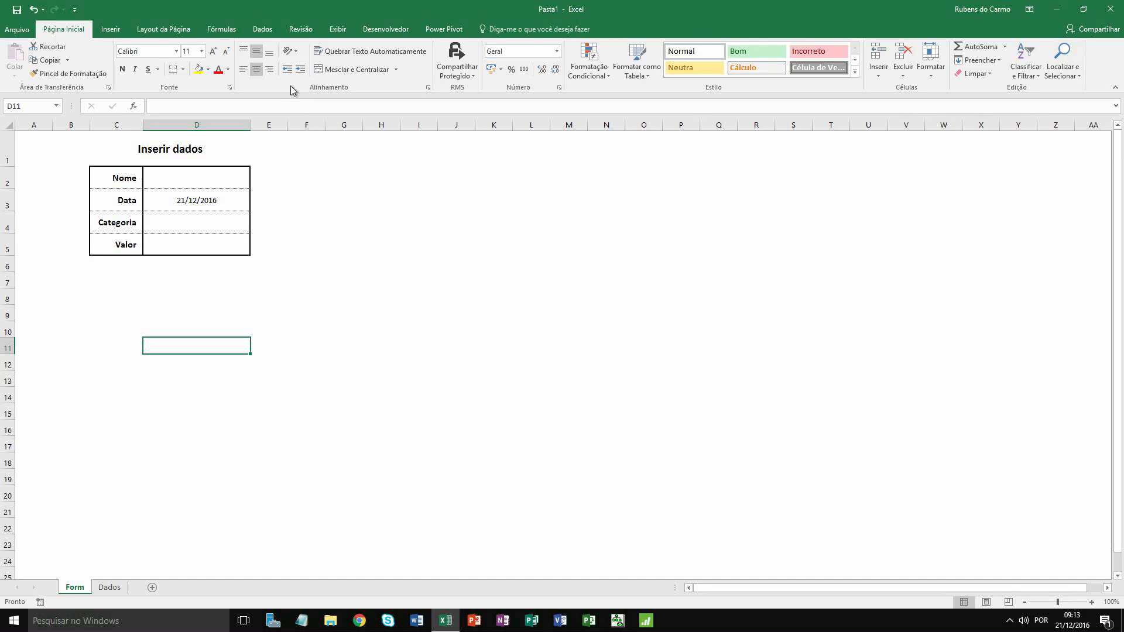
left_click(385, 31)
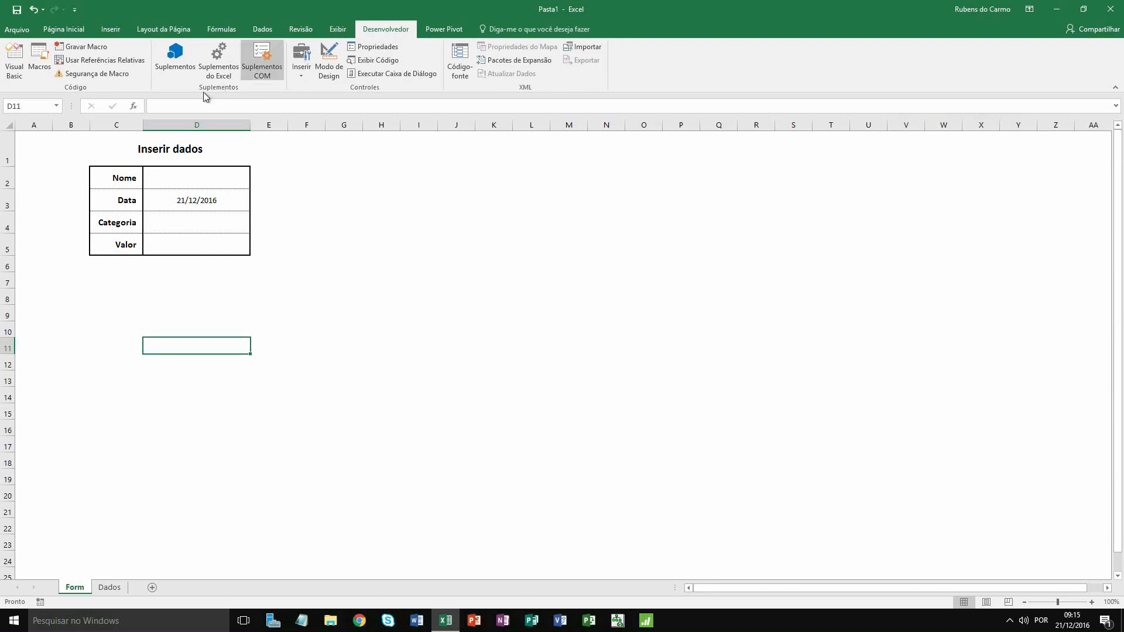
left_click(90, 47)
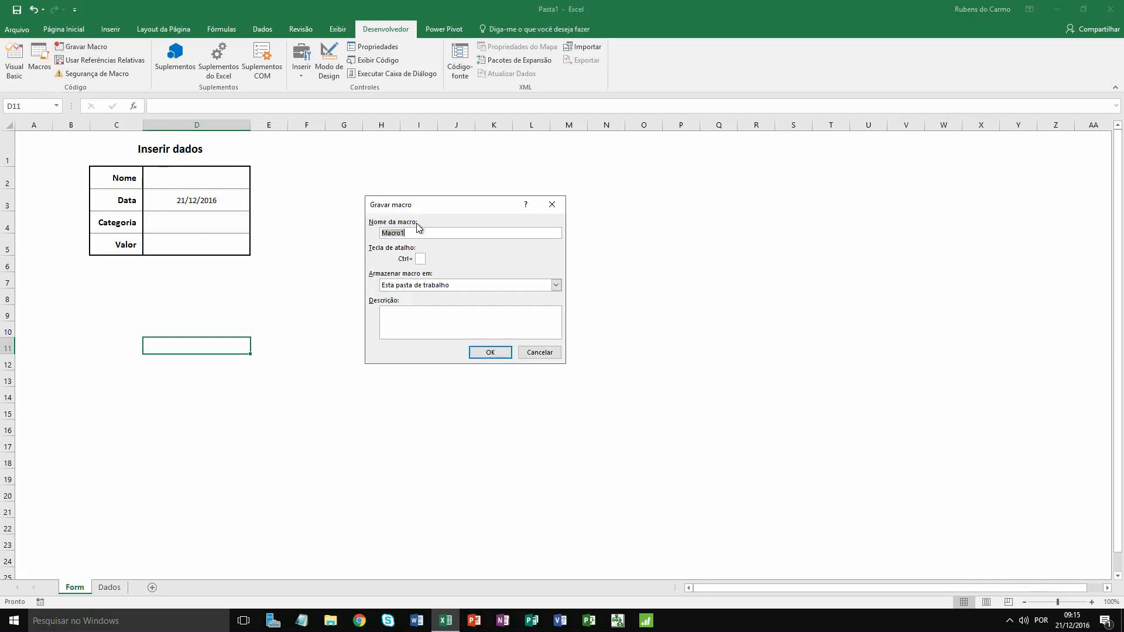
left_click(449, 232)
left_click(475, 287)
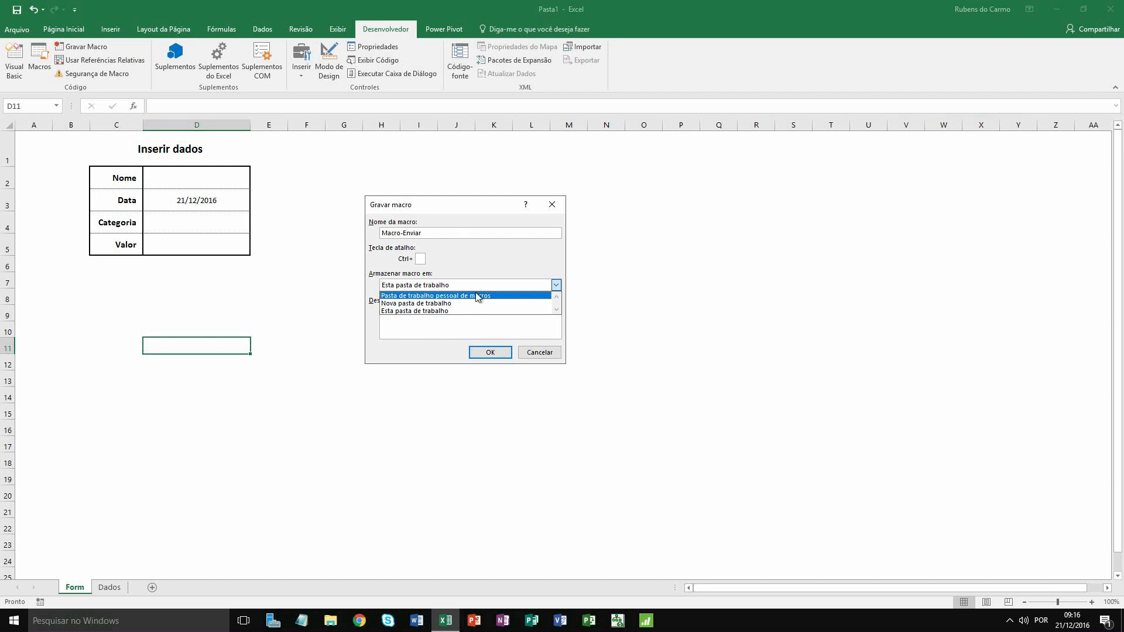
left_click(437, 312)
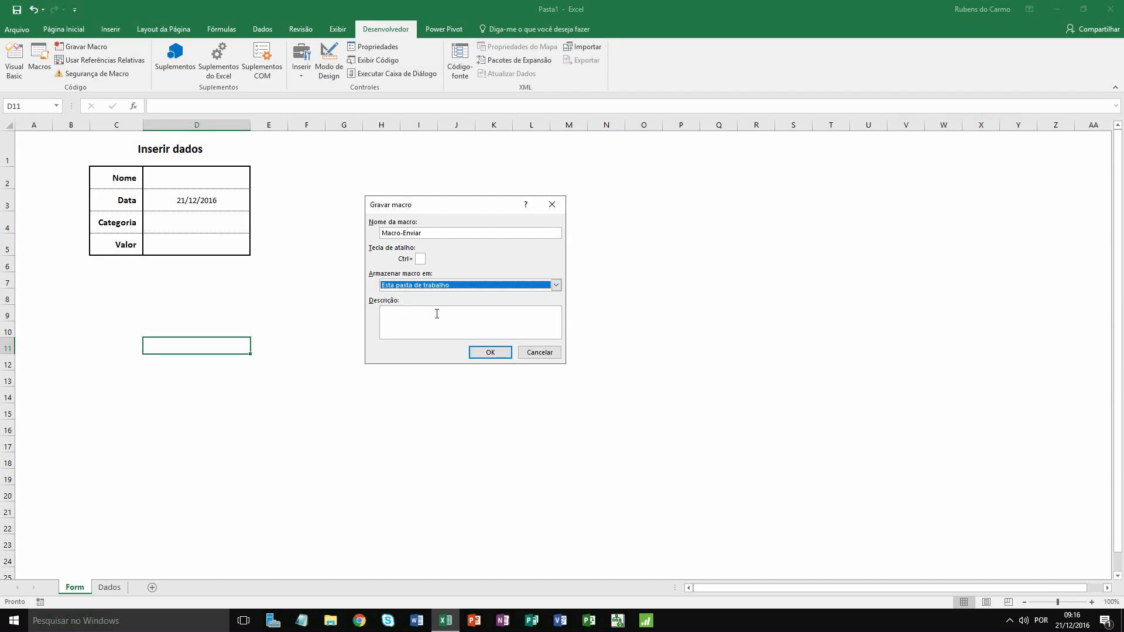
left_click(490, 353)
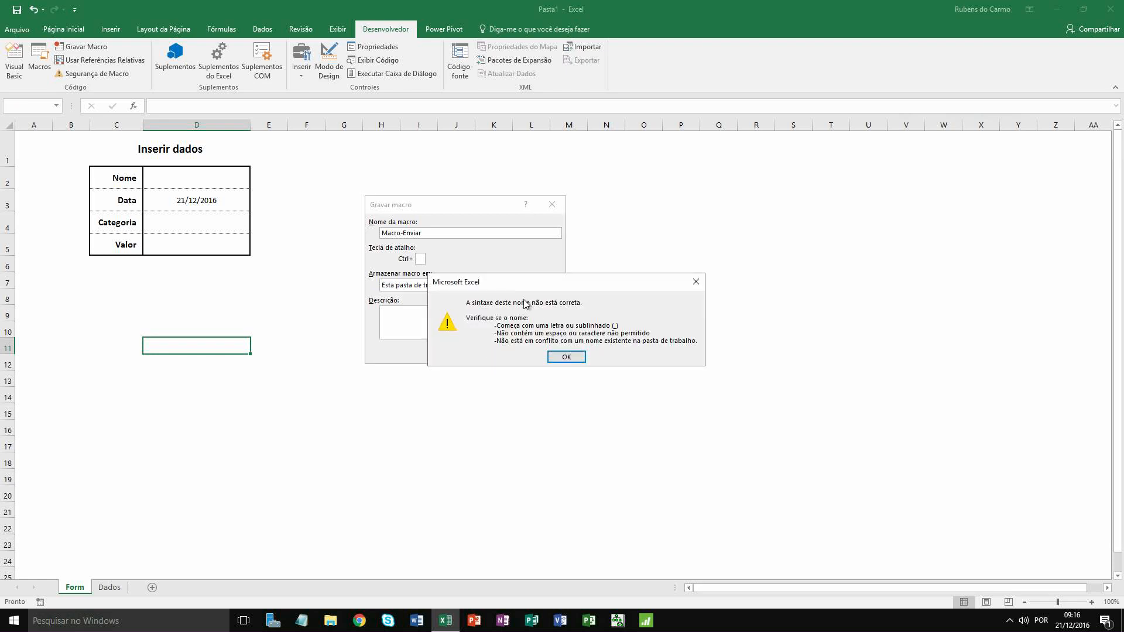
left_click(572, 358)
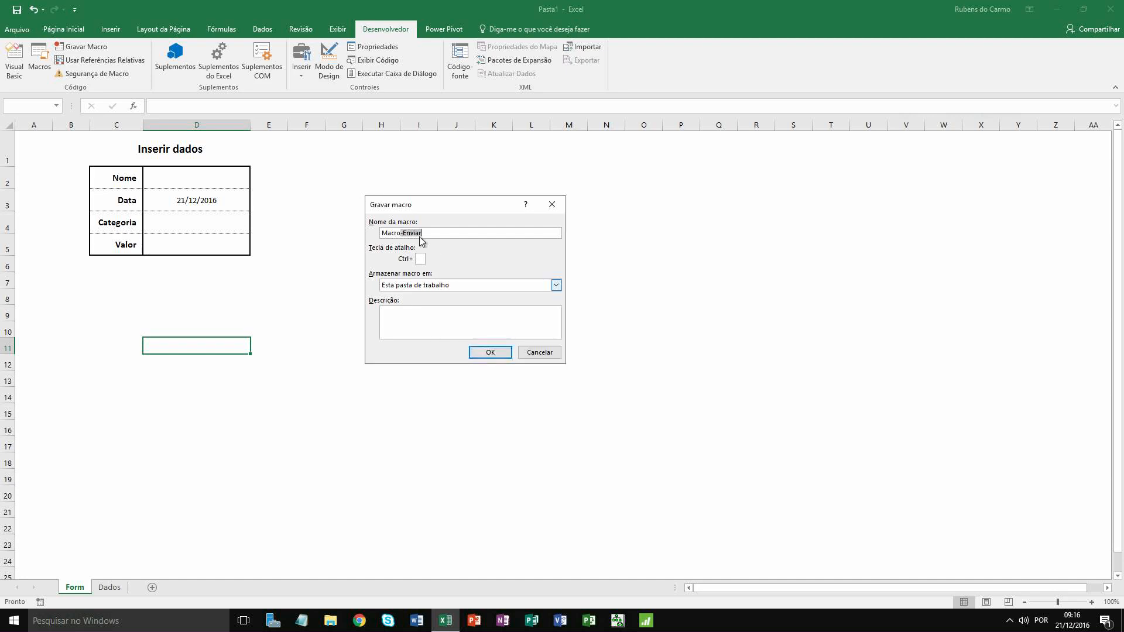
Remove "-Enviar" from the macro name and start recording.
left_click_drag(422, 233, 404, 233)
key("BackSpace")
left_click(486, 351)
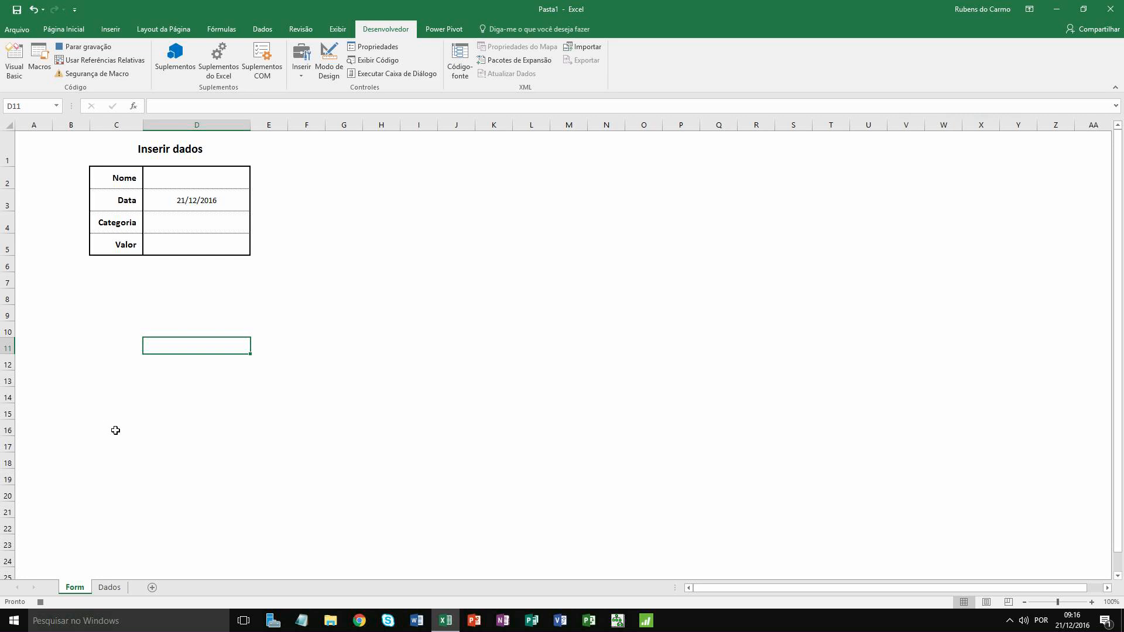
Insert an empty row above the Abastecimento entry in row 2 of the Dados sheet.
left_click(111, 587)
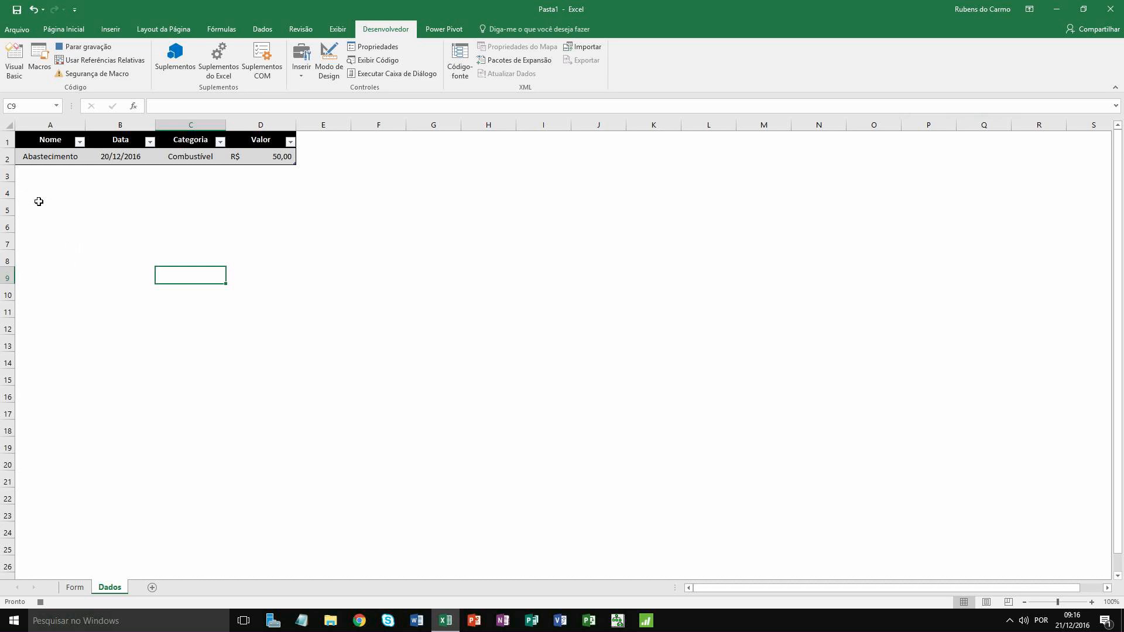
right_click(5, 158)
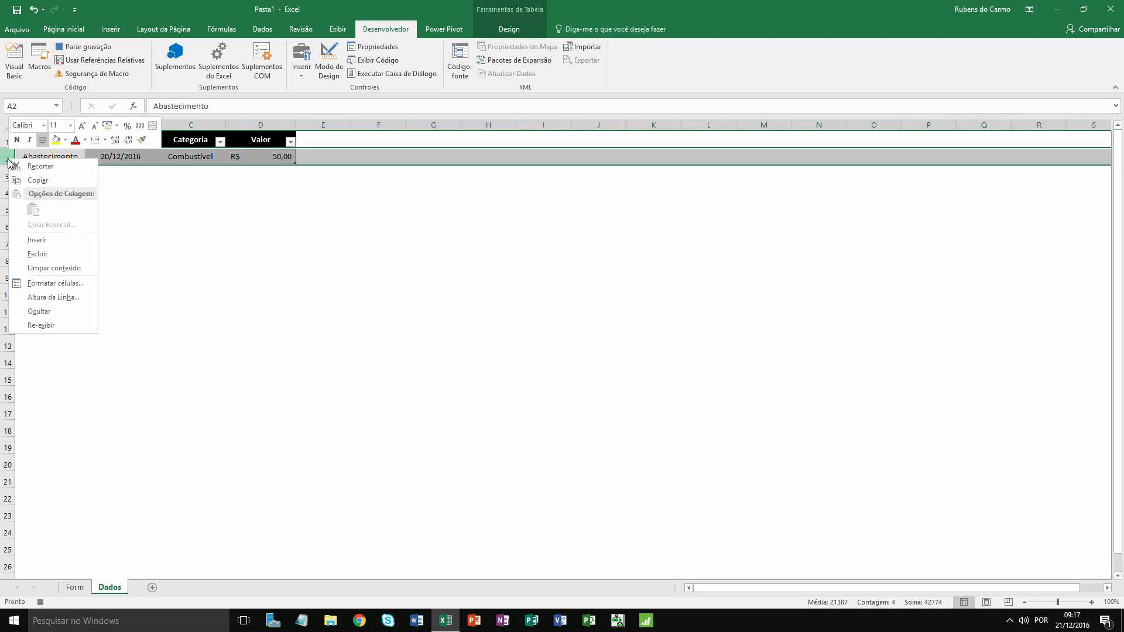
left_click(42, 239)
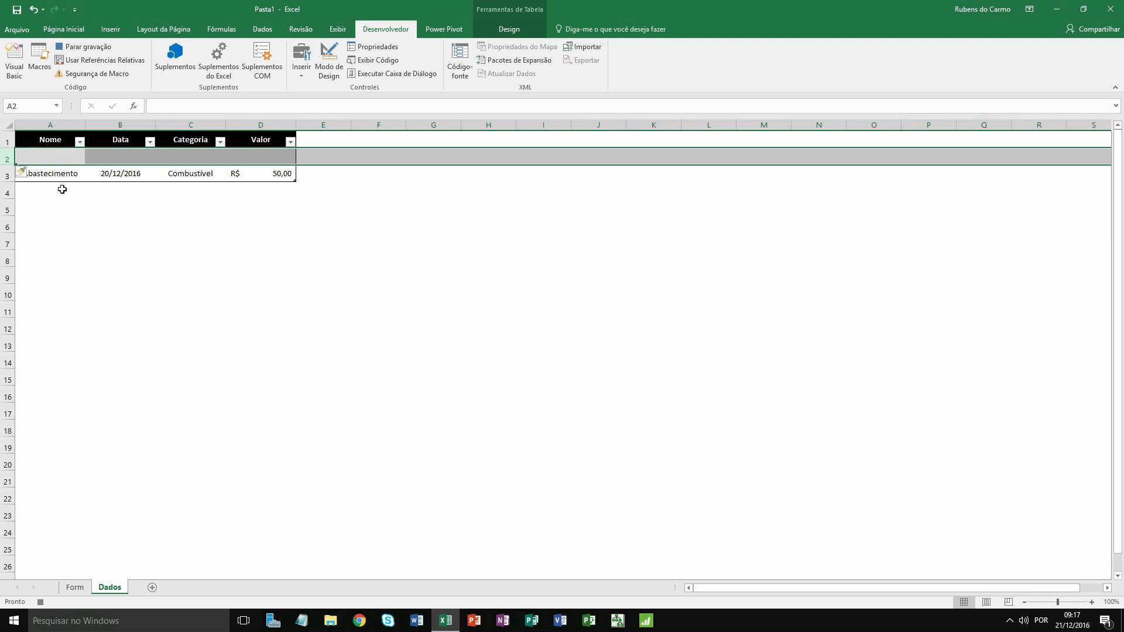
left_click(103, 440)
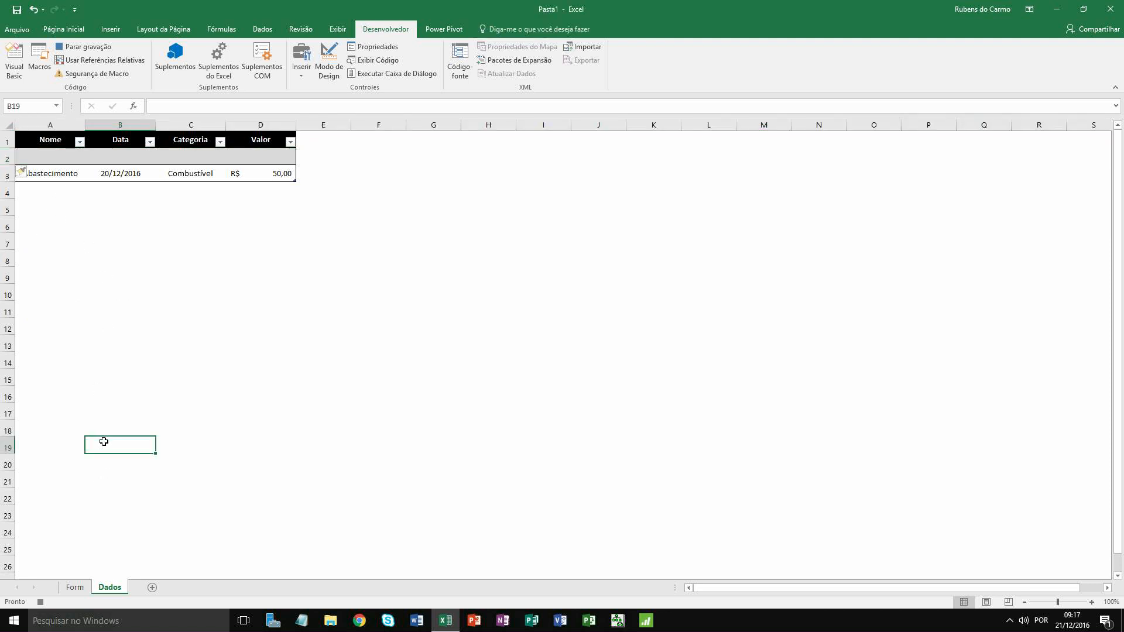
Copy the Nome field (D2) from the Form sheet and paste it as values into cell A2 of the Dados sheet.
left_click(79, 589)
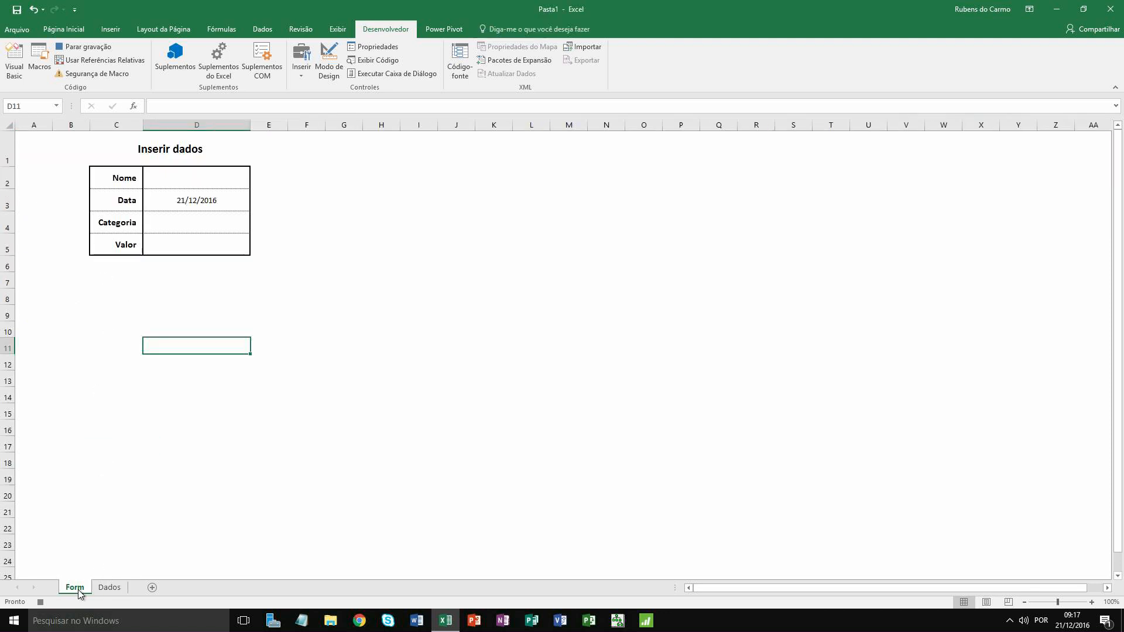
left_click(189, 182)
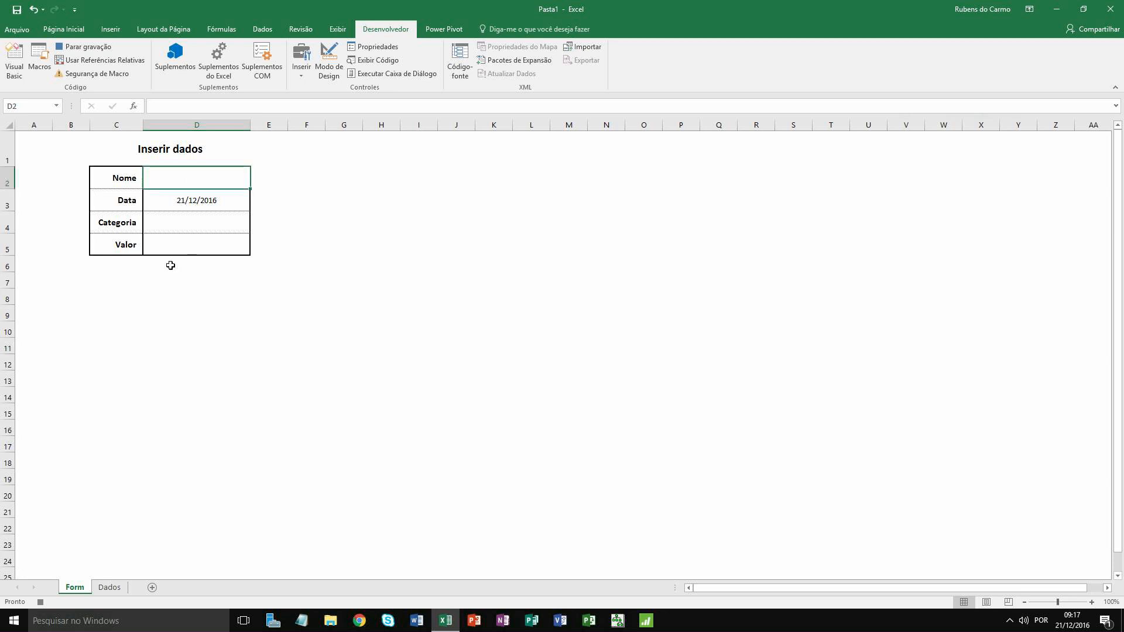
key("ctrl+c")
left_click(110, 588)
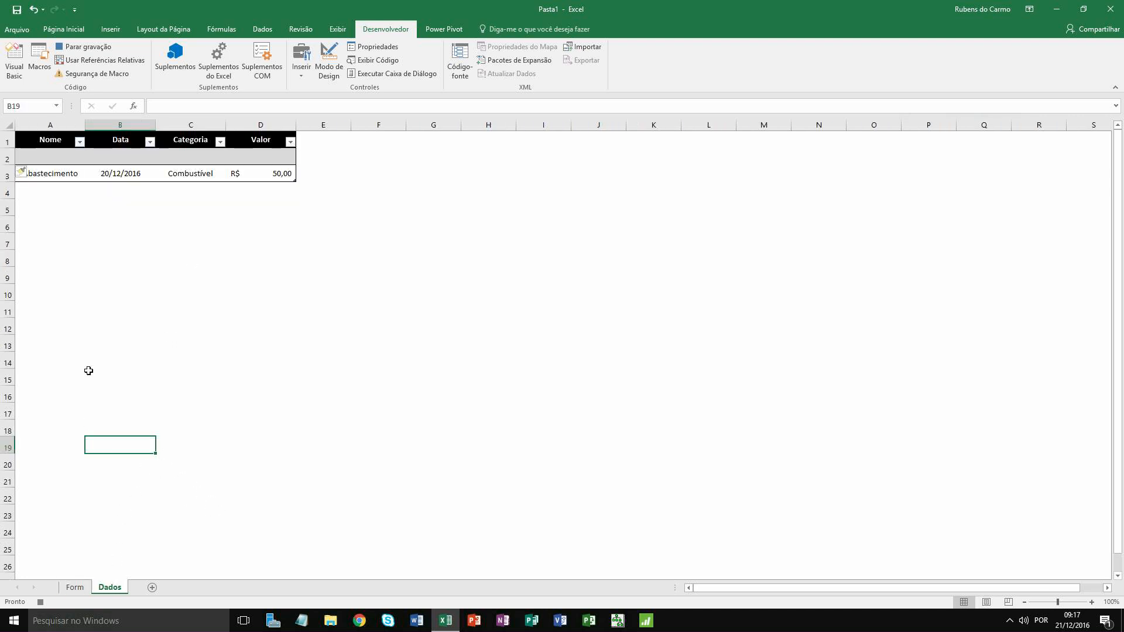
left_click(53, 156)
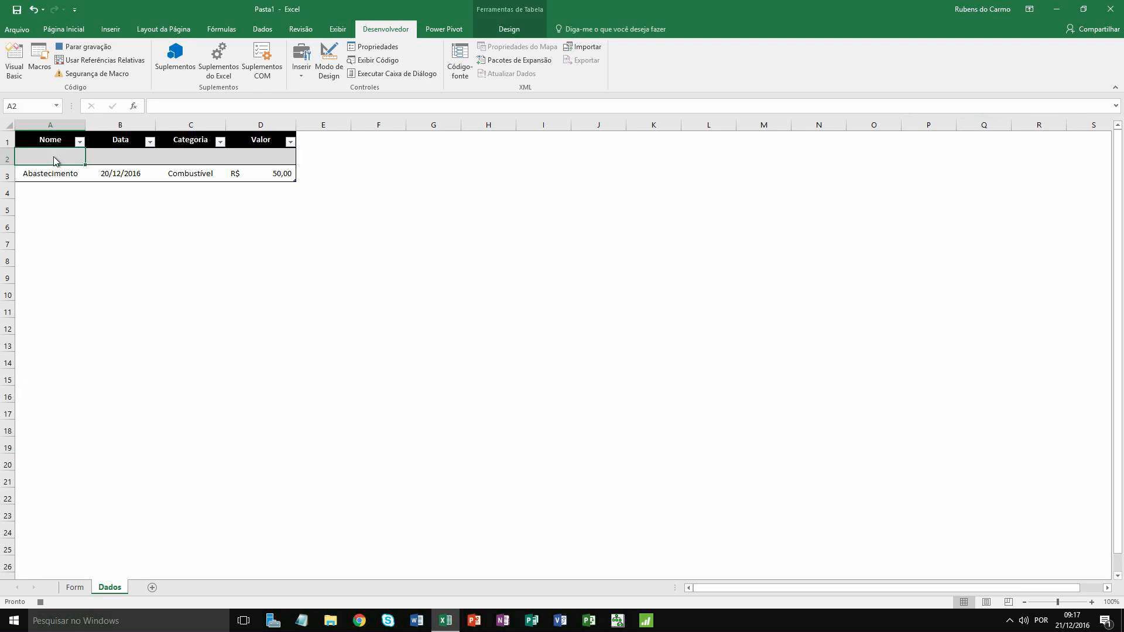
right_click(54, 156)
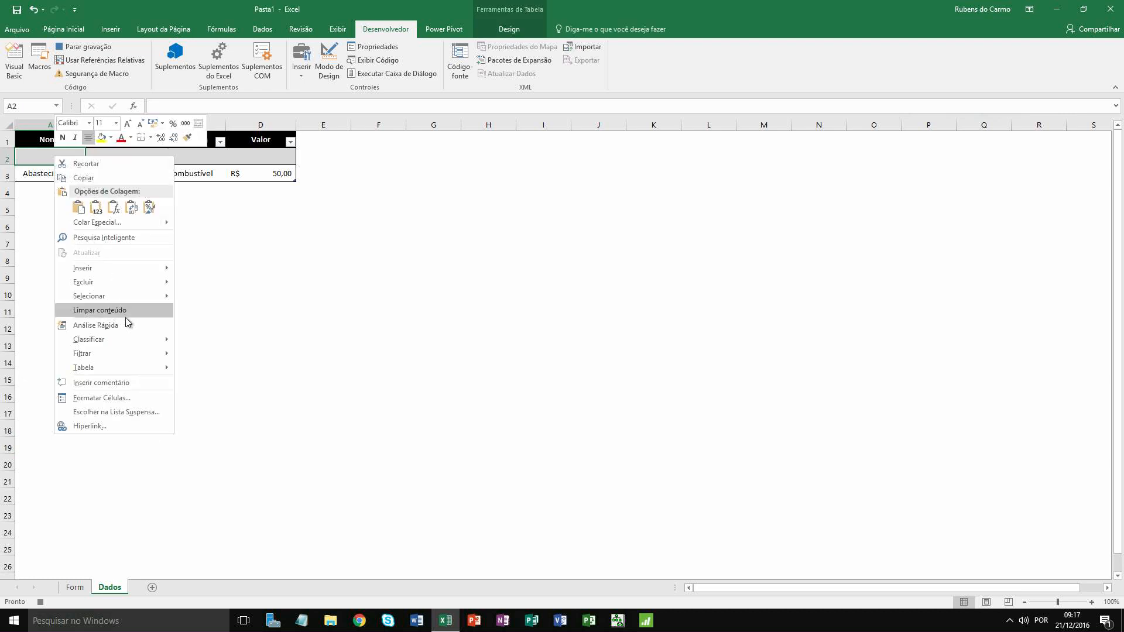
mouse_move(166, 222)
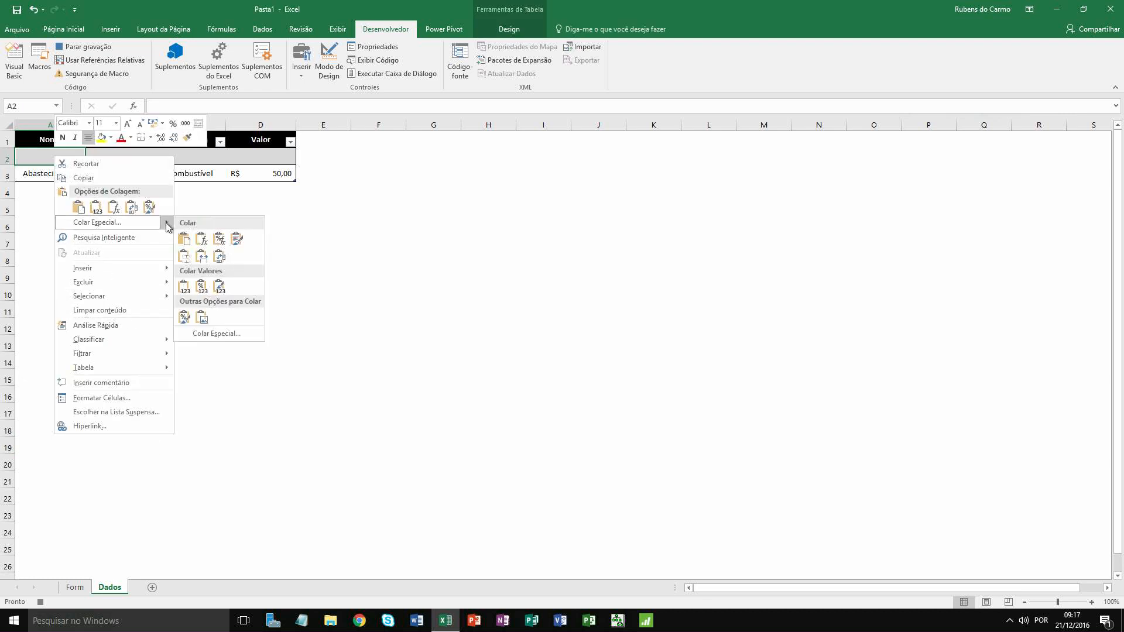
left_click(183, 287)
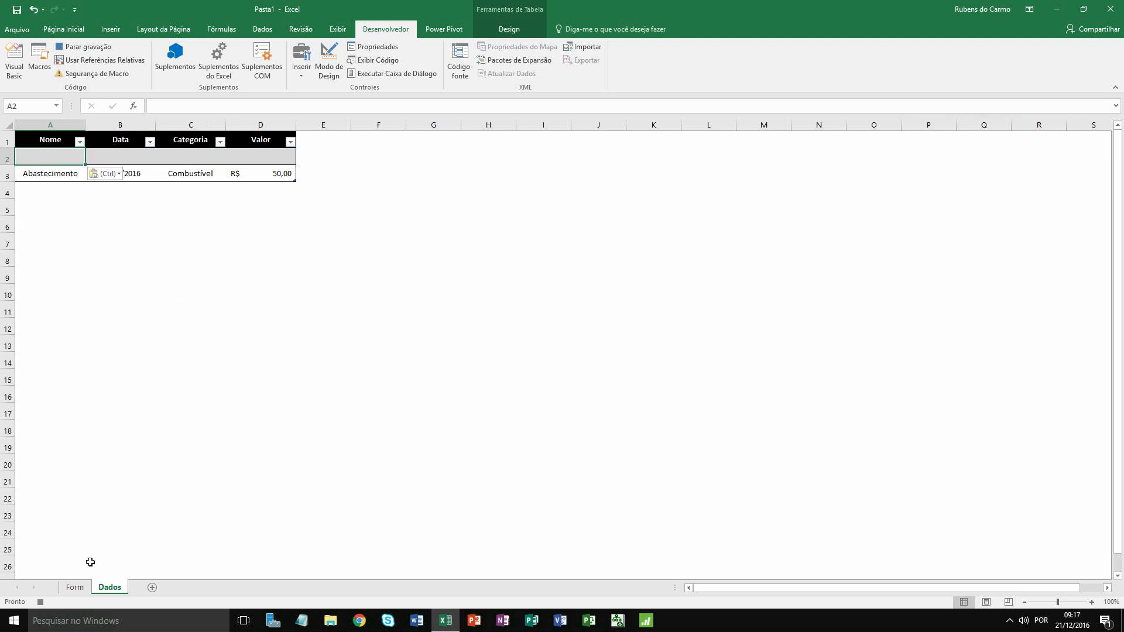
Copy the Data field (D3) from the Form sheet and paste it as values into cell B2 of the Dados sheet.
left_click(72, 588)
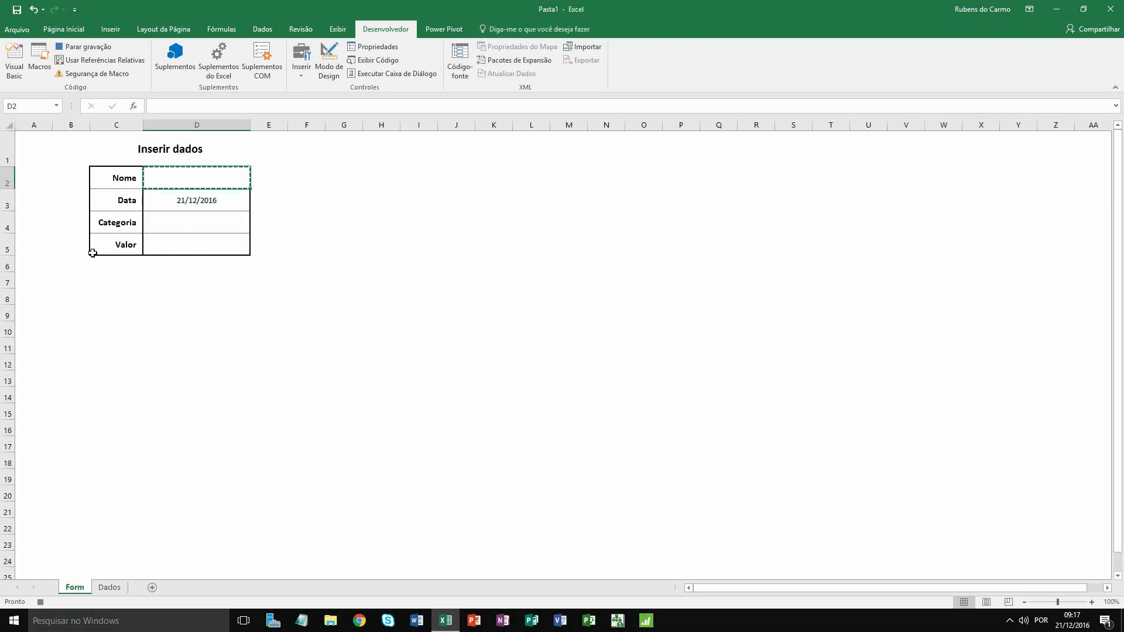
left_click(161, 201)
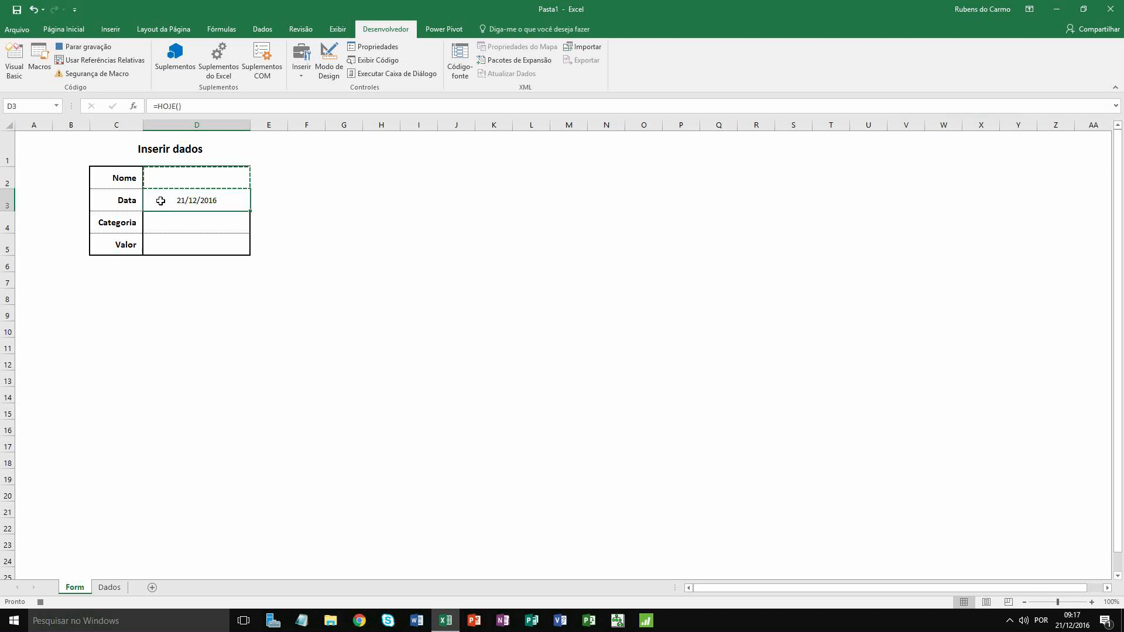
left_click(110, 587)
right_click(116, 157)
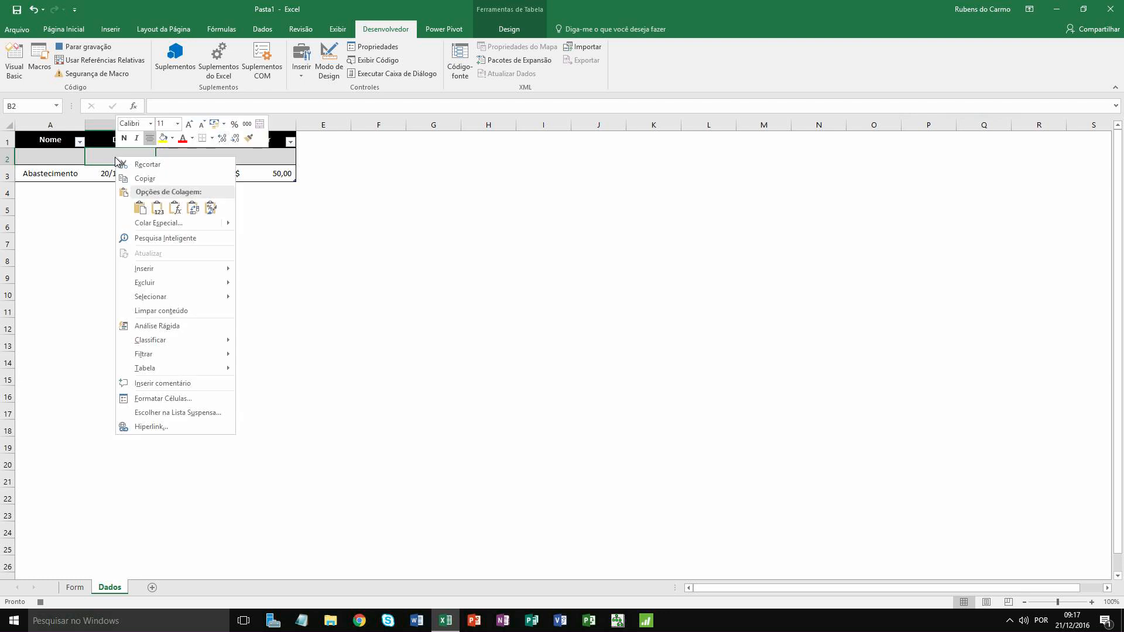
mouse_move(204, 227)
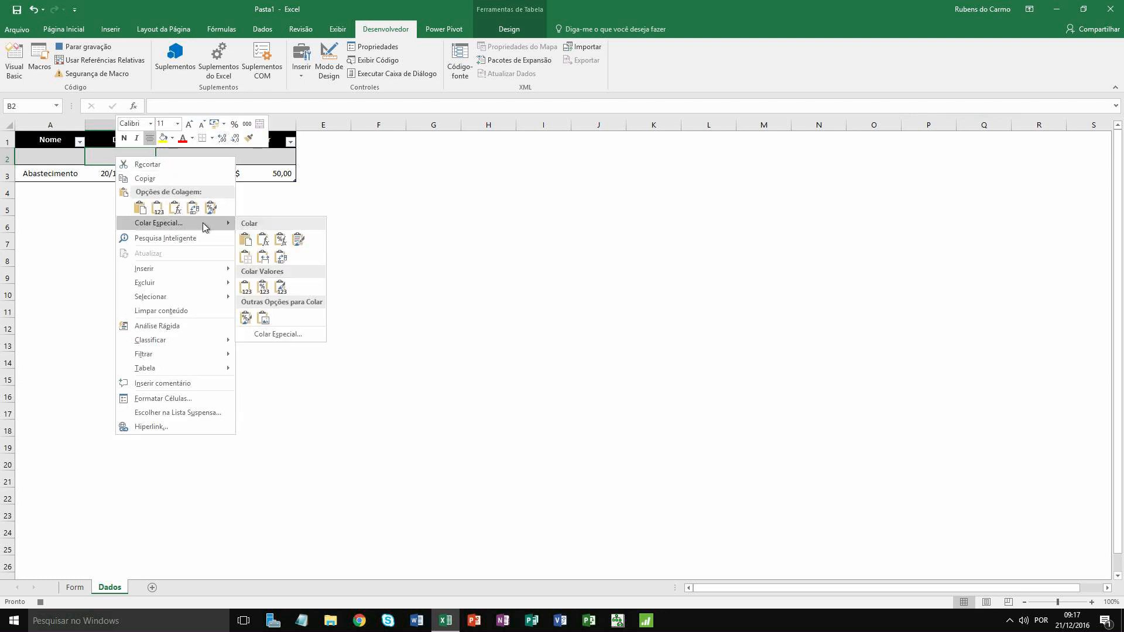
left_click(246, 289)
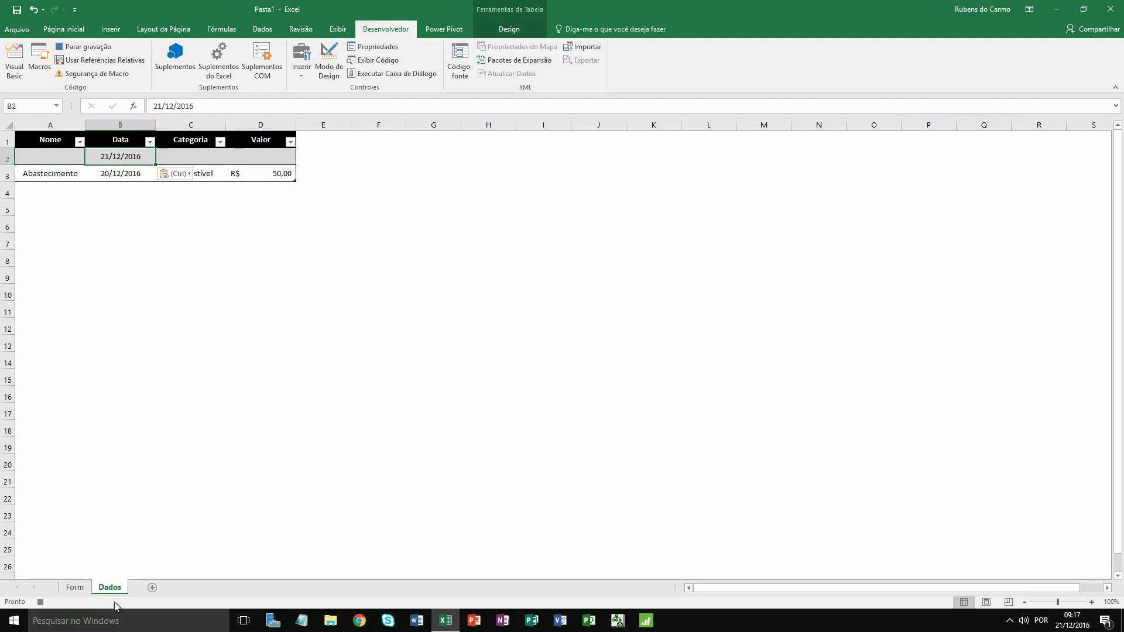
Copy the Categoria field (D4) from the Form sheet and paste it as values into cell C2 of the Dados sheet.
left_click(75, 587)
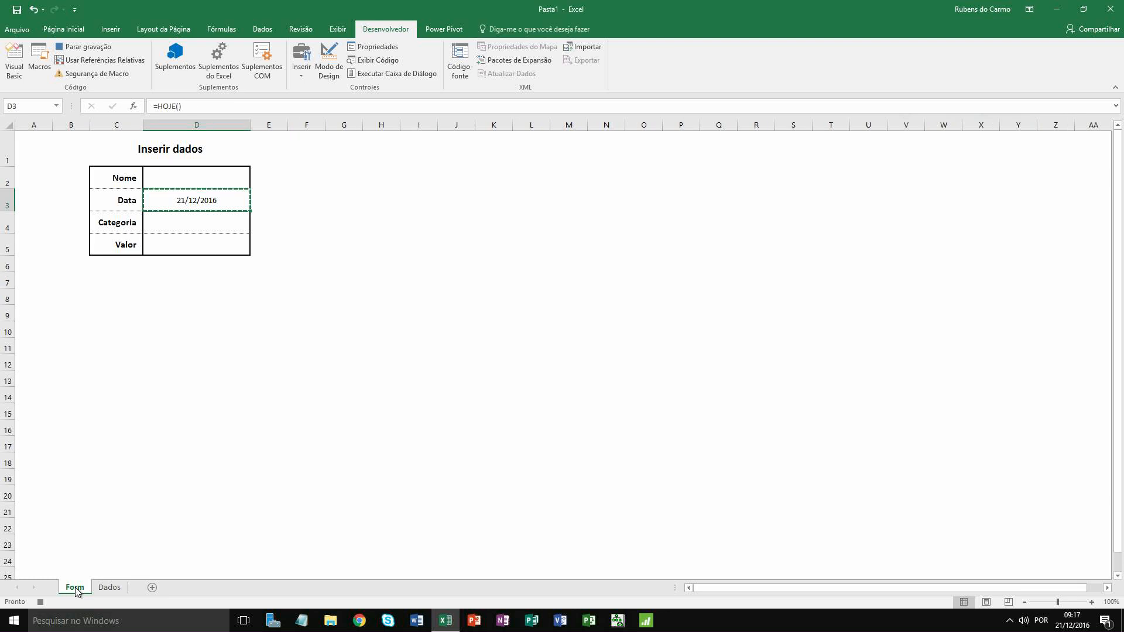
left_click(171, 227)
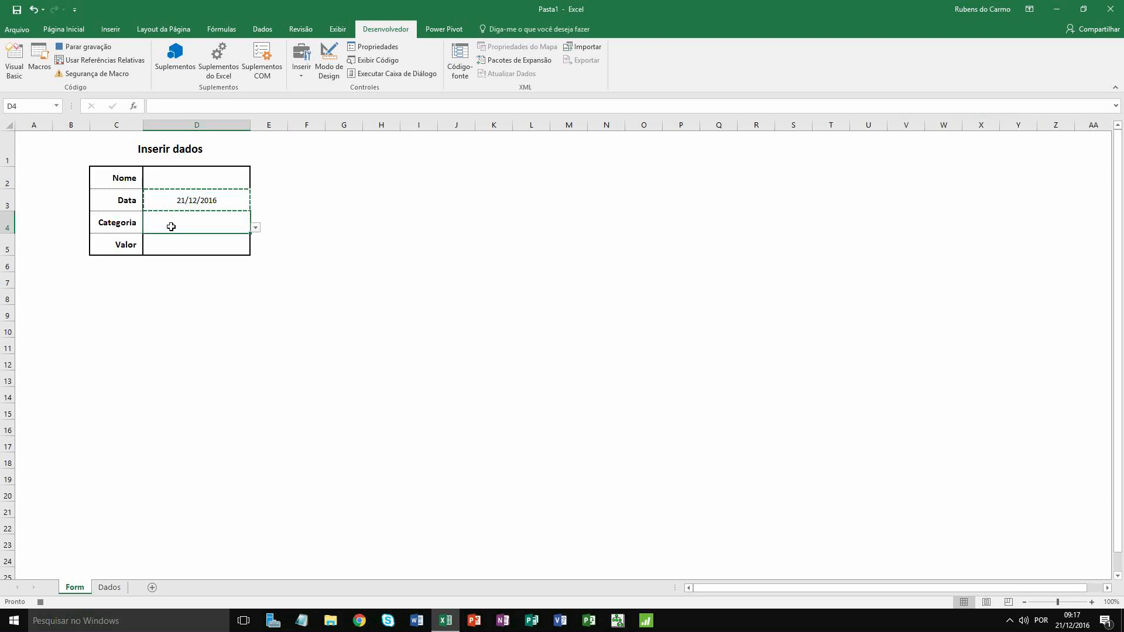
left_click(111, 588)
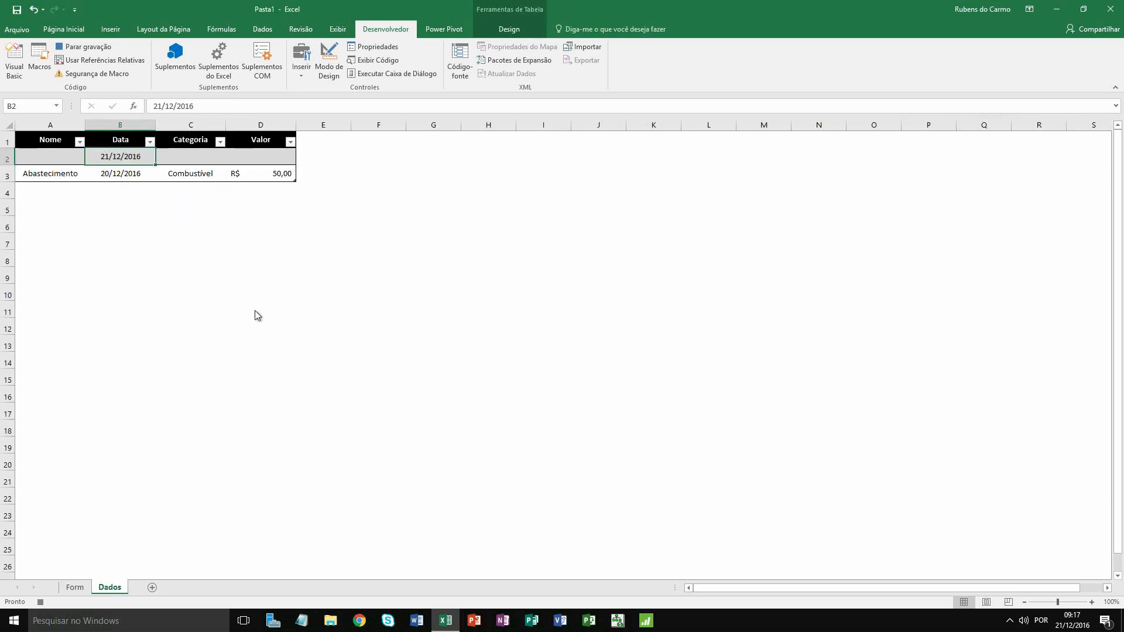
left_click(193, 158)
right_click(195, 158)
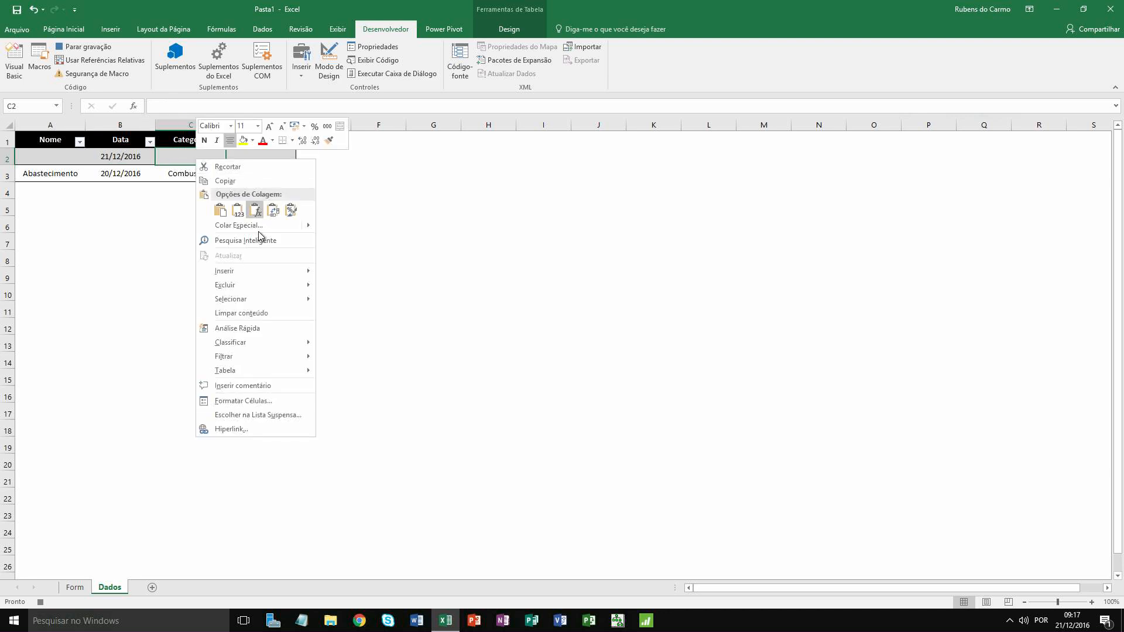
mouse_move(260, 226)
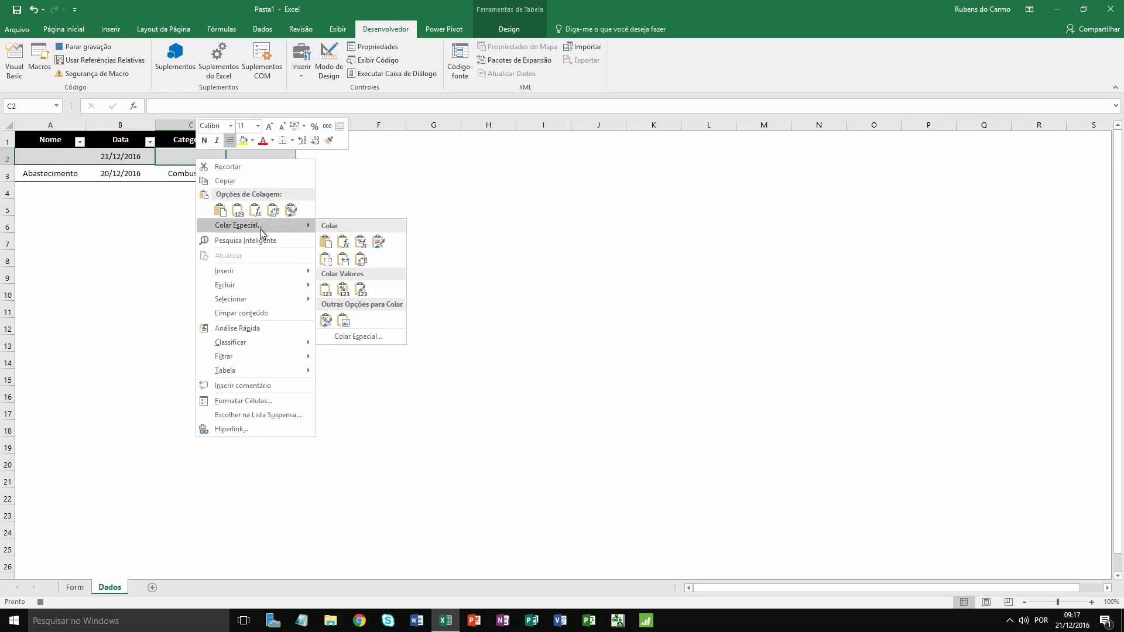
left_click(325, 290)
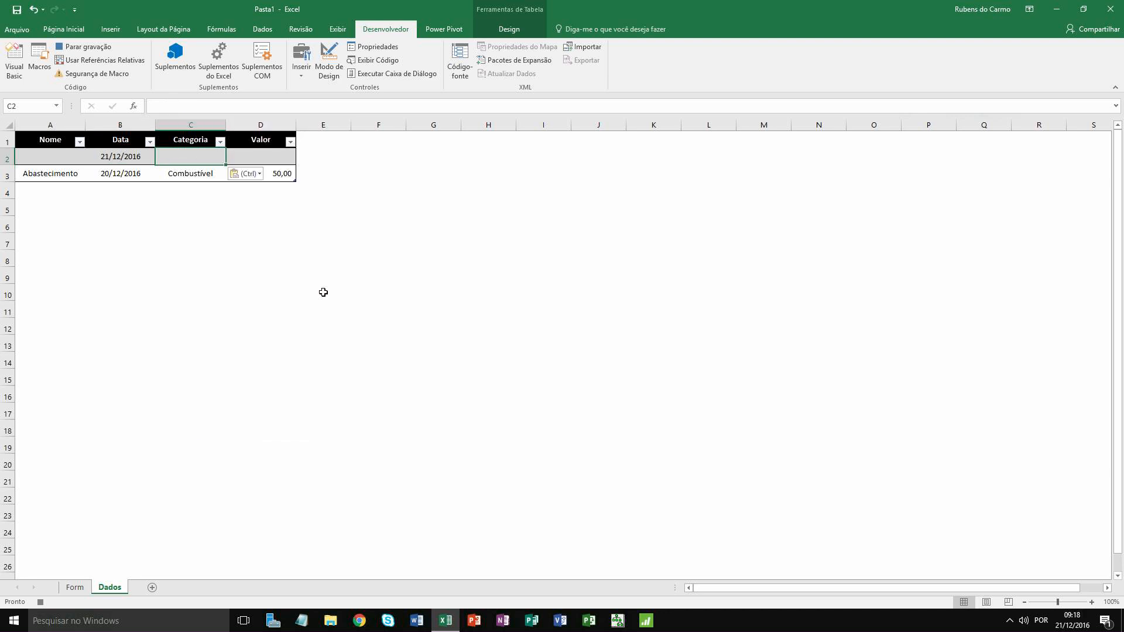
Copy the Valor field (D5) from the Form sheet and paste it as values into cell D2 of the Dados sheet.
left_click(75, 587)
left_click(185, 243)
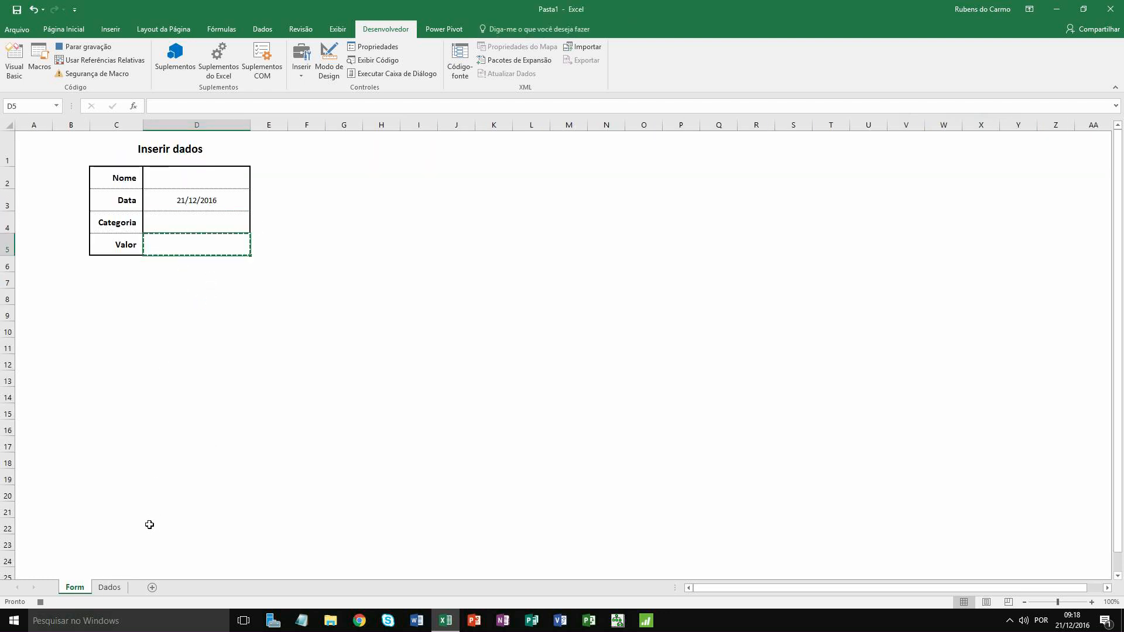
left_click(109, 587)
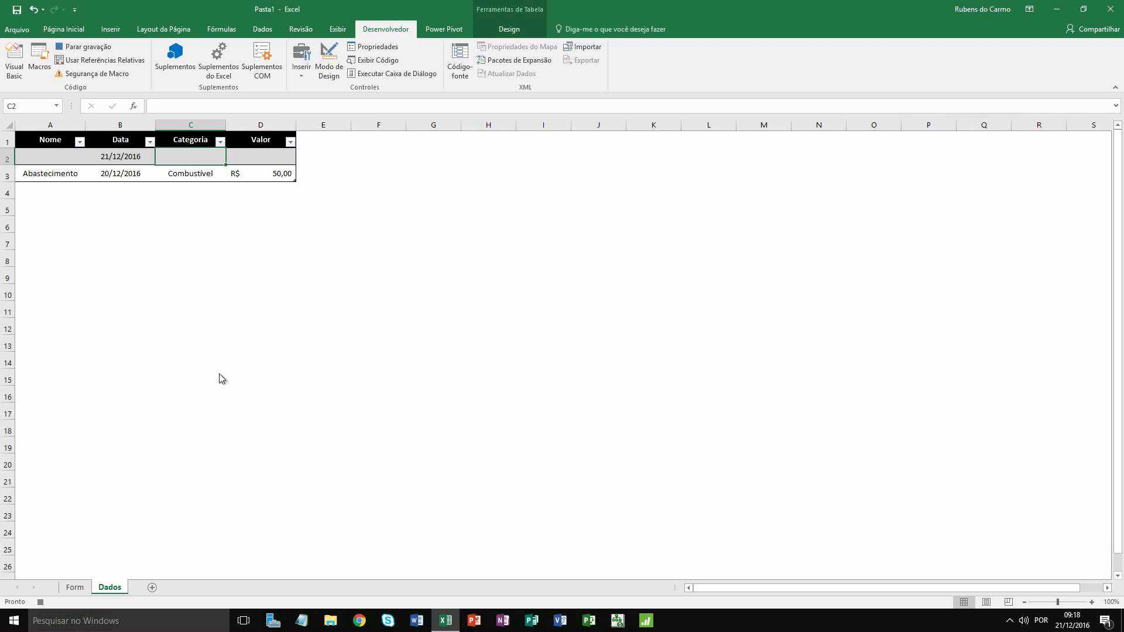
right_click(277, 158)
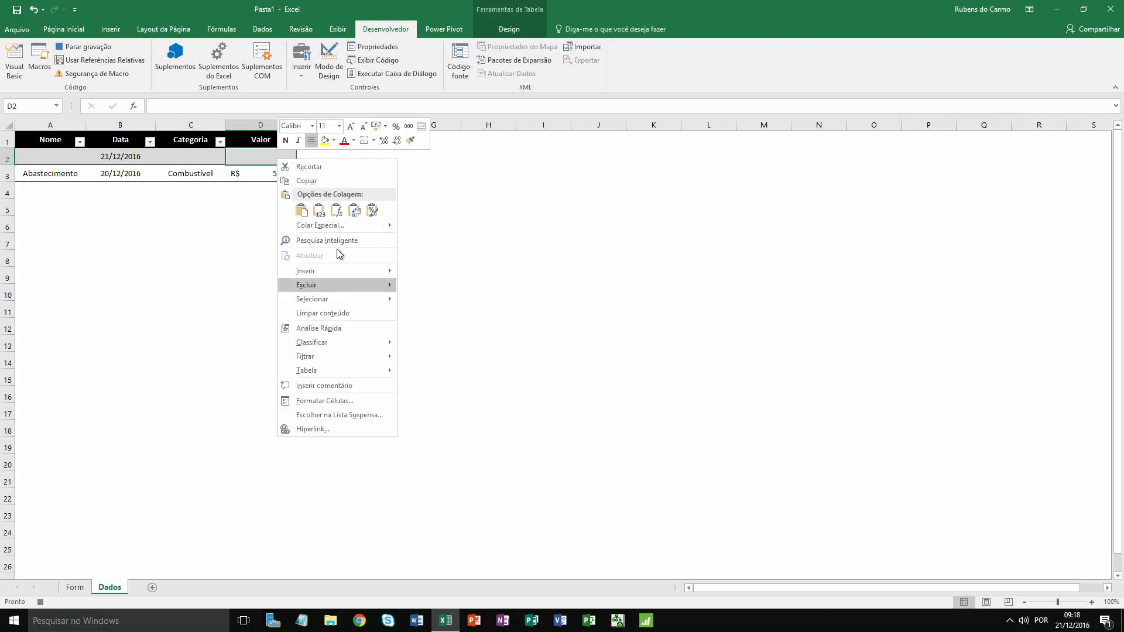
mouse_move(338, 229)
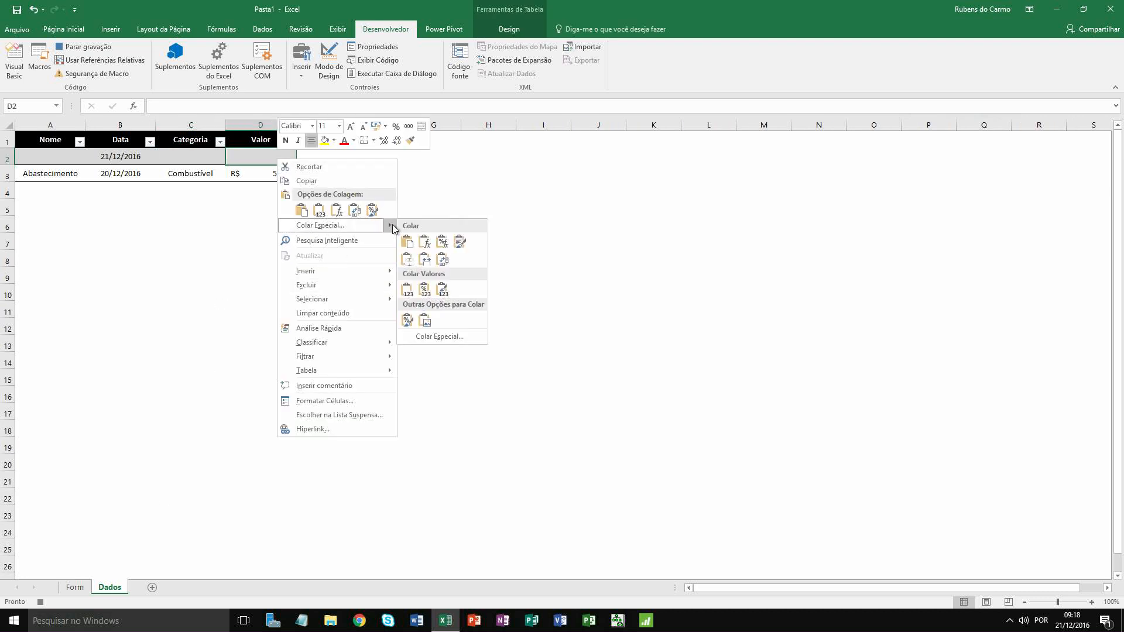
left_click(408, 291)
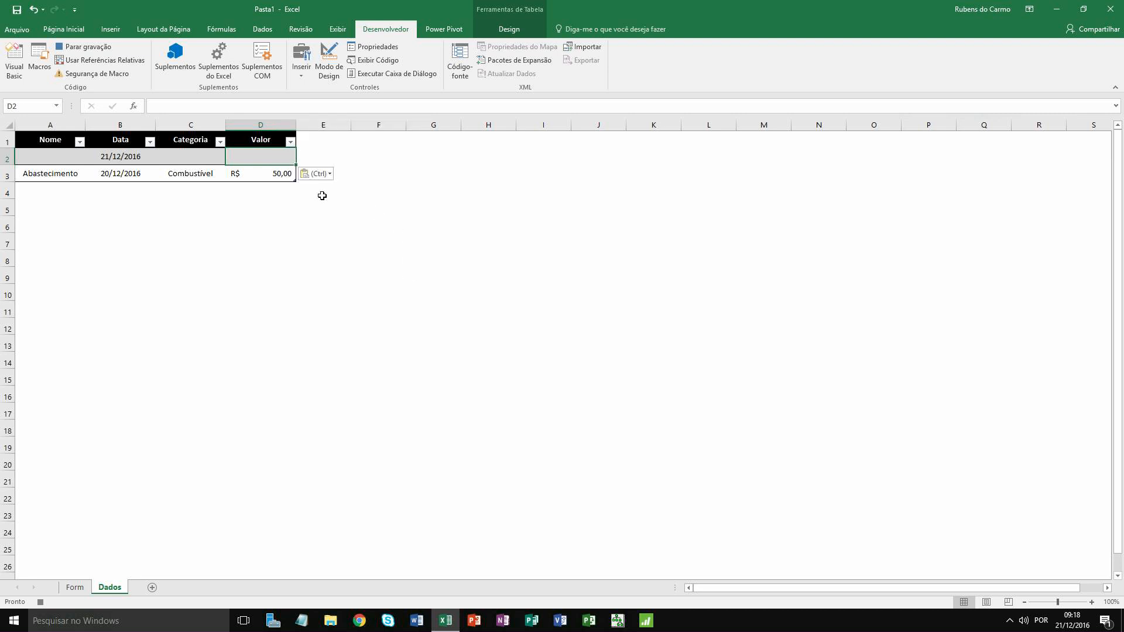
Clear the Nome, Categoria and Valor fields on the Form sheet and stop recording the macro.
left_click(75, 587)
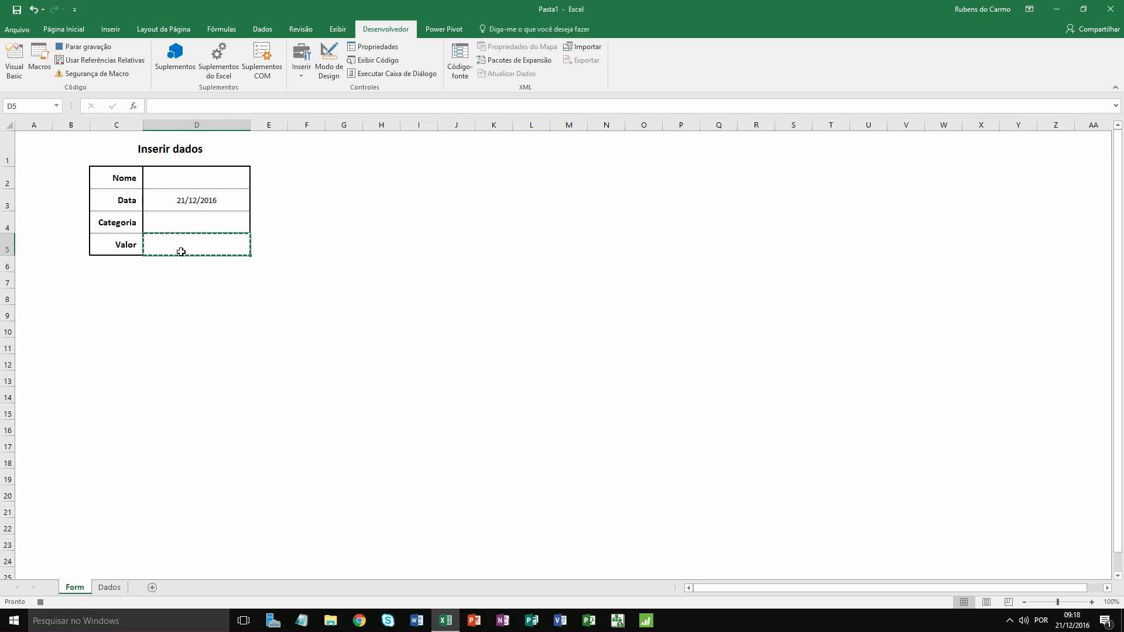
left_click(176, 179)
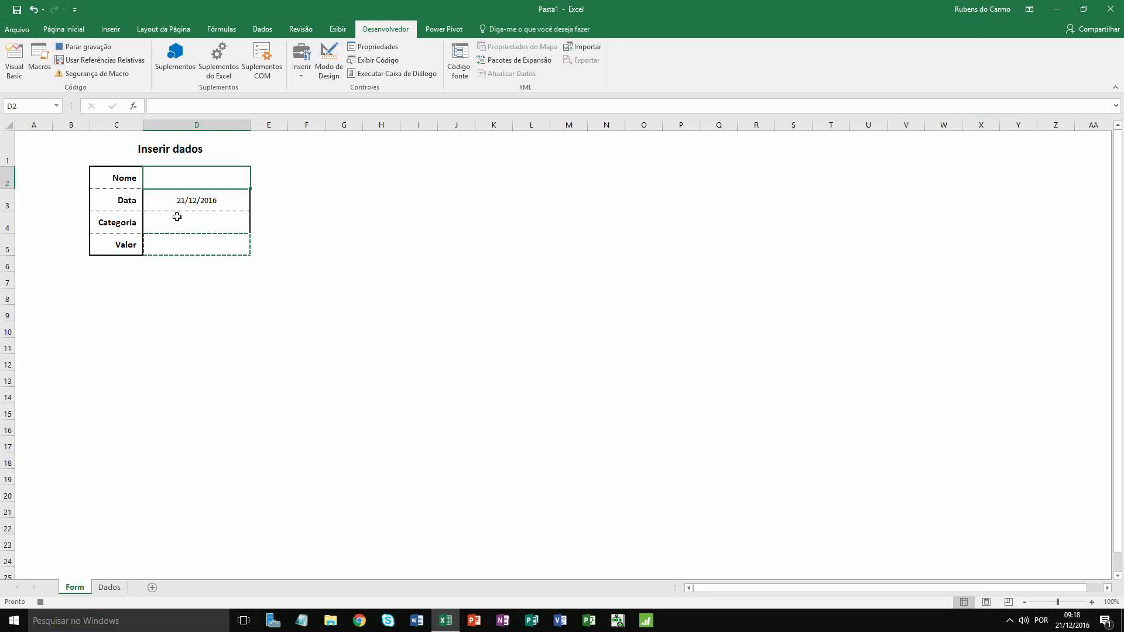
left_click(177, 217, "ctrl")
left_click(195, 252, "ctrl")
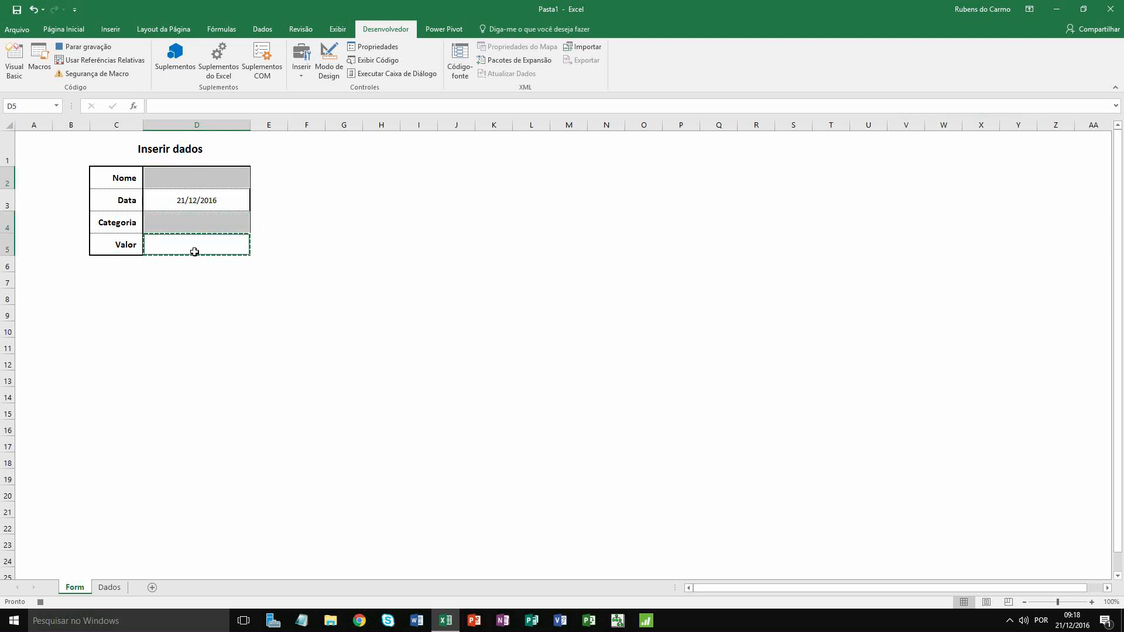
key("Delete")
left_click(196, 295)
left_click(84, 46)
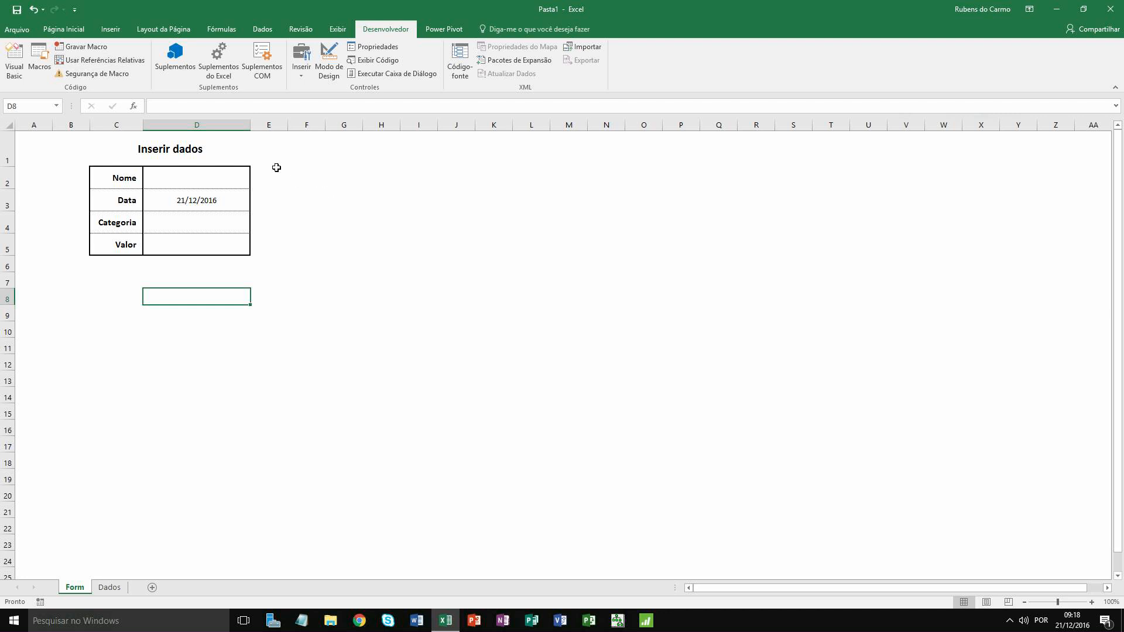
Check the recorded macro in the workbook's macro list without running it.
left_click(39, 59)
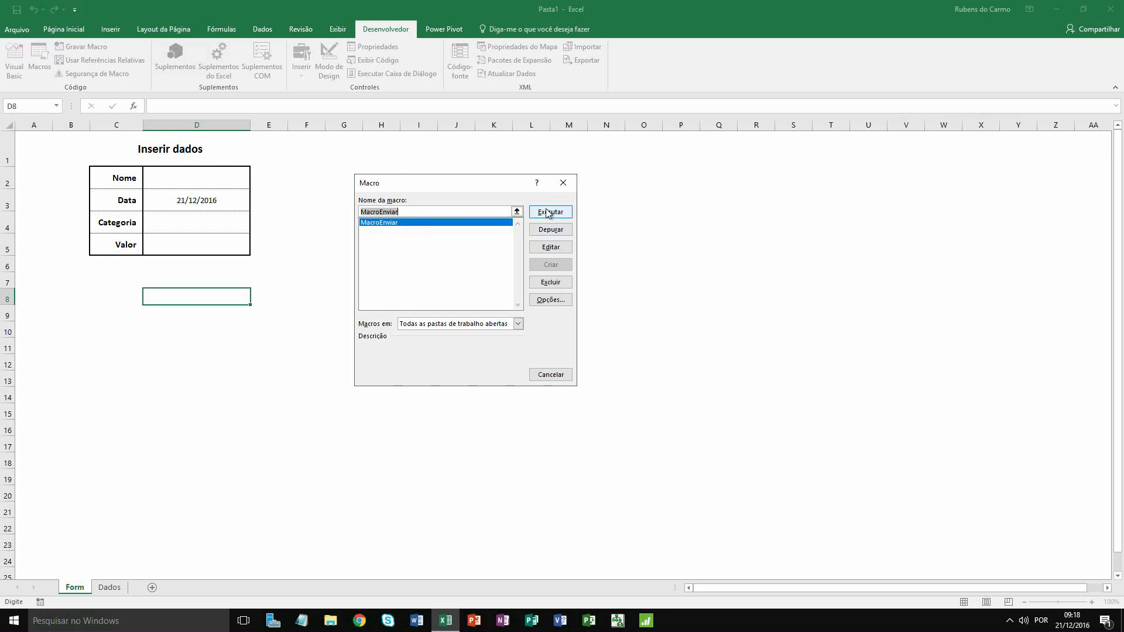
left_click(553, 378)
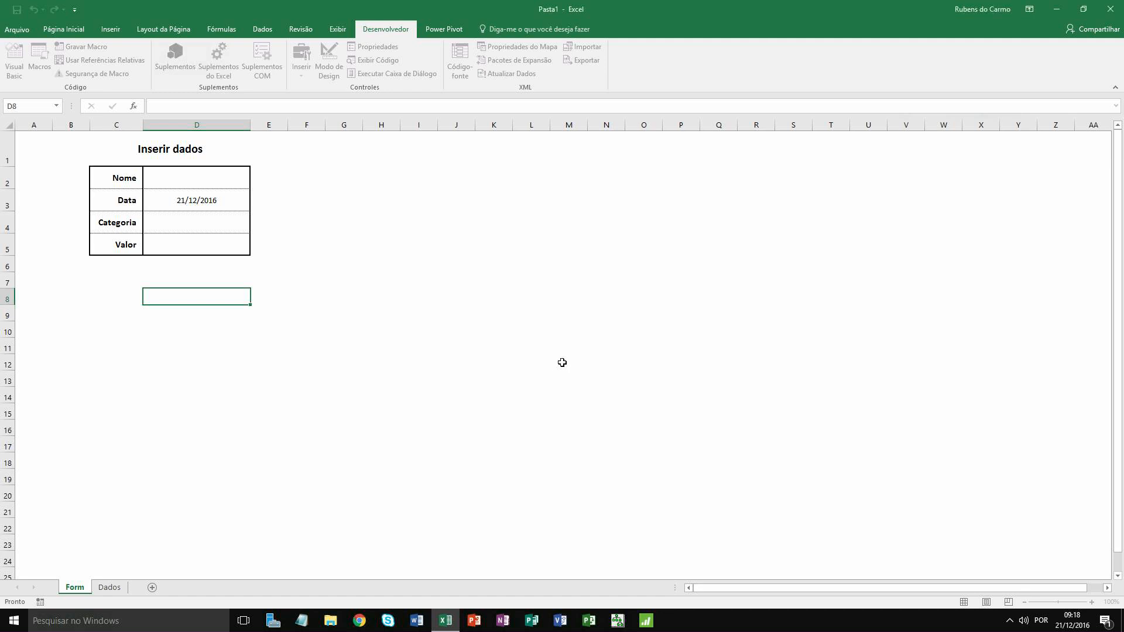
left_click(198, 264)
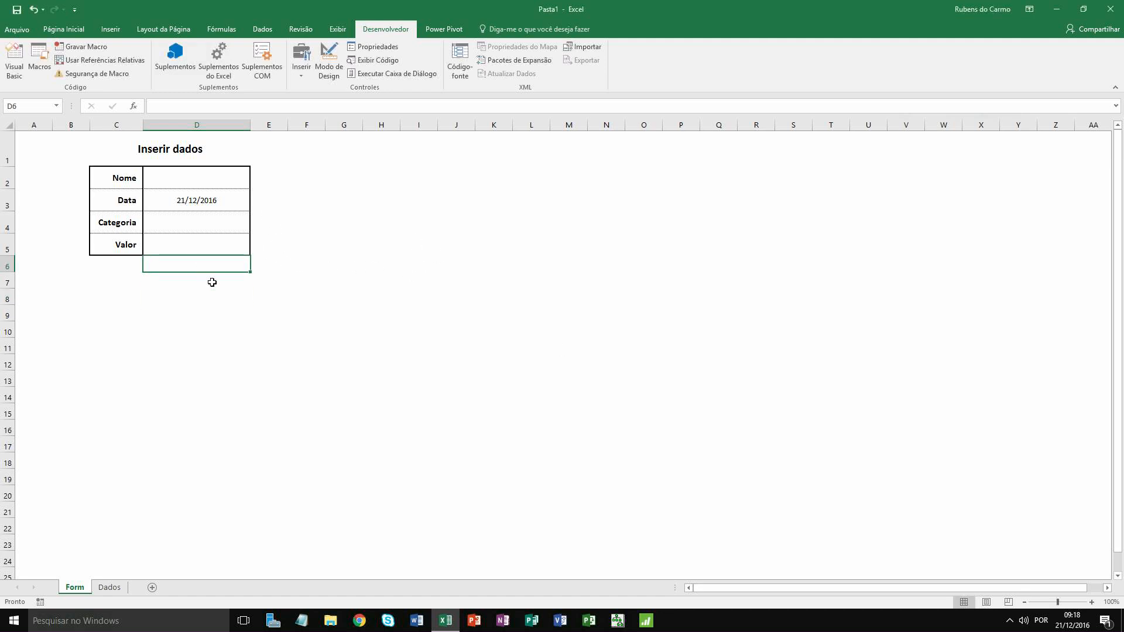
left_click(216, 286)
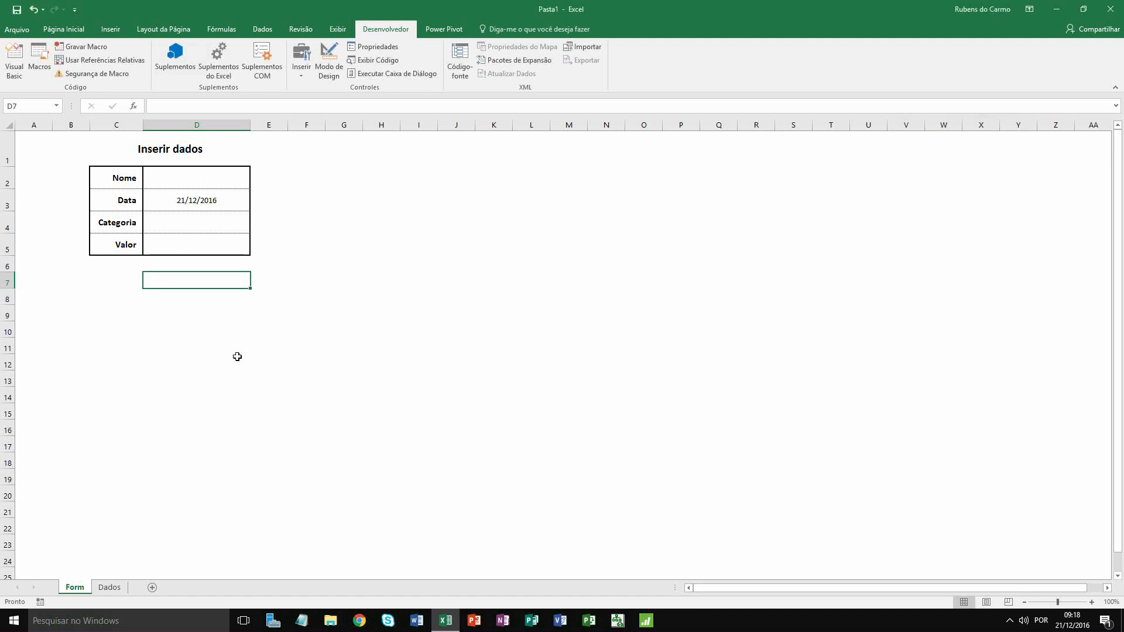
Delete row 2, which holds only a date, from the Dados sheet and return to the Form sheet.
left_click(110, 587)
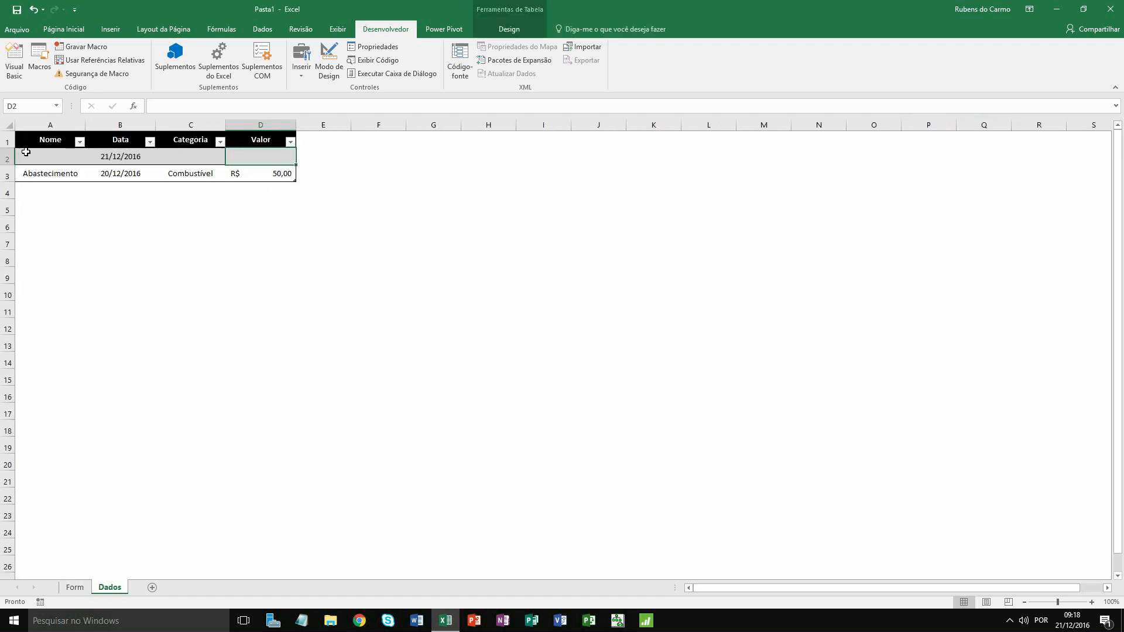
left_click(3, 158)
right_click(3, 158)
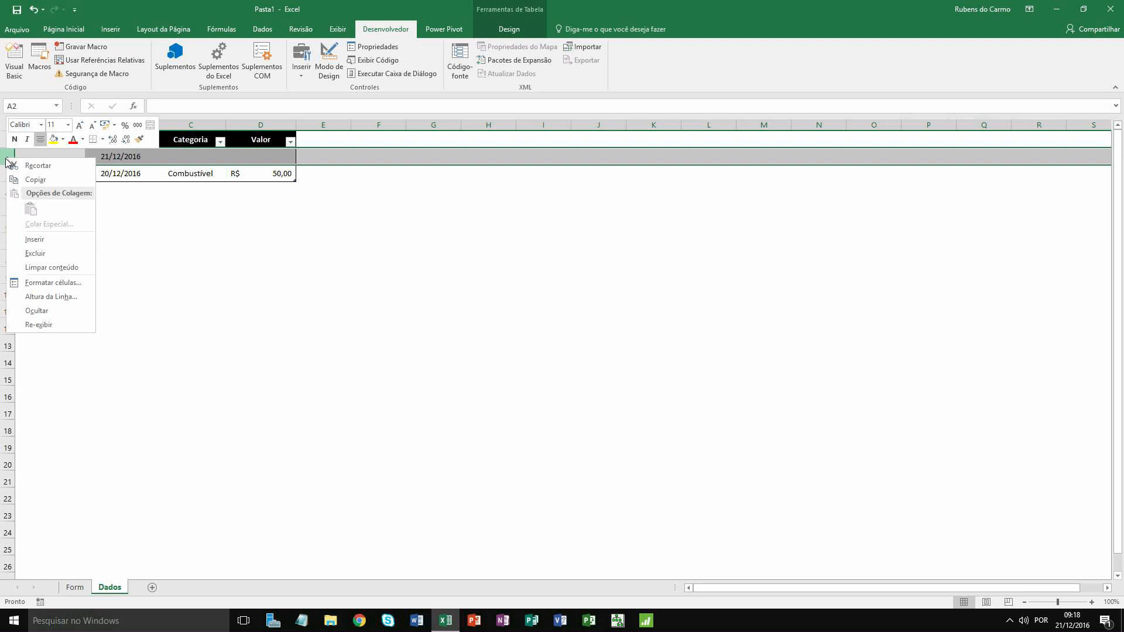
left_click(49, 253)
left_click(319, 242)
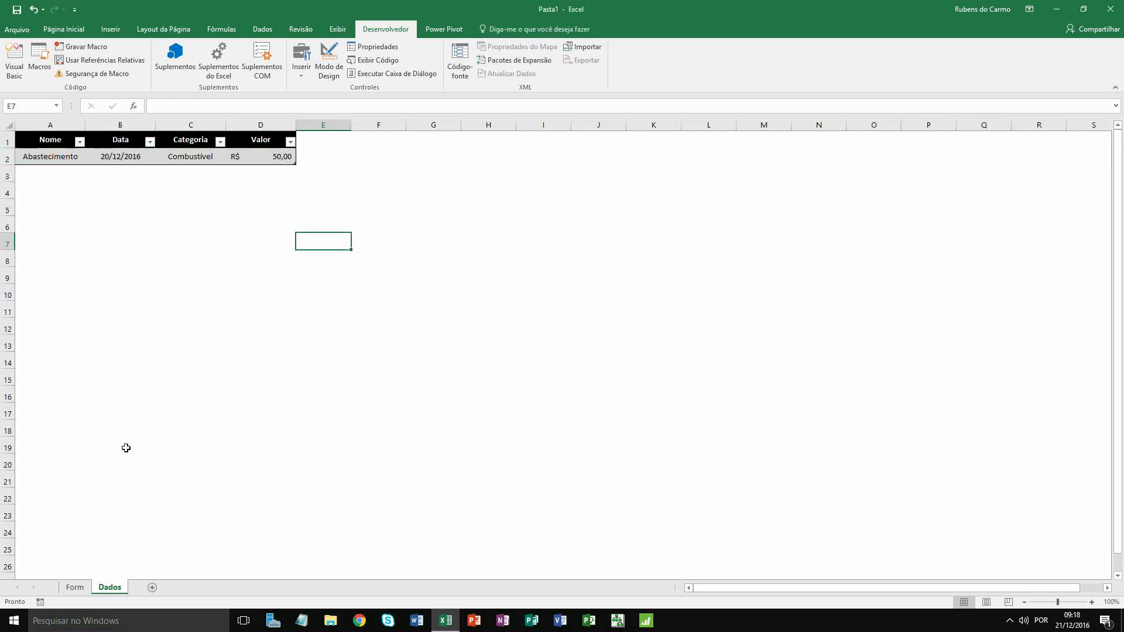
left_click(74, 587)
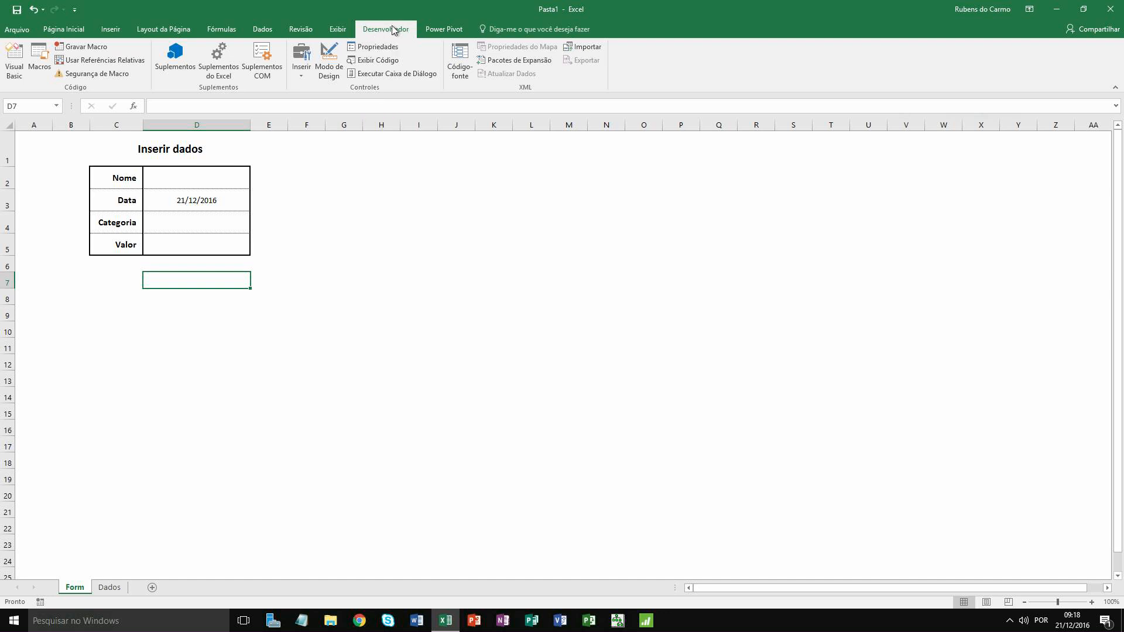
Draw a form-control button across column D just below the Valor field and assign the MacroEnviar macro to it.
left_click(301, 73)
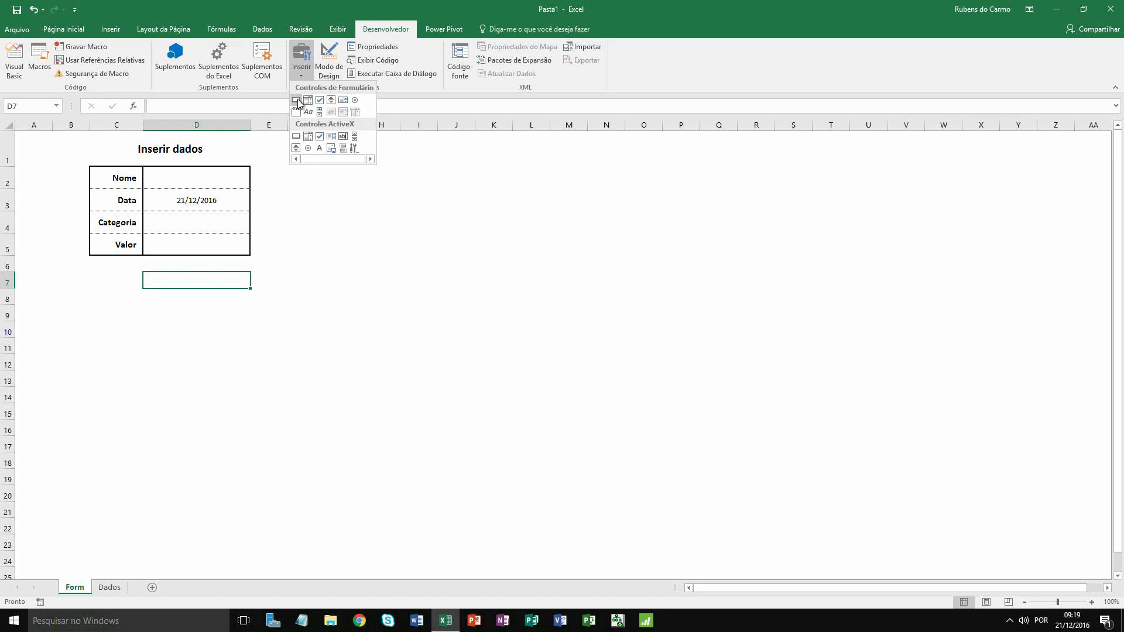
left_click(296, 100)
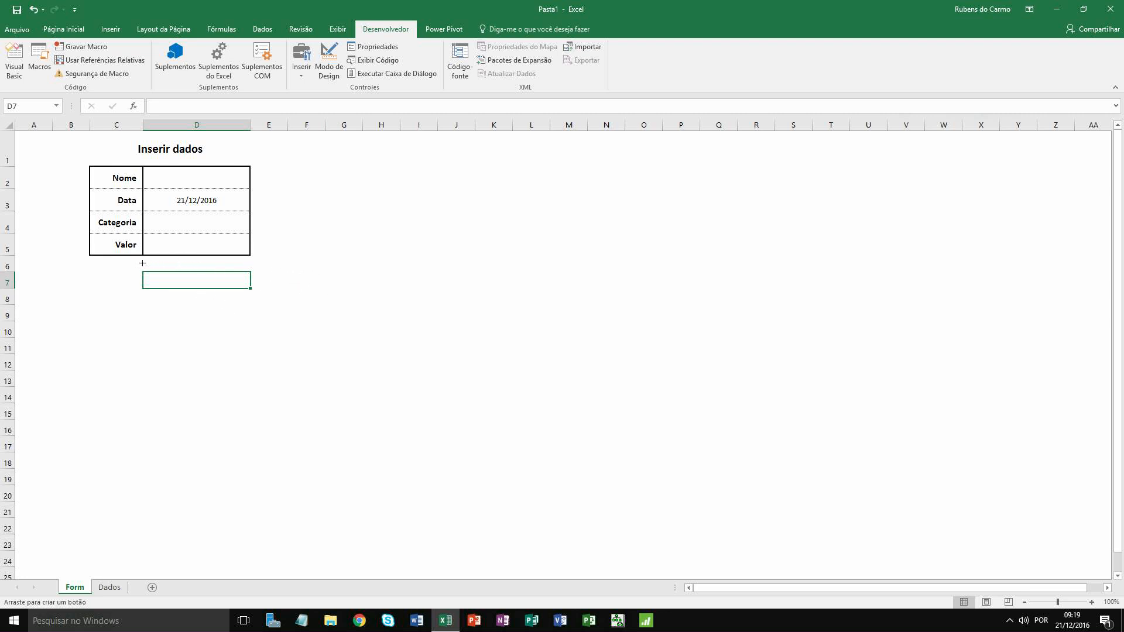
left_click_drag(142, 262, 249, 280)
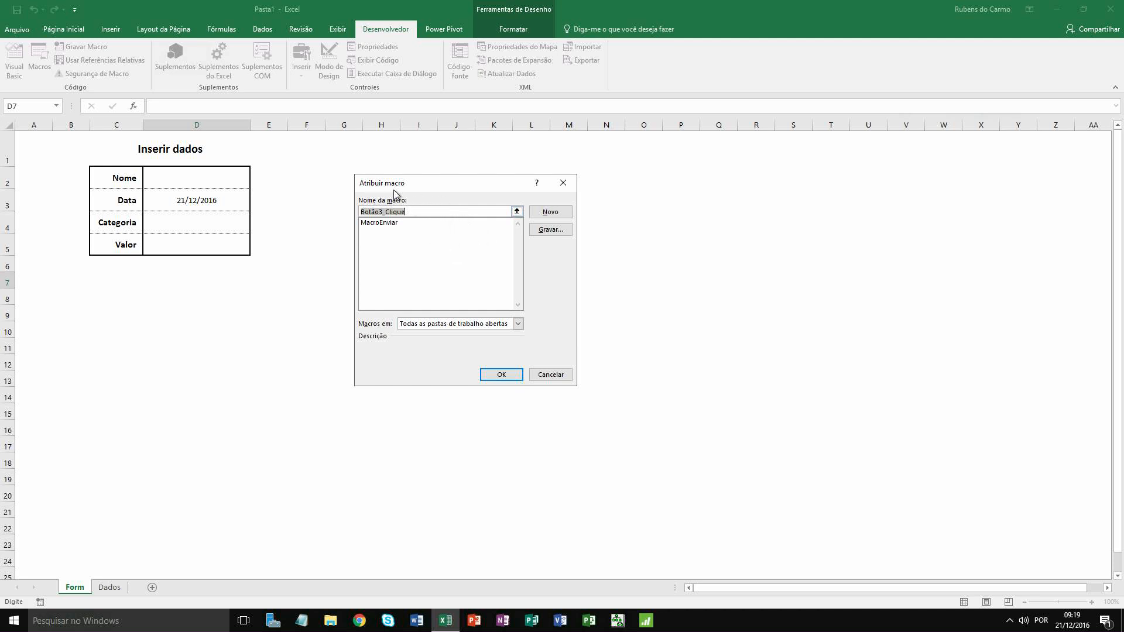
left_click(390, 226)
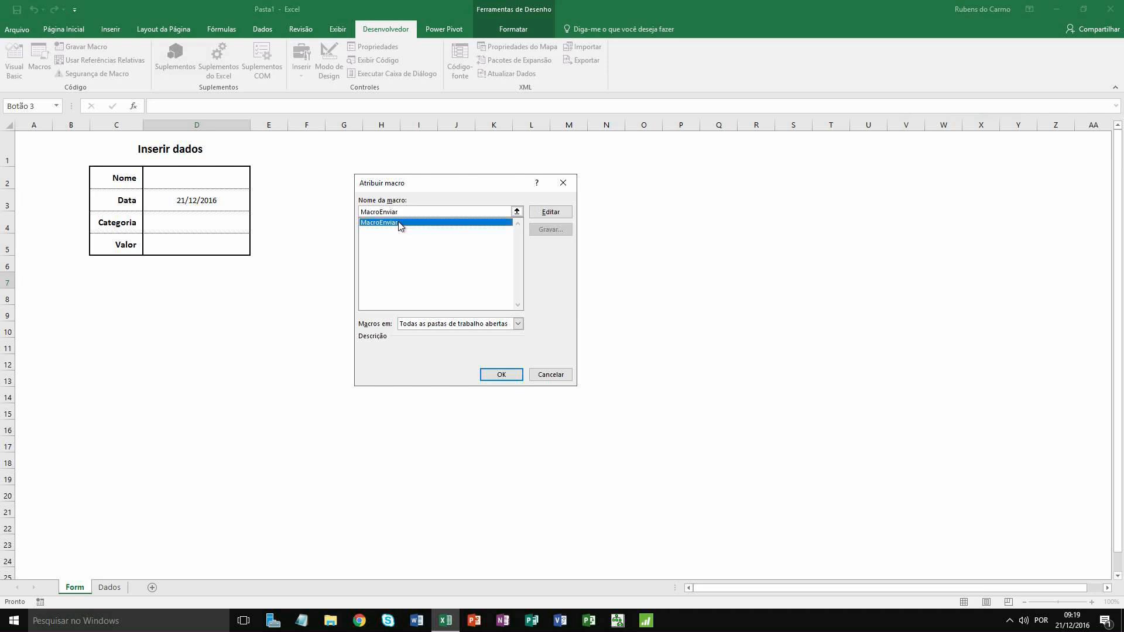
left_click(500, 376)
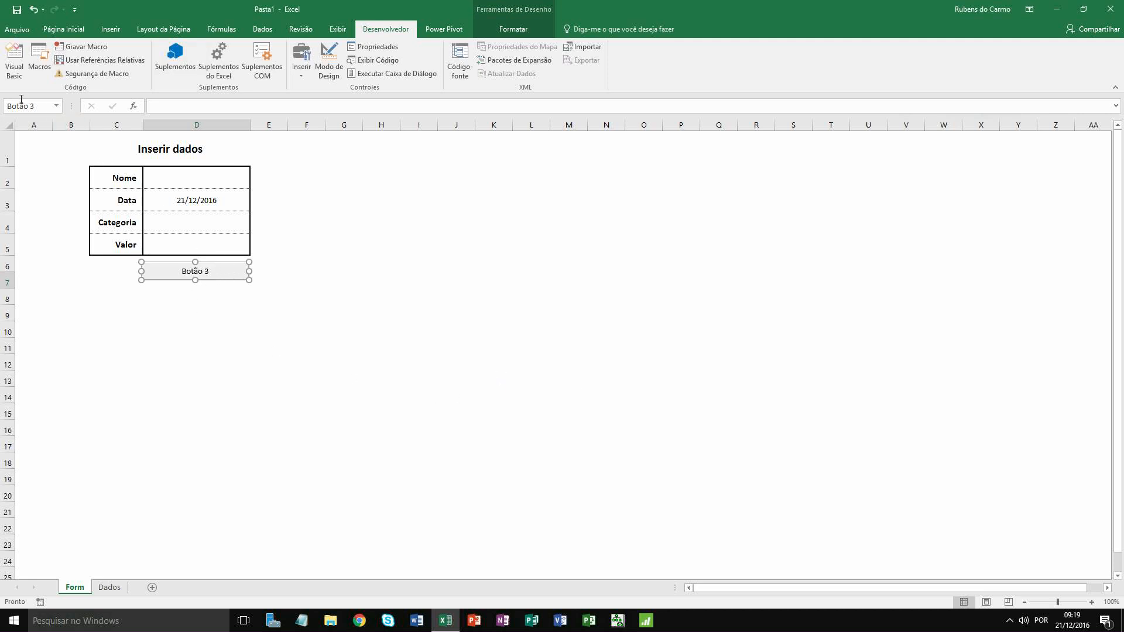
Change the new button's caption to Lançar and deselect the button.
left_click(39, 106)
left_click_drag(31, 106, 2, 103)
type("L")
key("Return")
left_click(196, 271)
left_click_drag(210, 272, 181, 274)
type("L")
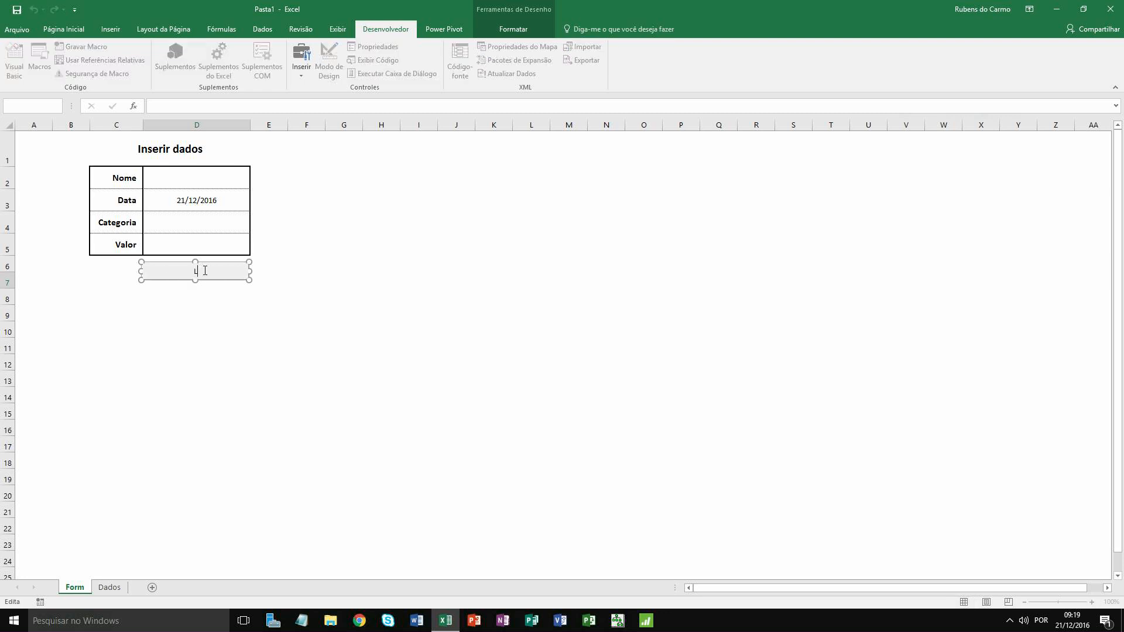
type("ançar")
key("Return")
key("BackSpace")
left_click(214, 331)
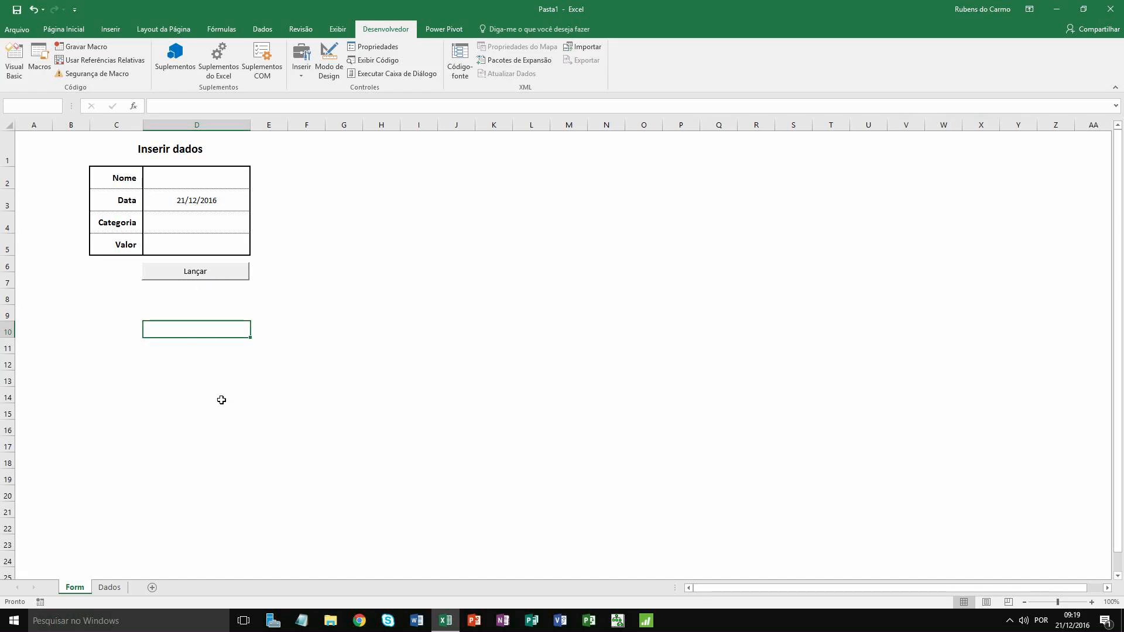
Fill the form with Nome Barzinho, Categoria Lazer and Valor 120, submit it with the Lançar button and check the Dados sheet.
left_click(204, 178)
type("B")
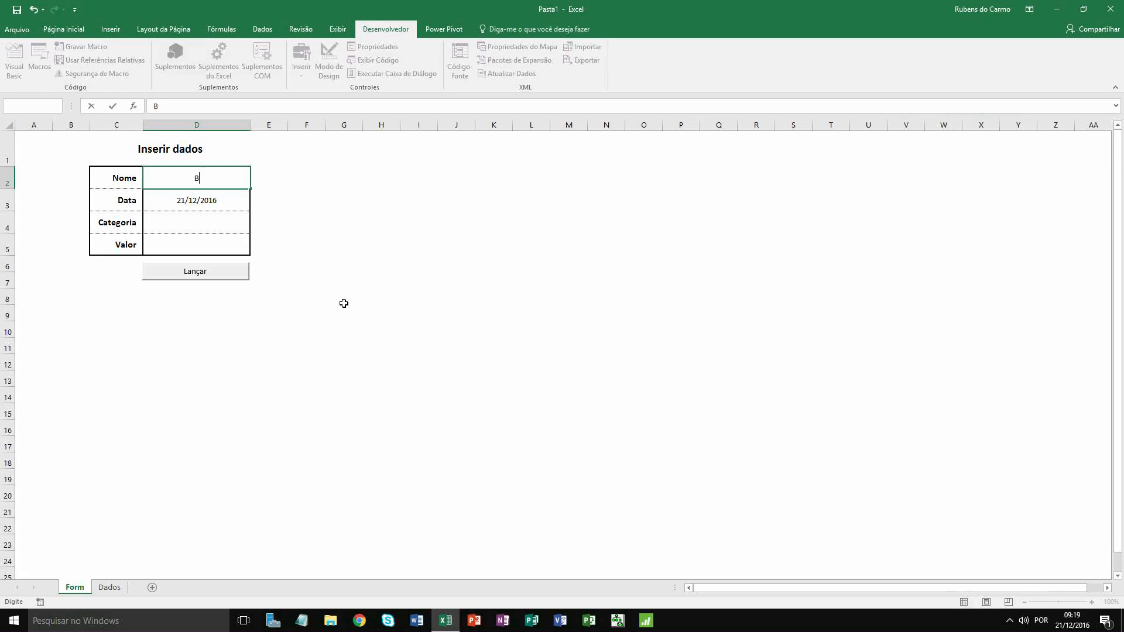
type("arzinho")
key("Return")
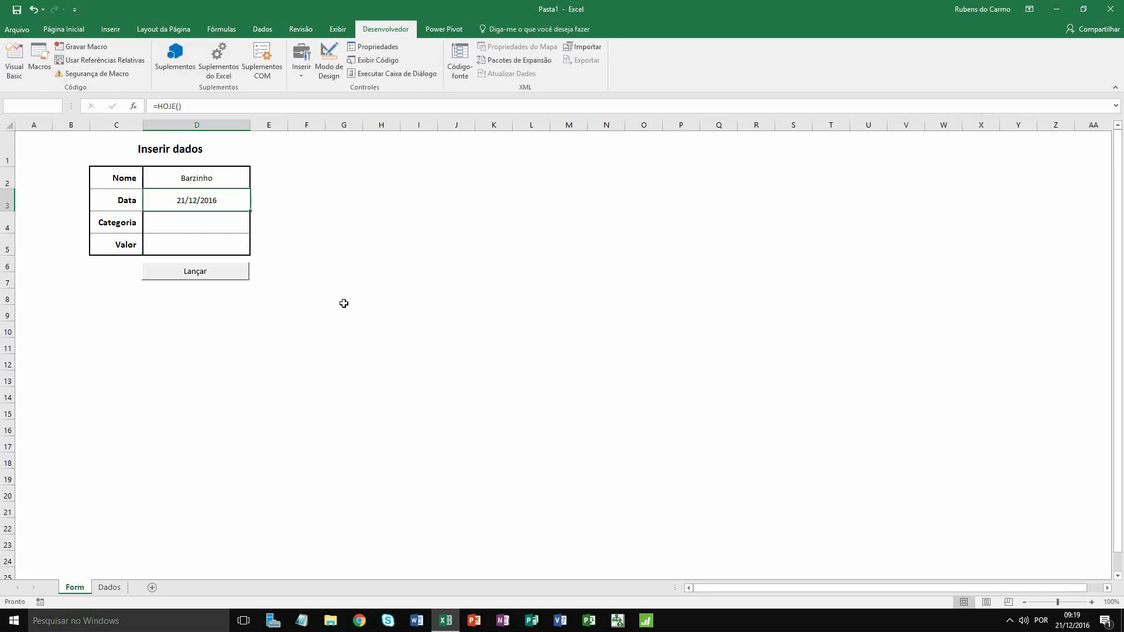
key("Return")
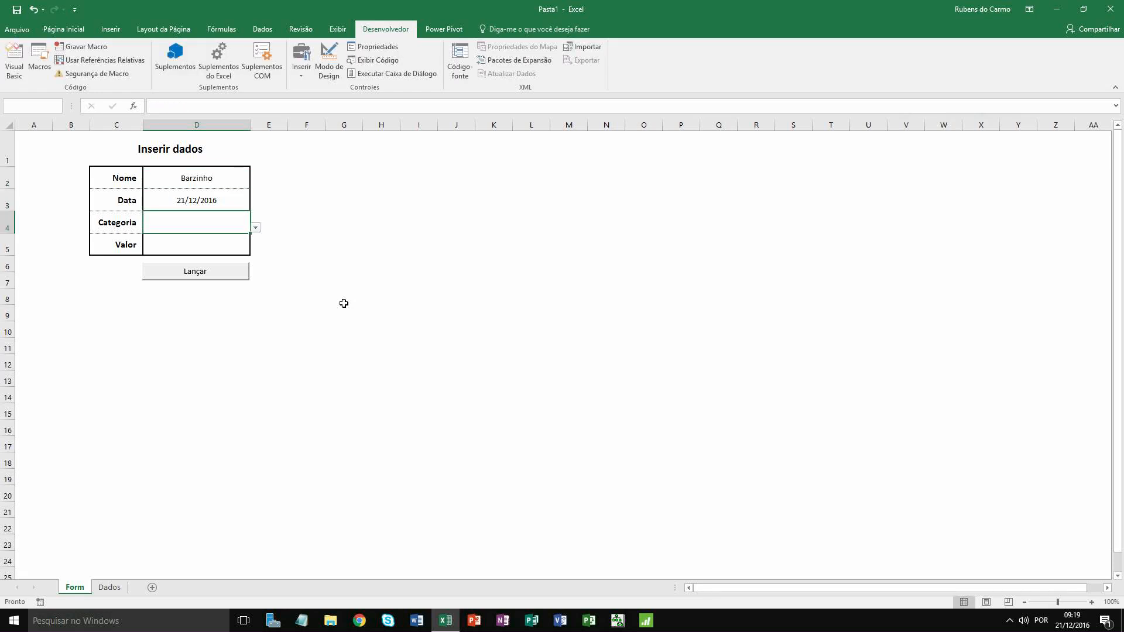
left_click(256, 231)
left_click(179, 244)
key("Return")
type("120")
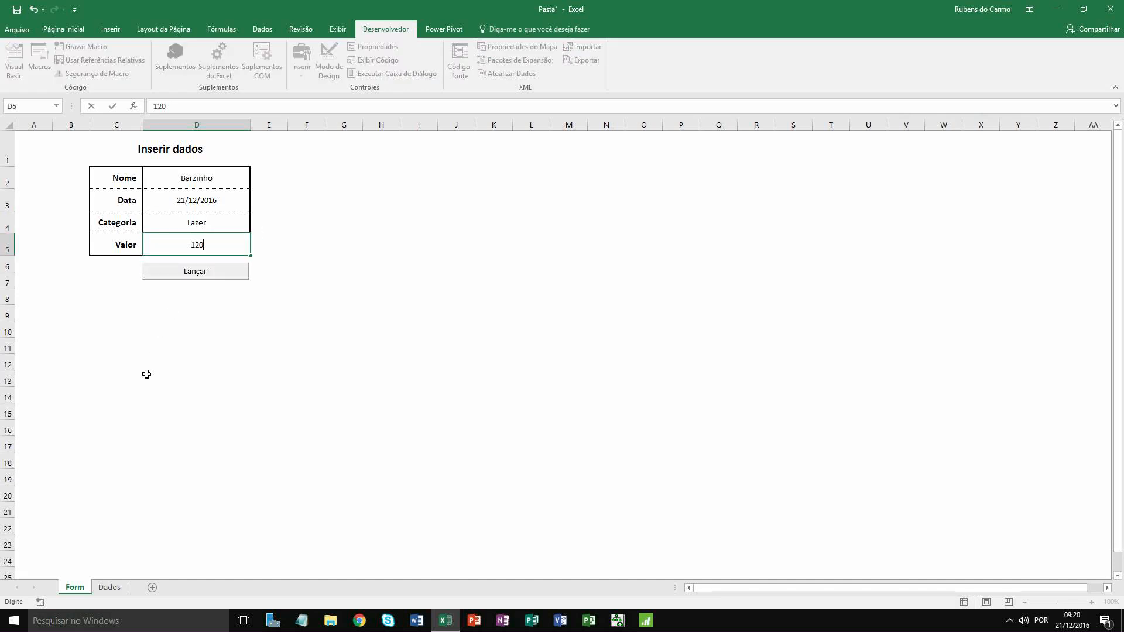
key("Return")
left_click(213, 360)
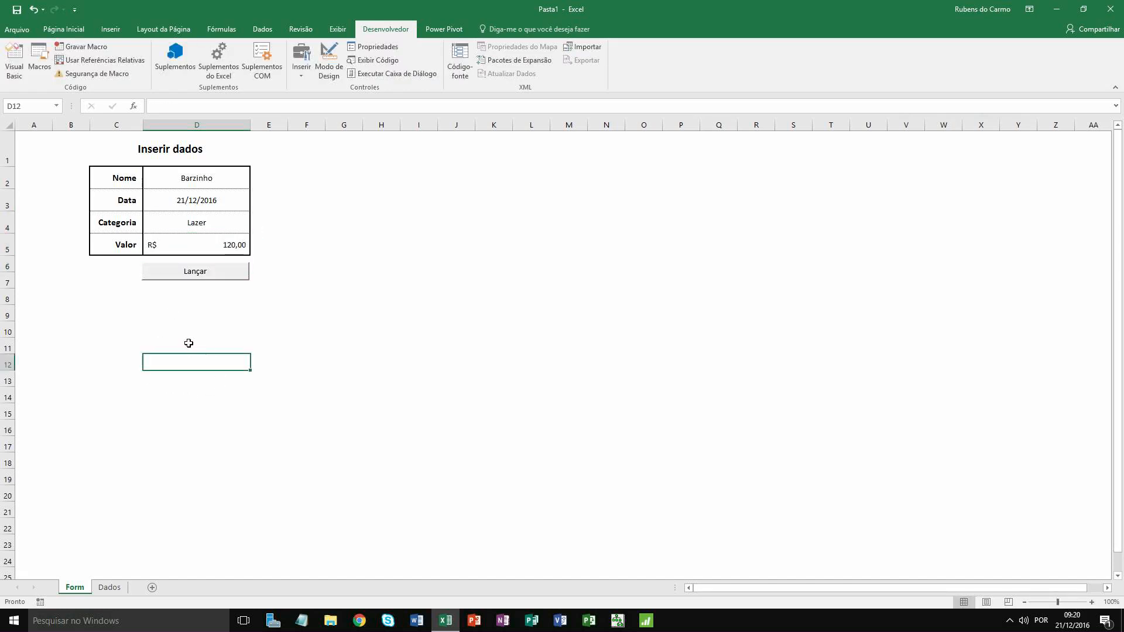
left_click(209, 272)
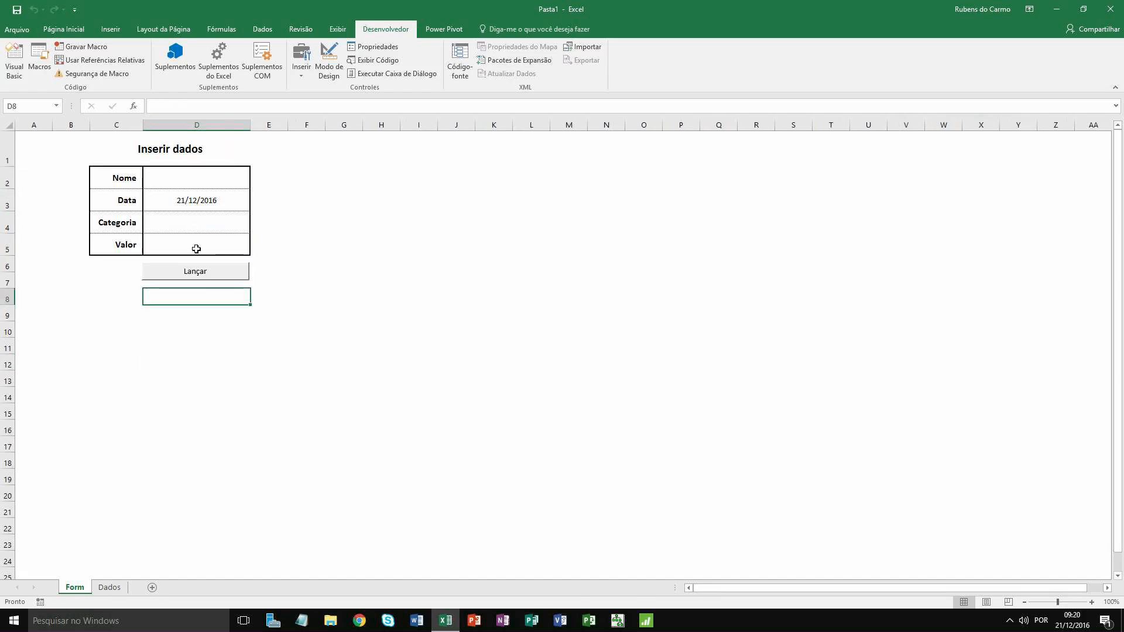
left_click(119, 592)
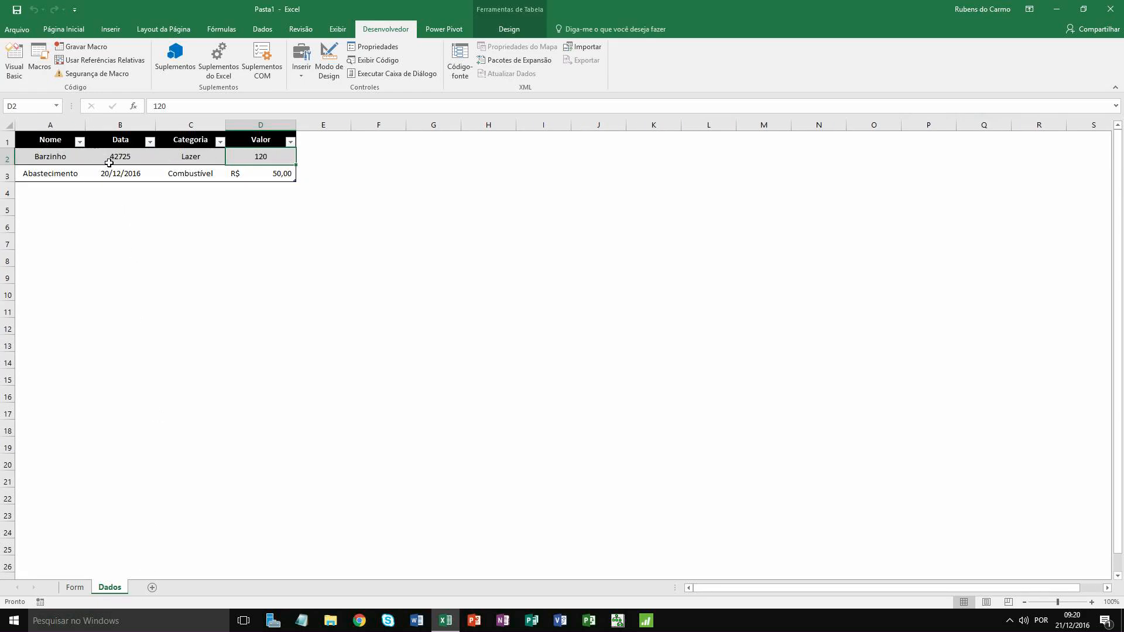
Try the long date format (Data Completa) on the Data column of the Dados sheet and autofit the column.
left_click(129, 127)
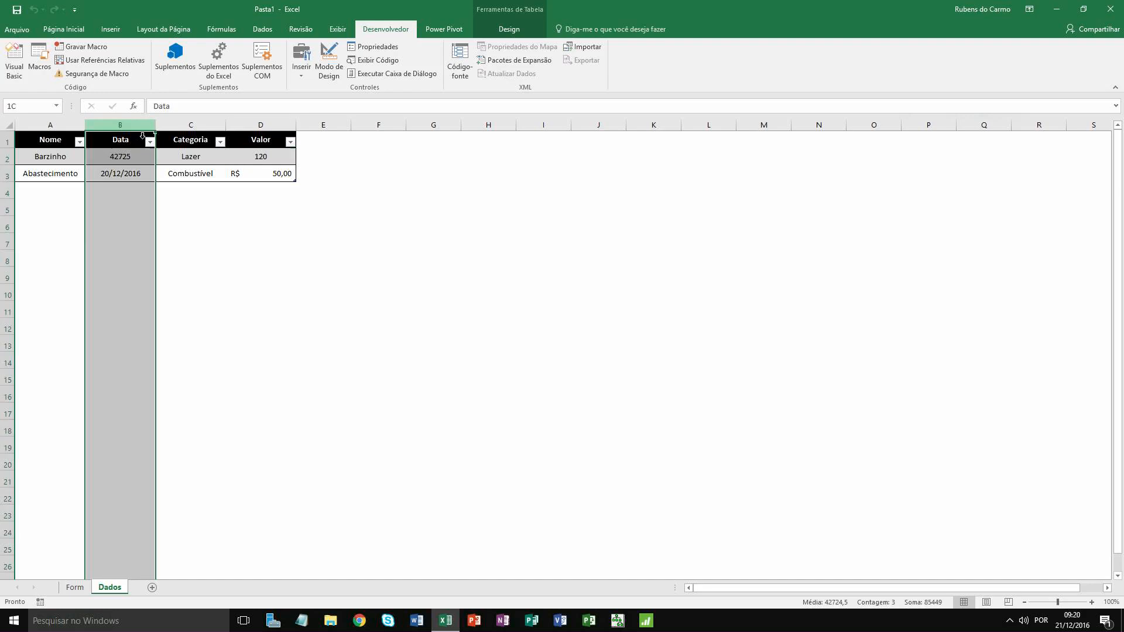
left_click(77, 29)
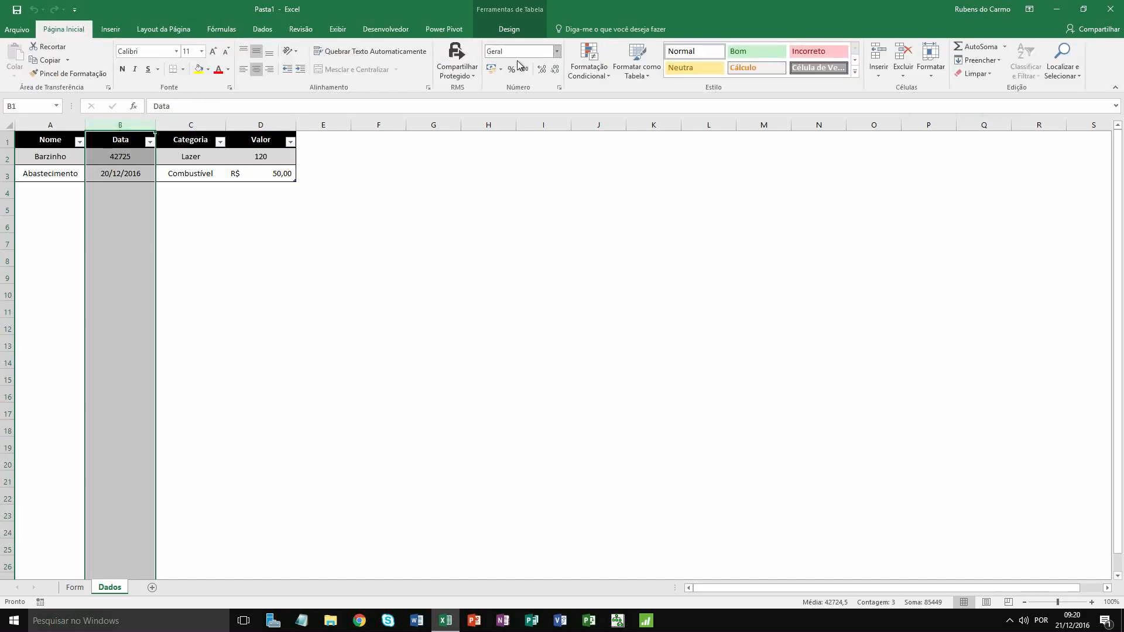
left_click(557, 53)
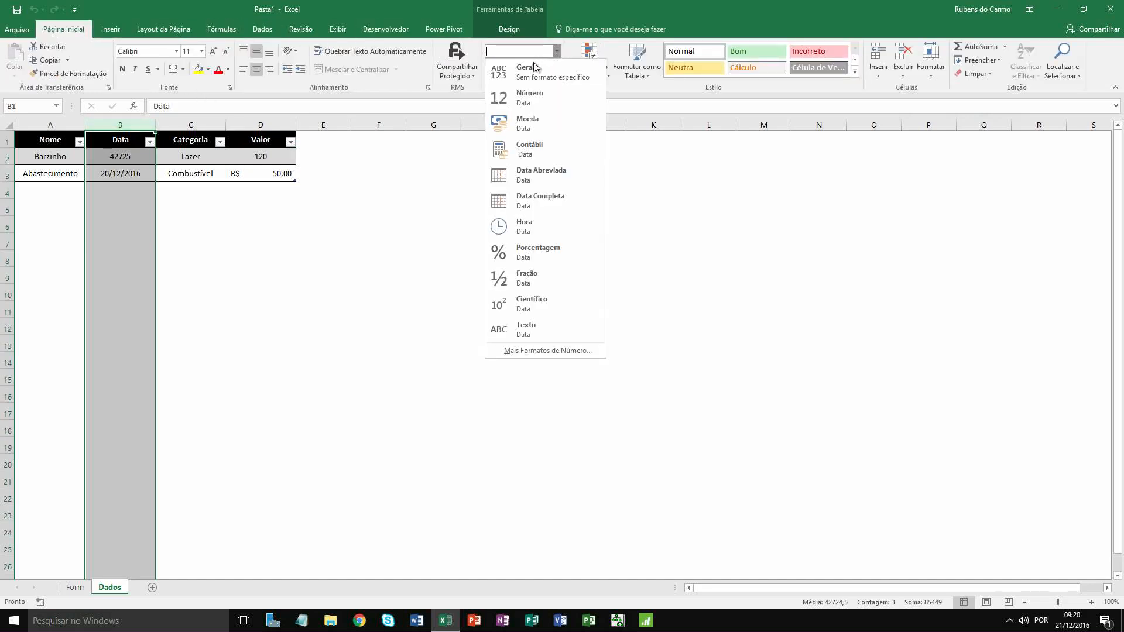
left_click(541, 201)
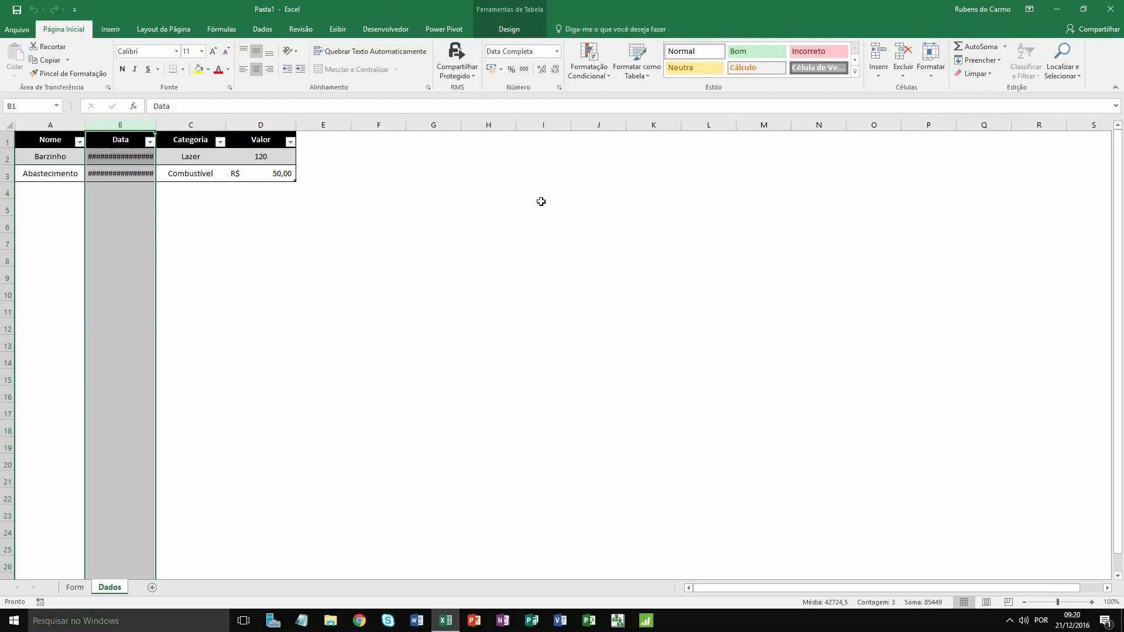
double_click(155, 124)
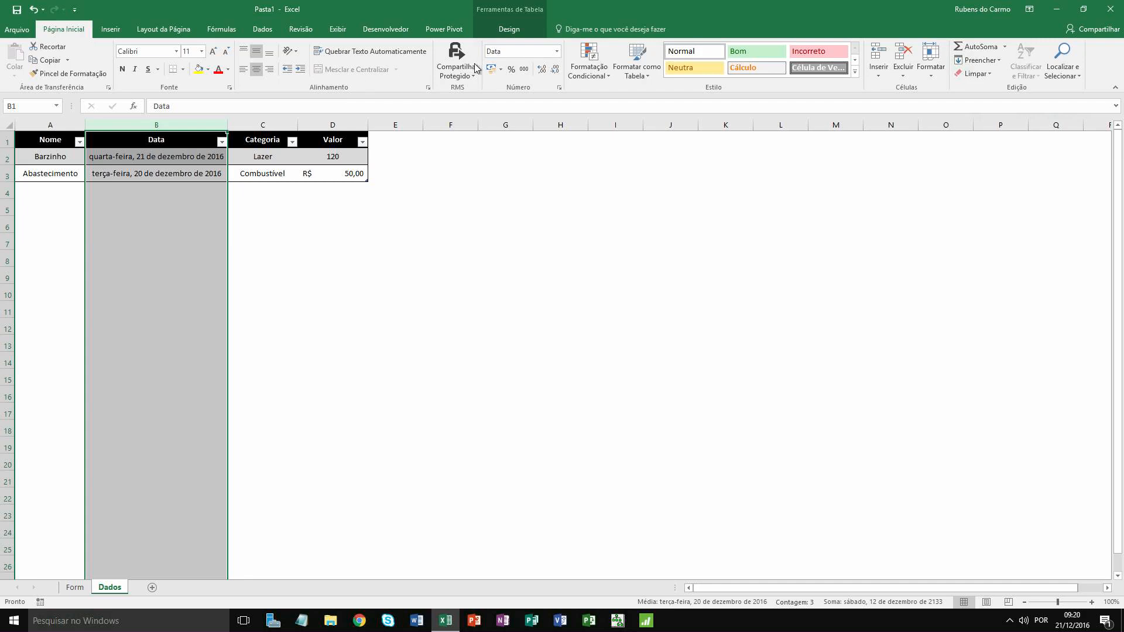
Apply the short date format (Data Abreviada) to the Data column and autofit its width.
left_click(556, 51)
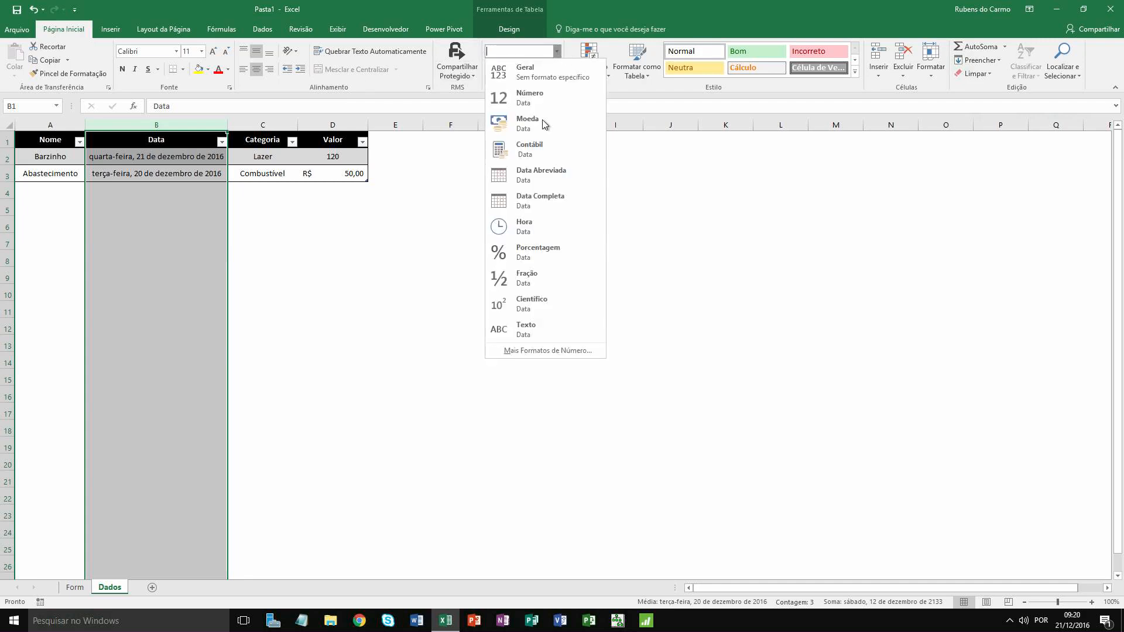
left_click(541, 174)
left_click(290, 246)
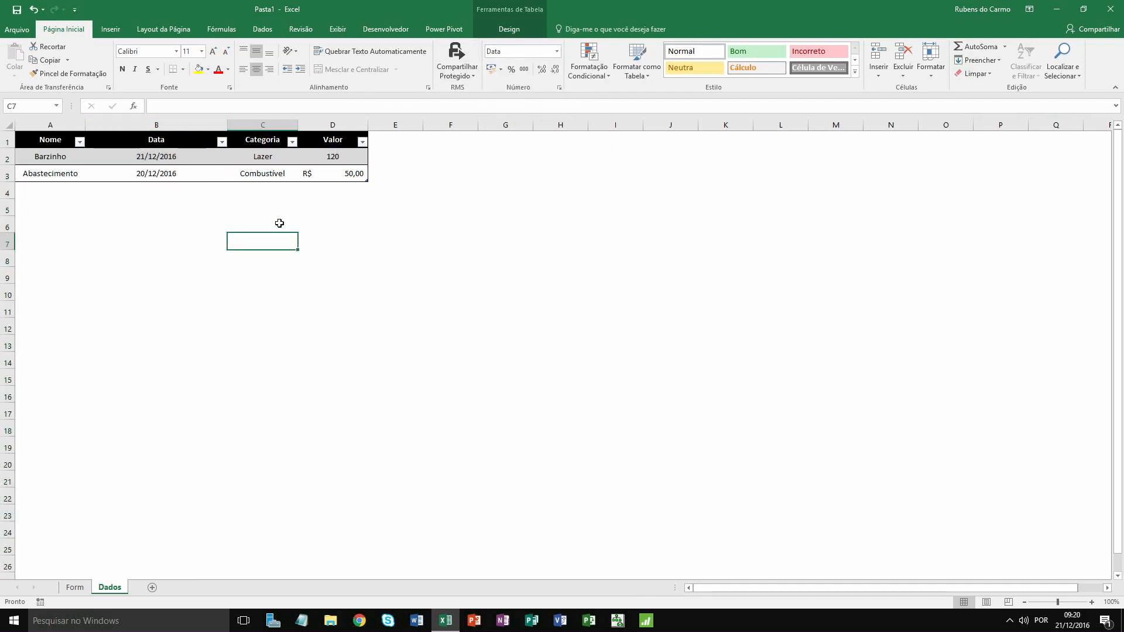
double_click(227, 124)
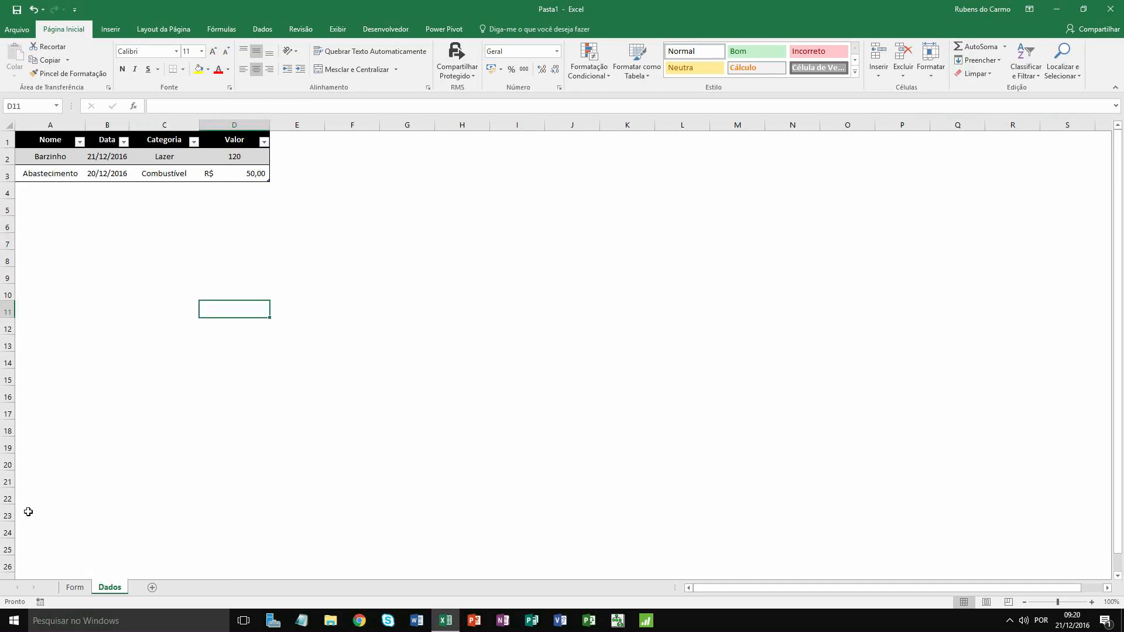
On the Form sheet, set Data to 13/12/2016 and choose Despesas do Lar as the Categoria.
left_click(74, 587)
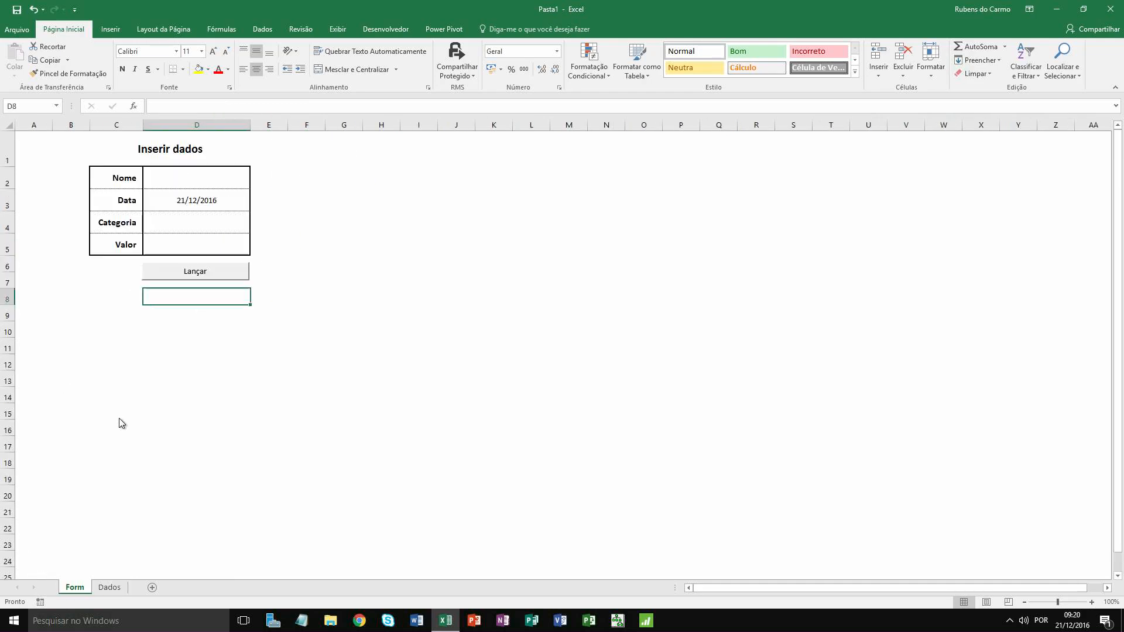
left_click(164, 202)
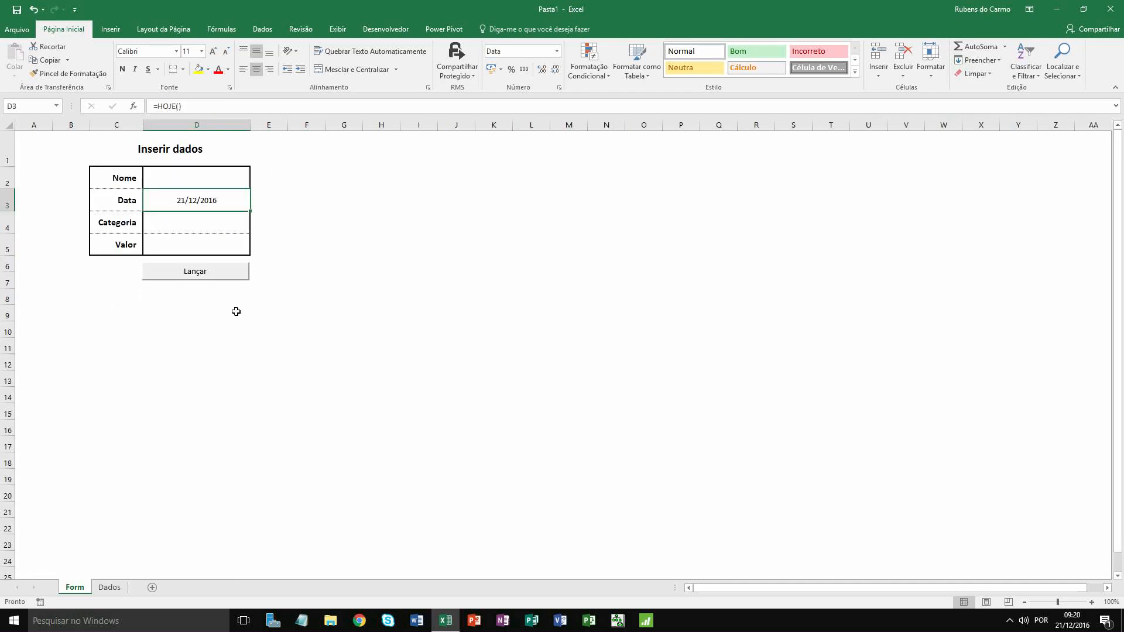
type("13/")
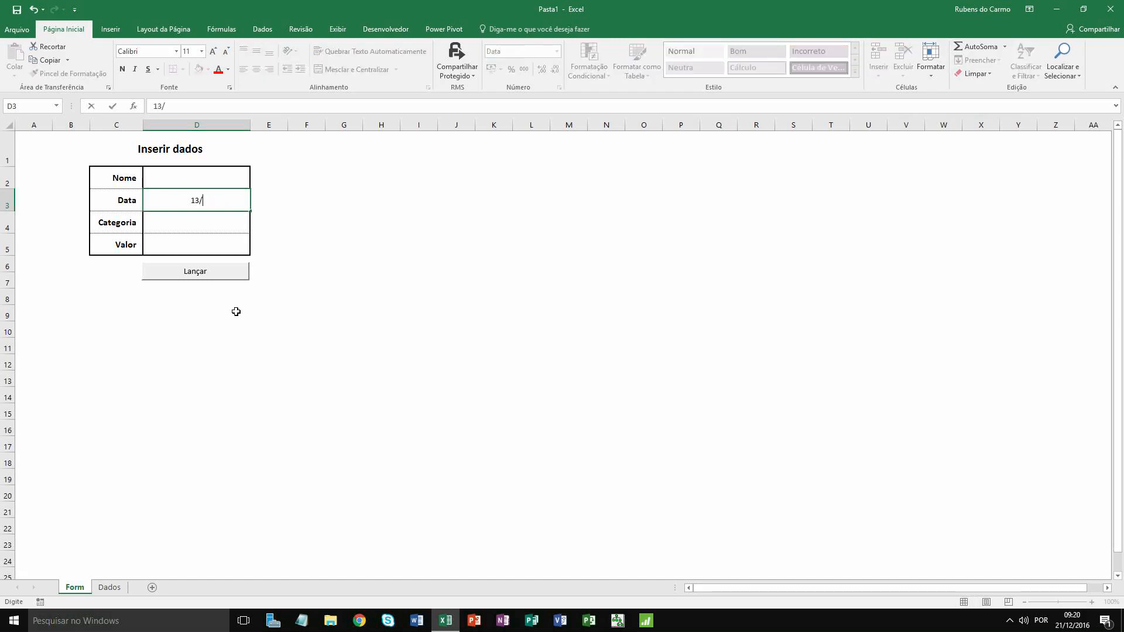
type("12/2016")
key("Return")
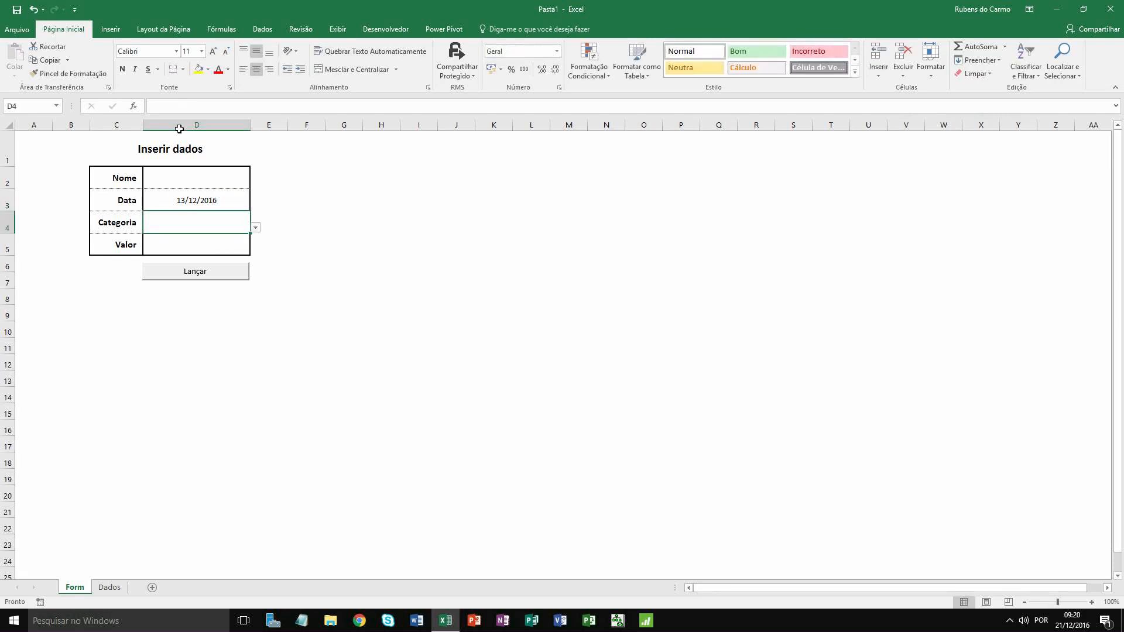
left_click(213, 185)
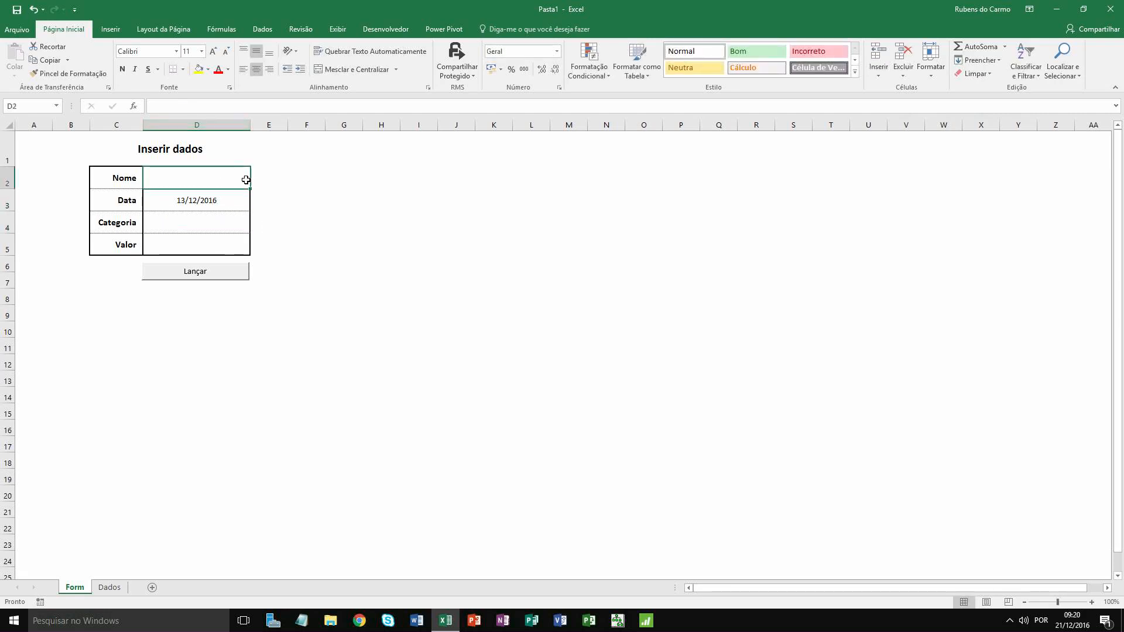
left_click(204, 217)
left_click(255, 230)
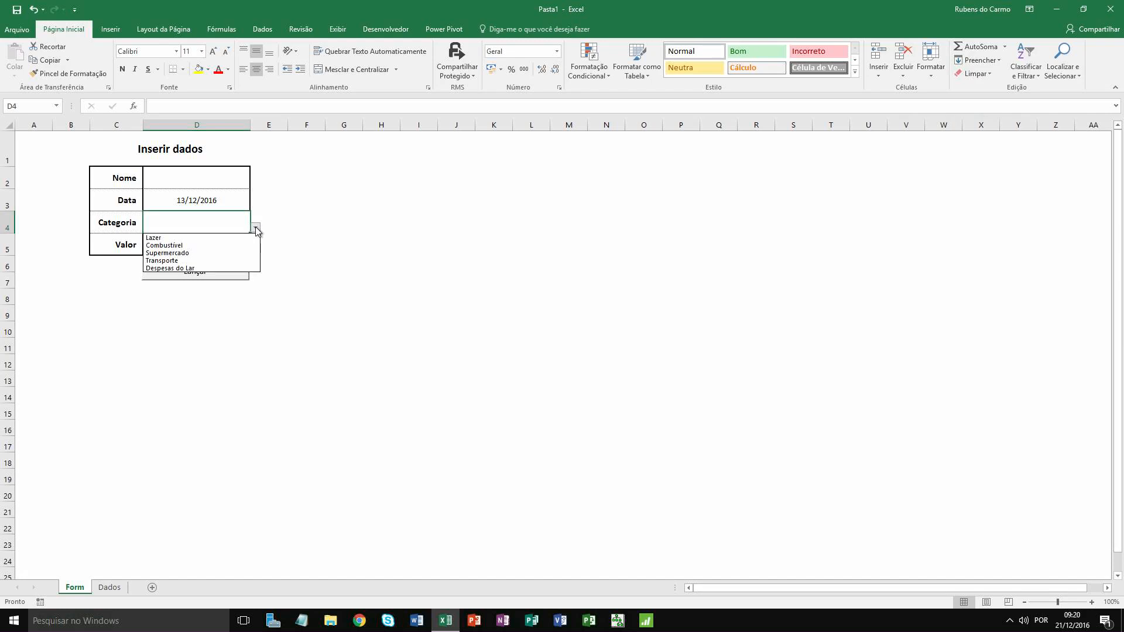
left_click(179, 269)
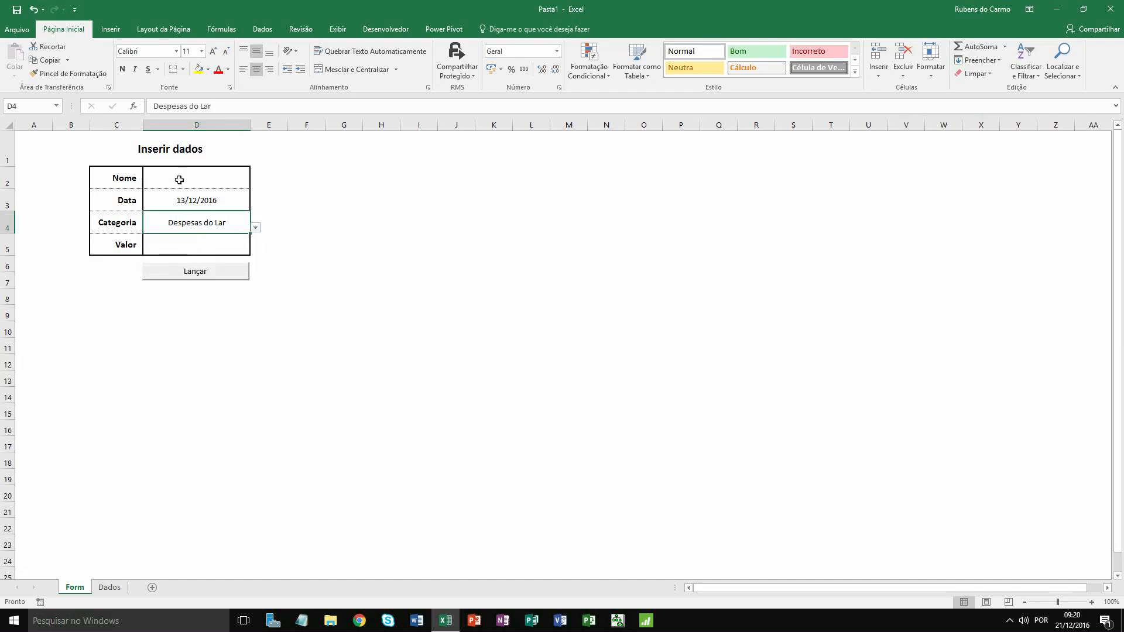
Enter Nome Pagamento Conta Luz and Valor 95, submit the entry with the Lançar button and check the Dados sheet.
left_click(178, 178)
type("Pagamento ")
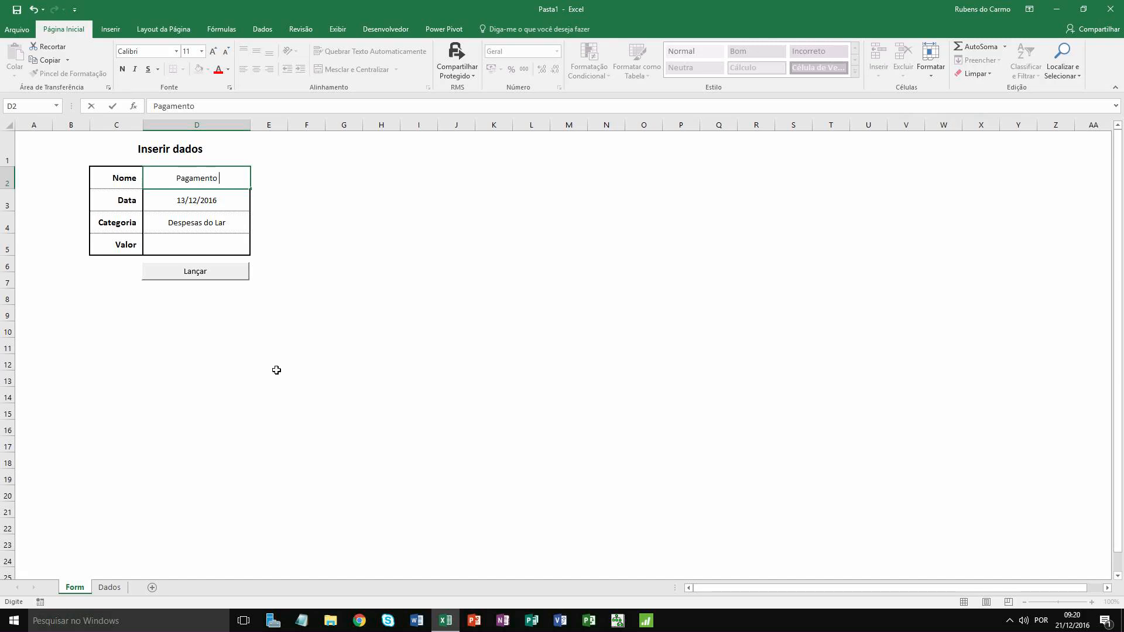
type("Conta Luz")
key("Return")
key("Down")
key("Down")
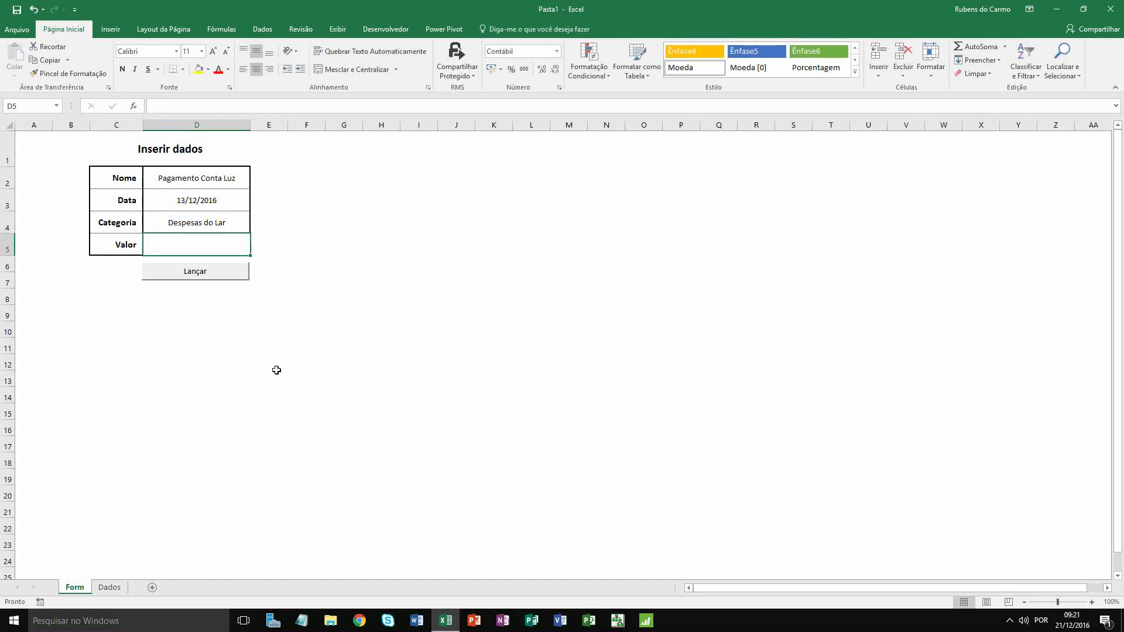
type("95")
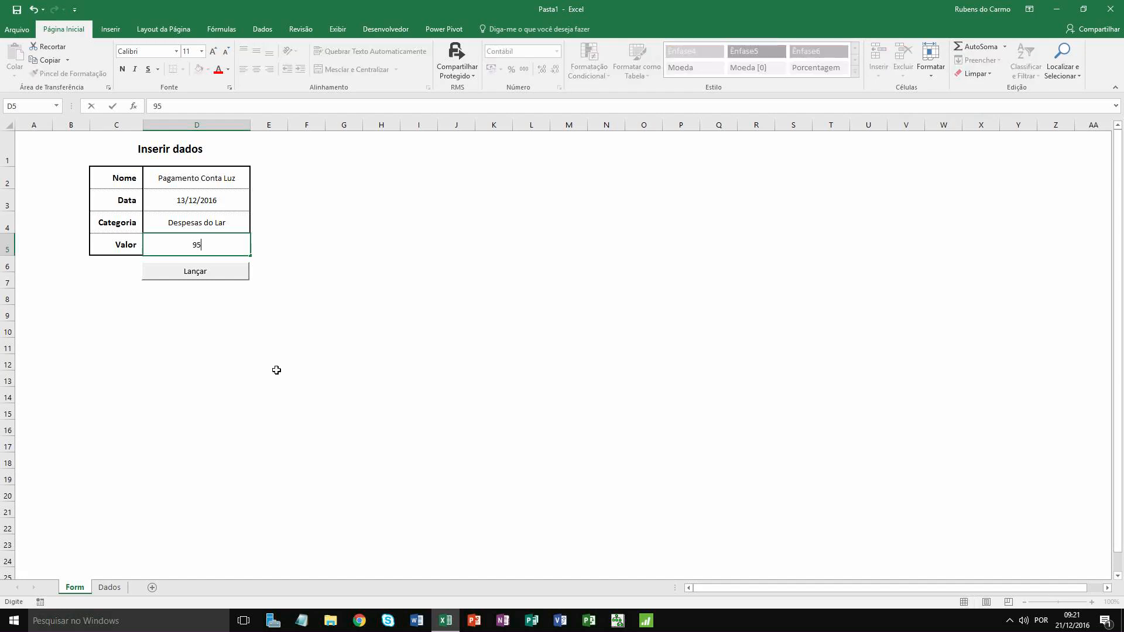
key("Return")
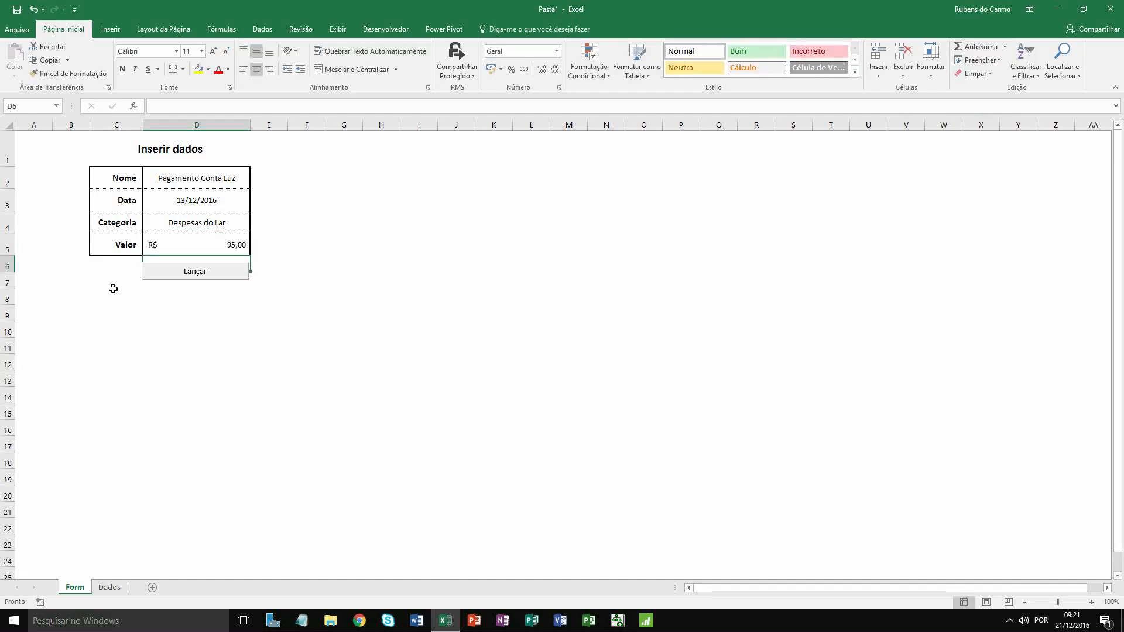
left_click(178, 275)
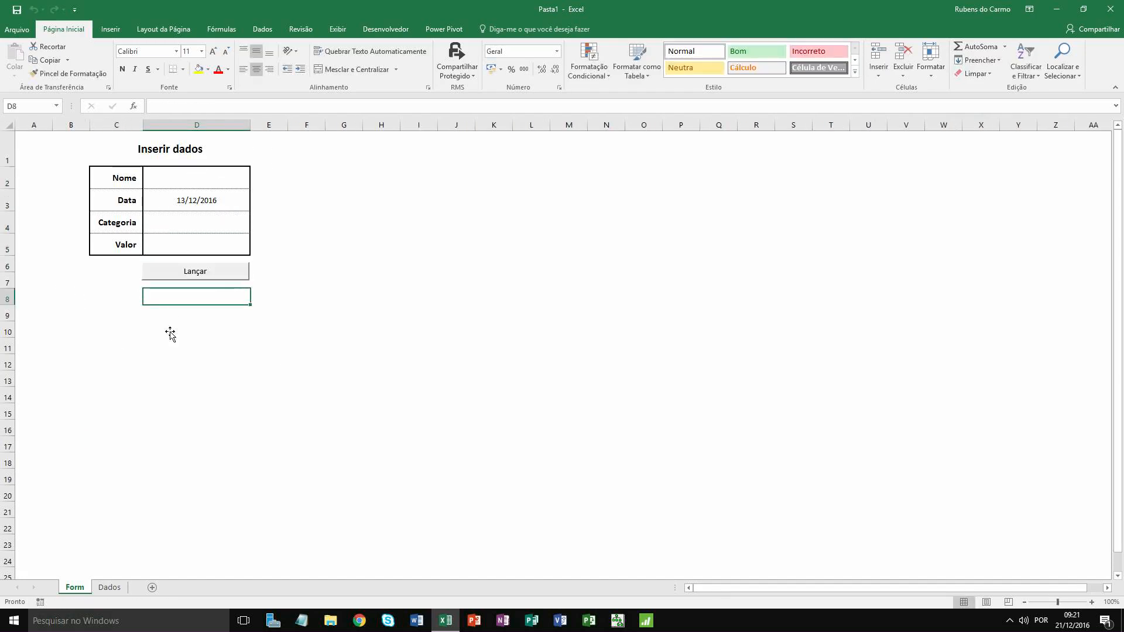
left_click(111, 588)
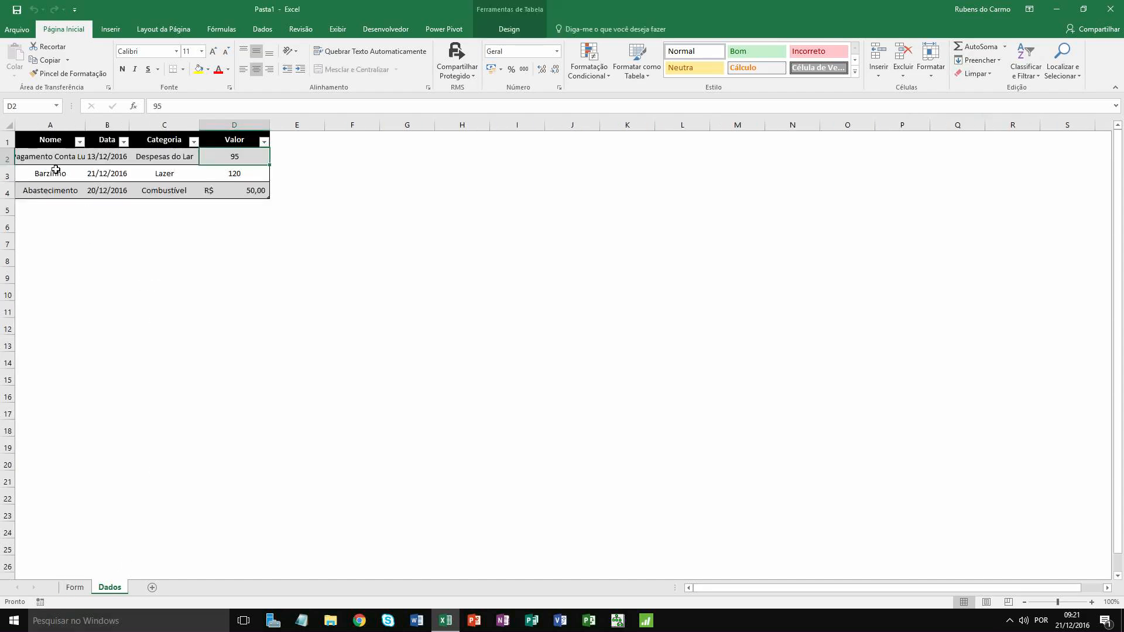
Autofit the Nome column on the Dados sheet, and widen columns A to D to one equal, roomier width.
double_click(85, 124)
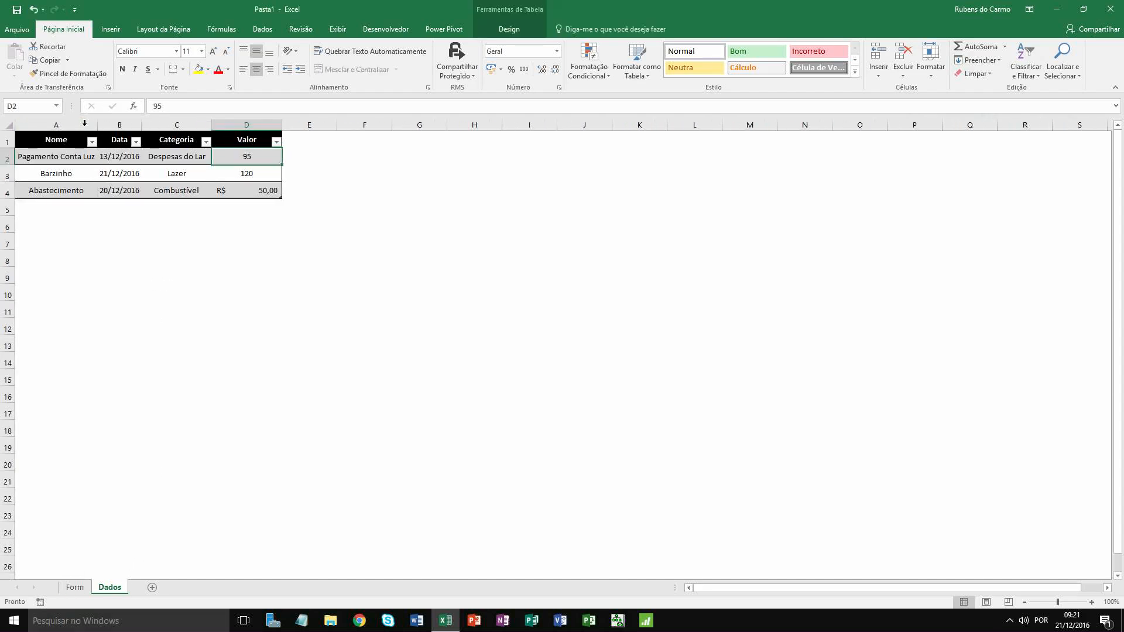
left_click_drag(82, 124, 258, 124)
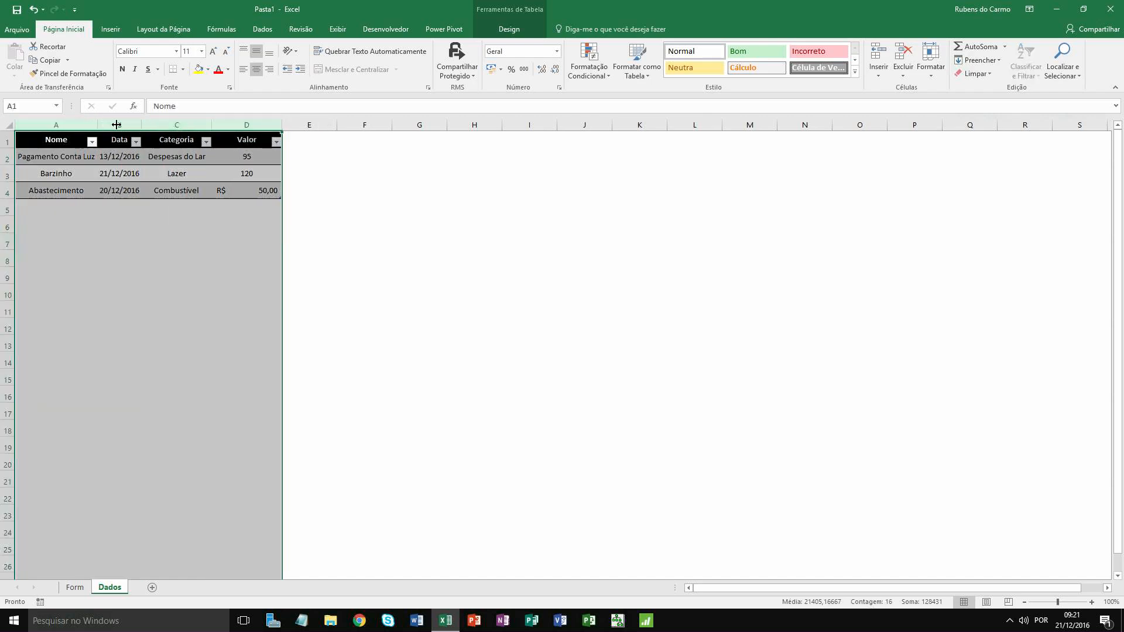
left_click_drag(96, 124, 125, 123)
left_click(211, 243)
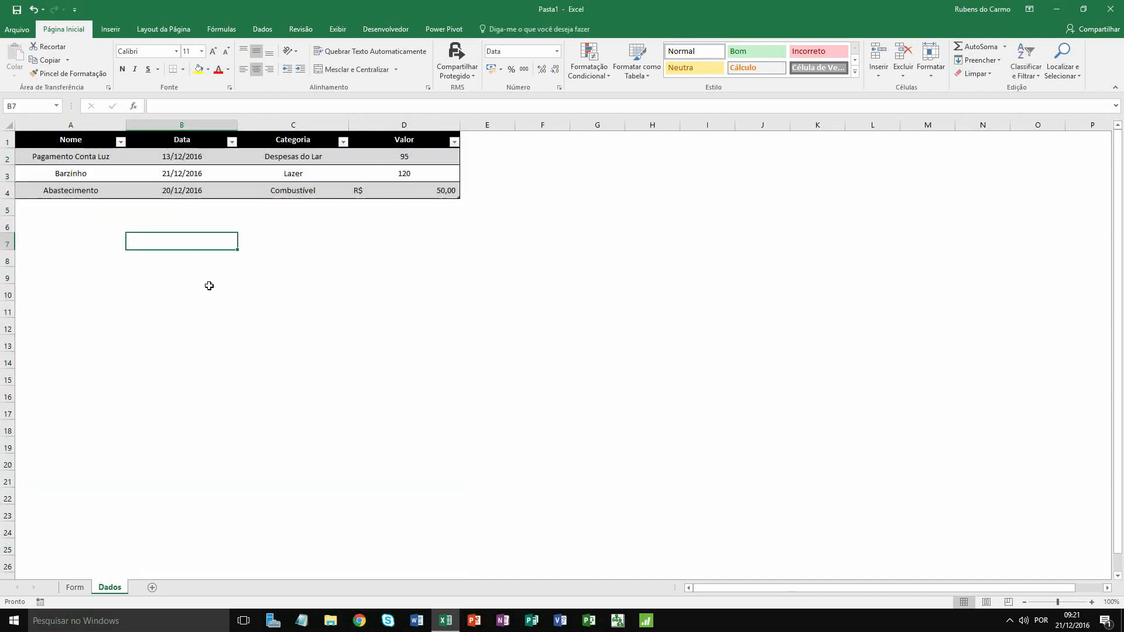
Apply the accounting number format in R$ to the whole Valor column of the Dados sheet.
left_click(404, 124)
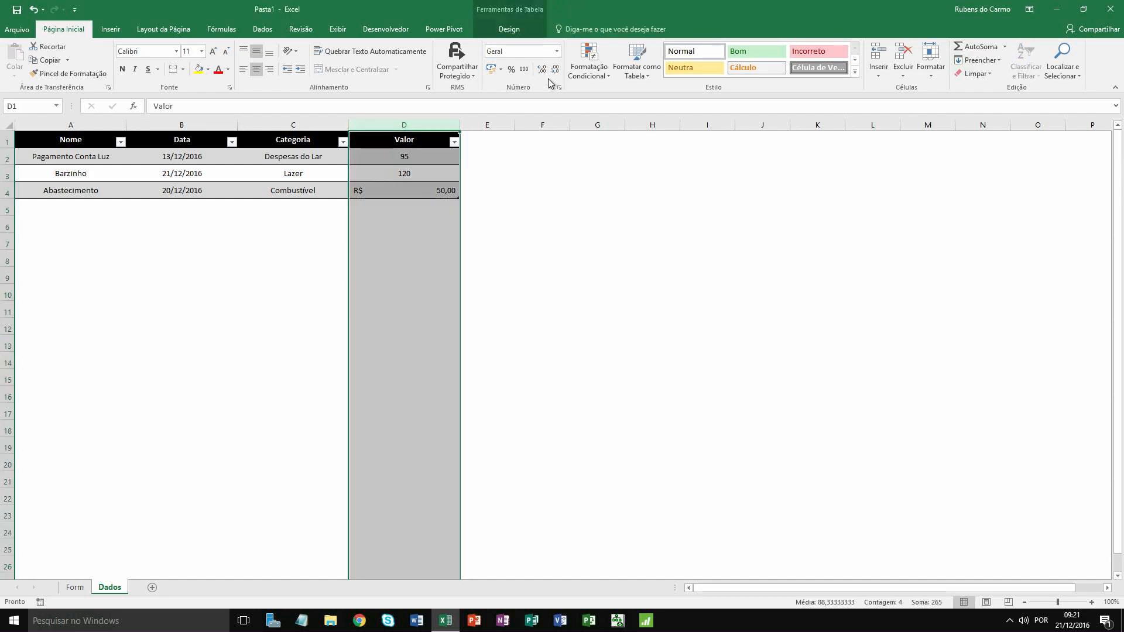
left_click(492, 71)
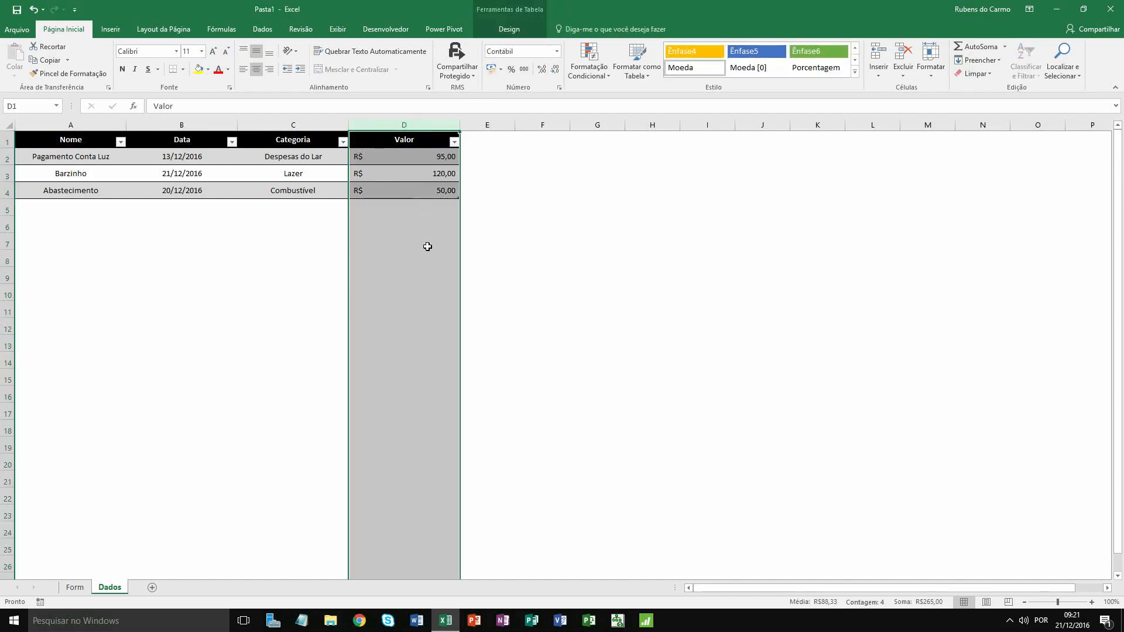
left_click(248, 290)
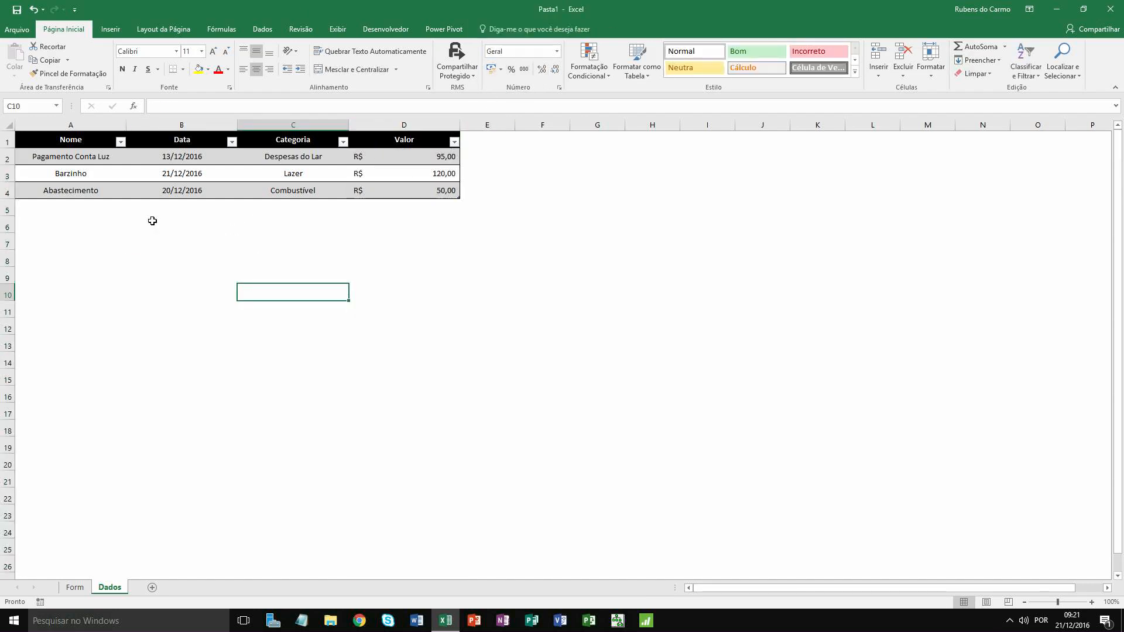
Add a totals row (Linha de Totais) to the expense table on the Dados sheet.
left_click(294, 173)
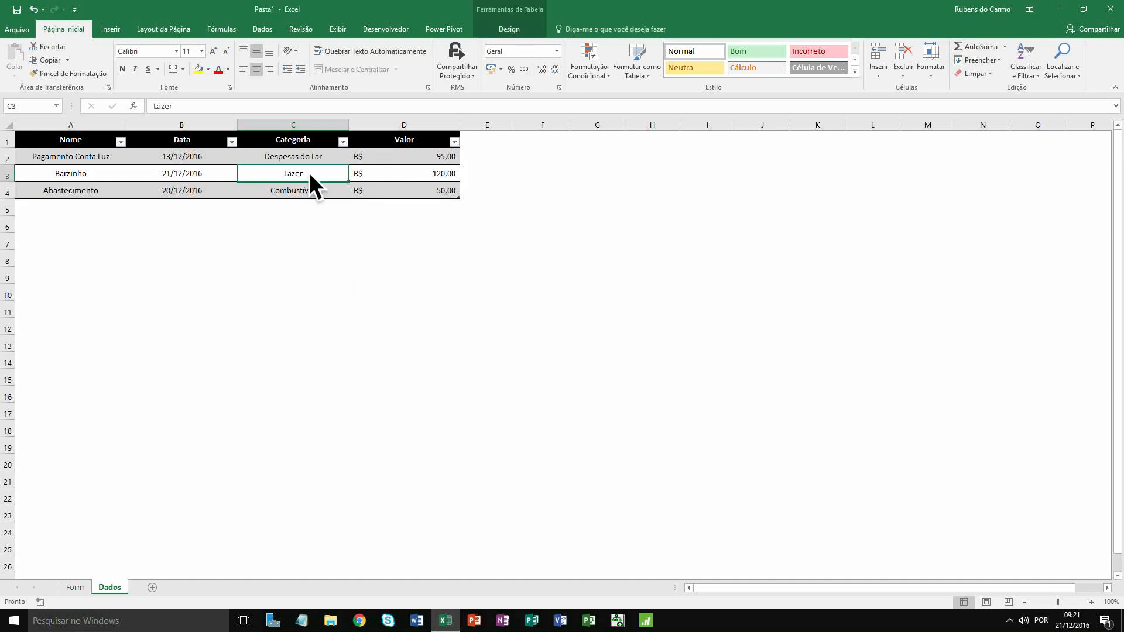
left_click(522, 33)
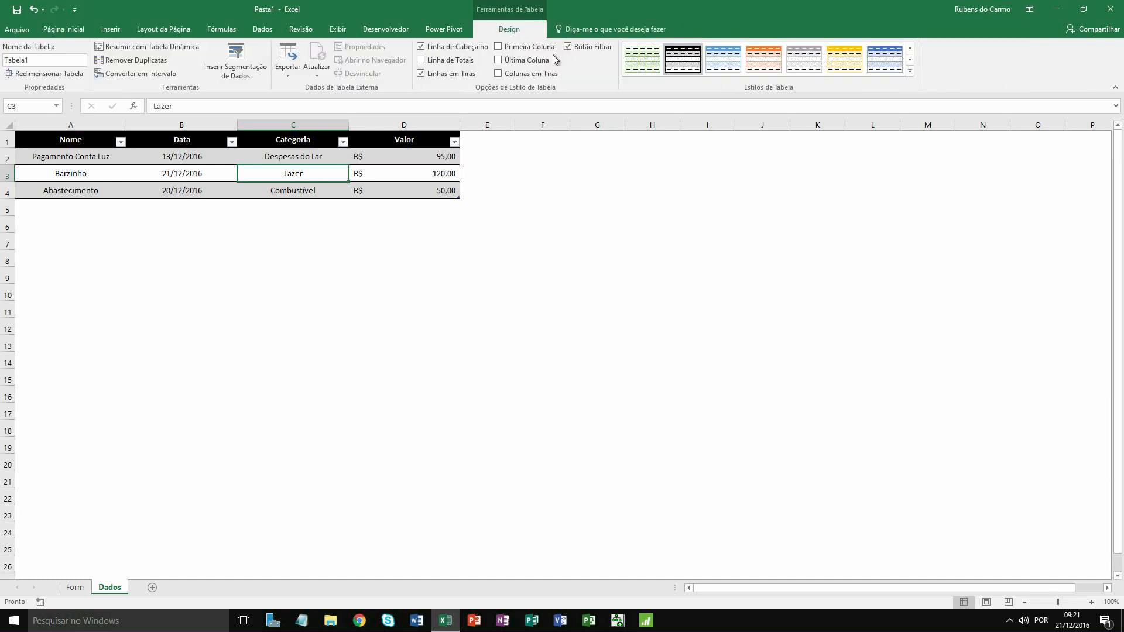
left_click(457, 63)
left_click(443, 281)
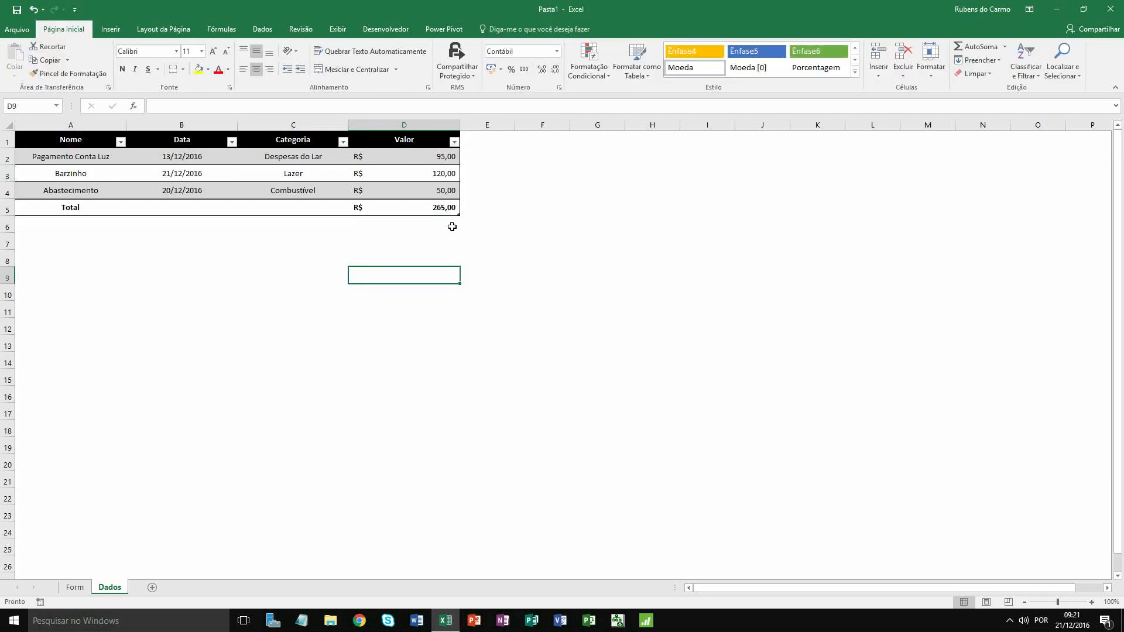
Copy the Valor total from the Dados table into cell G3 of the Form sheet and widen column G to fit.
left_click(443, 208)
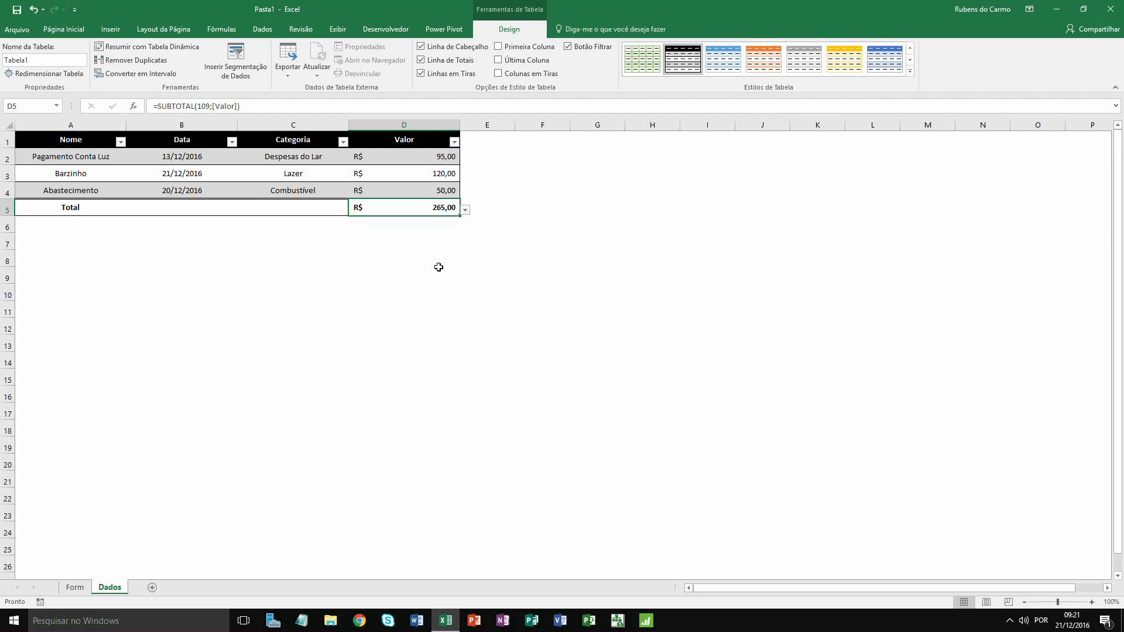
key("ctrl+c")
left_click(74, 583)
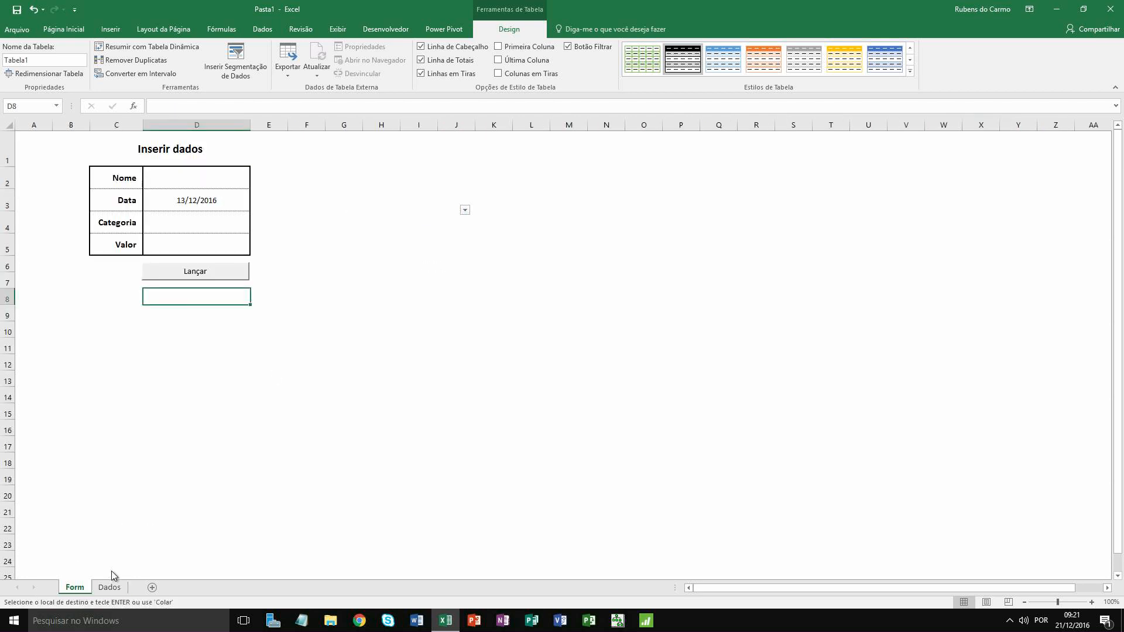
left_click(338, 200)
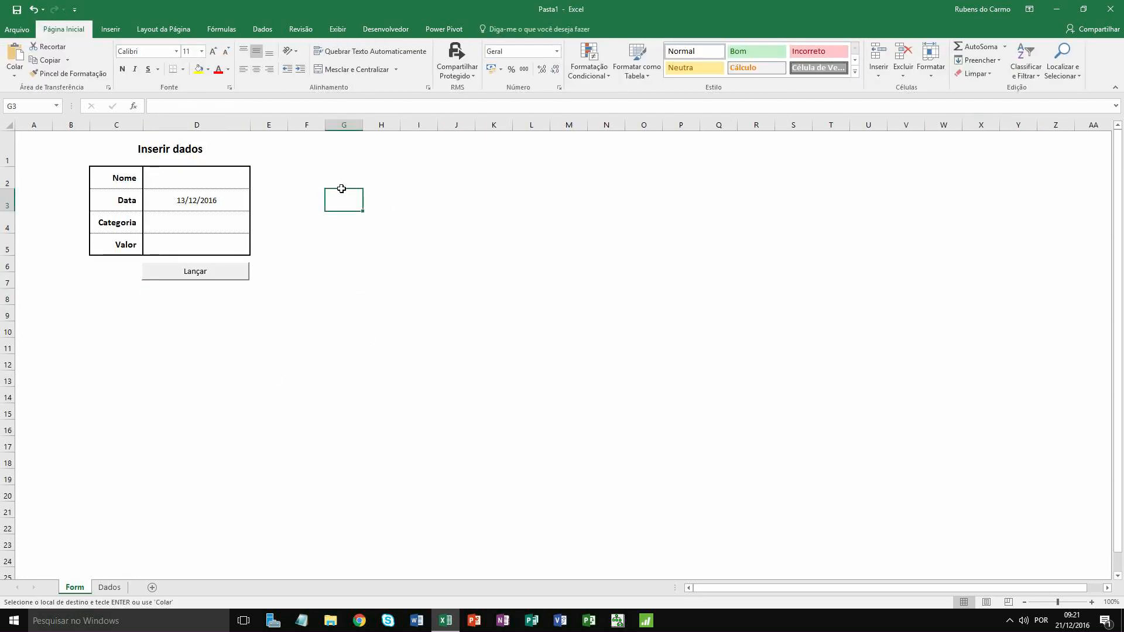
left_click(344, 176)
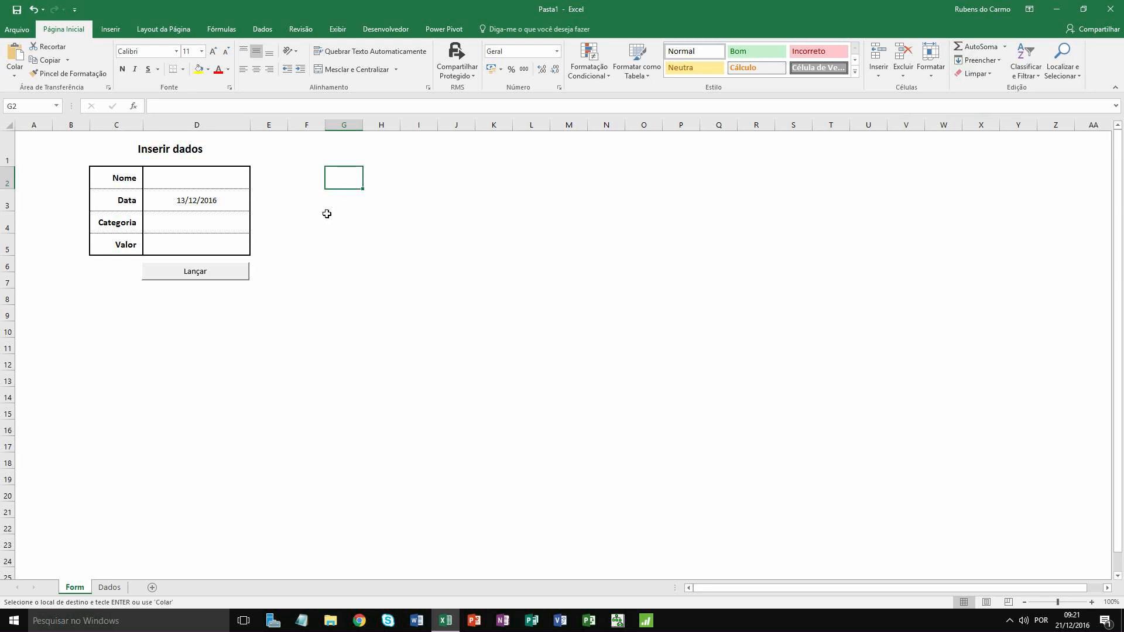
left_click(327, 211)
key("ctrl+v")
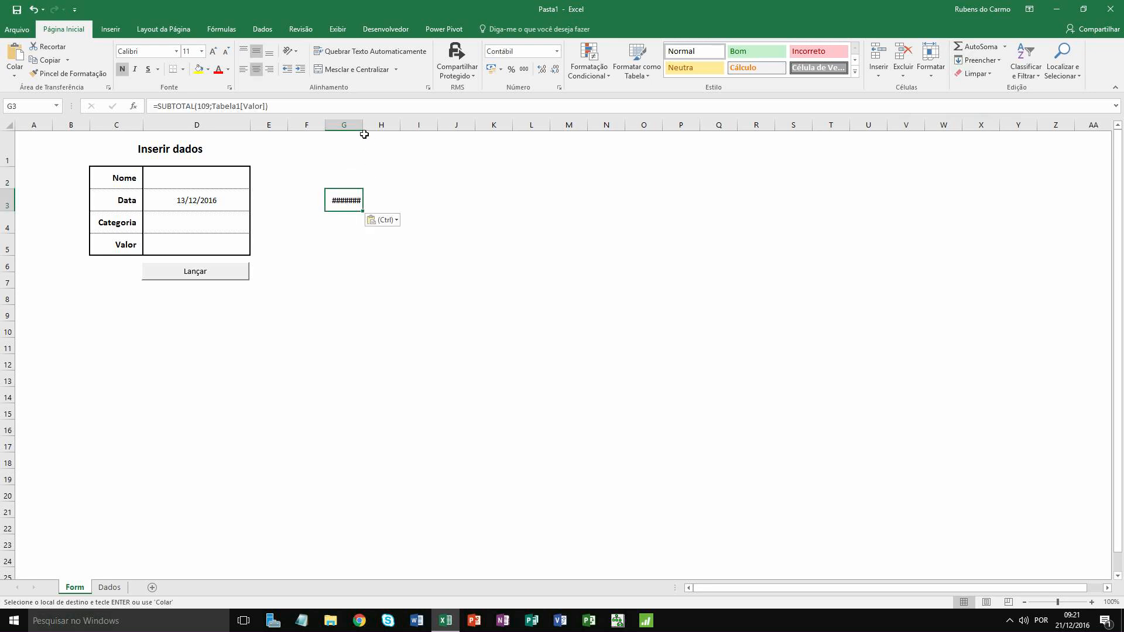
left_click_drag(364, 134, 368, 135)
Enter the label Total in cell G2, above the copied total.
left_click(354, 174)
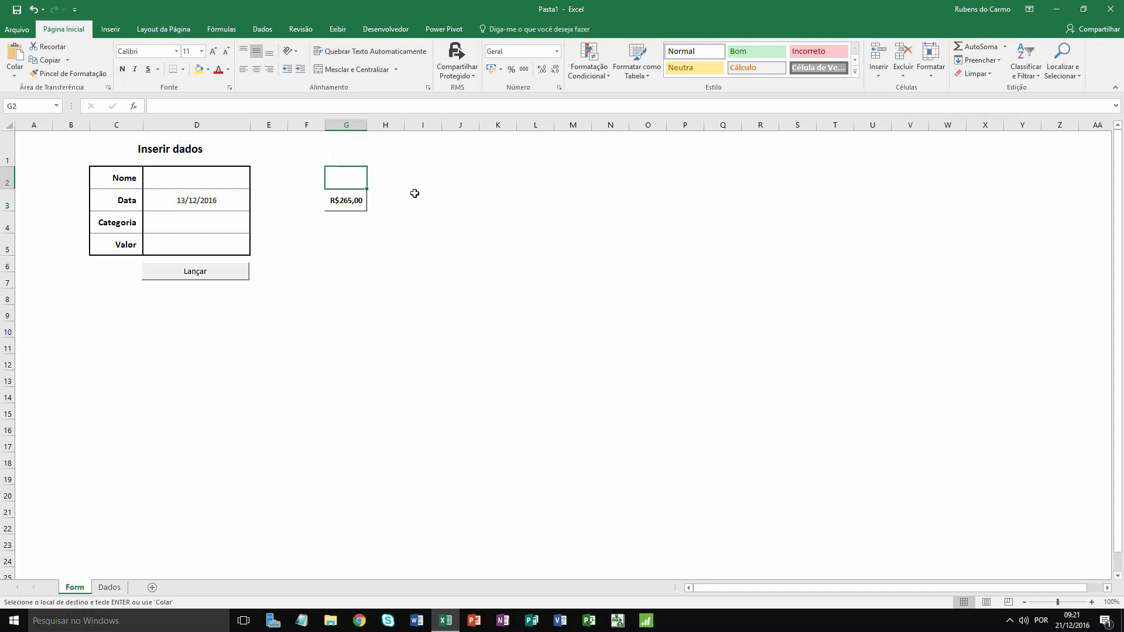
type("Total")
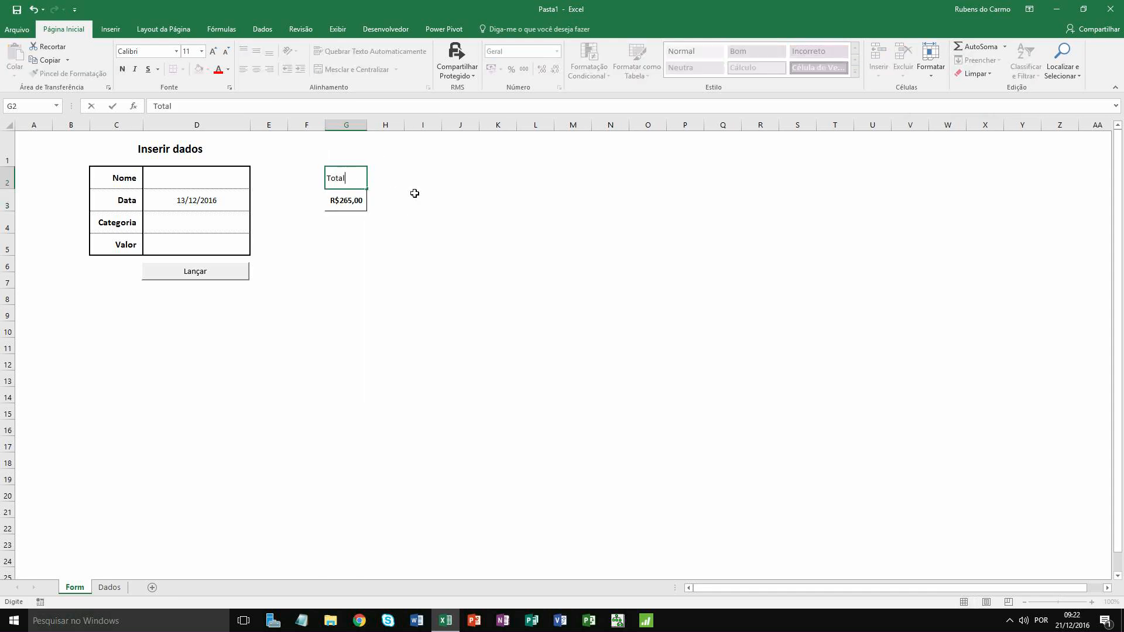
left_click(461, 216)
Centre cells G2:G3 and increase their font size to 18.
left_click_drag(350, 179, 351, 201)
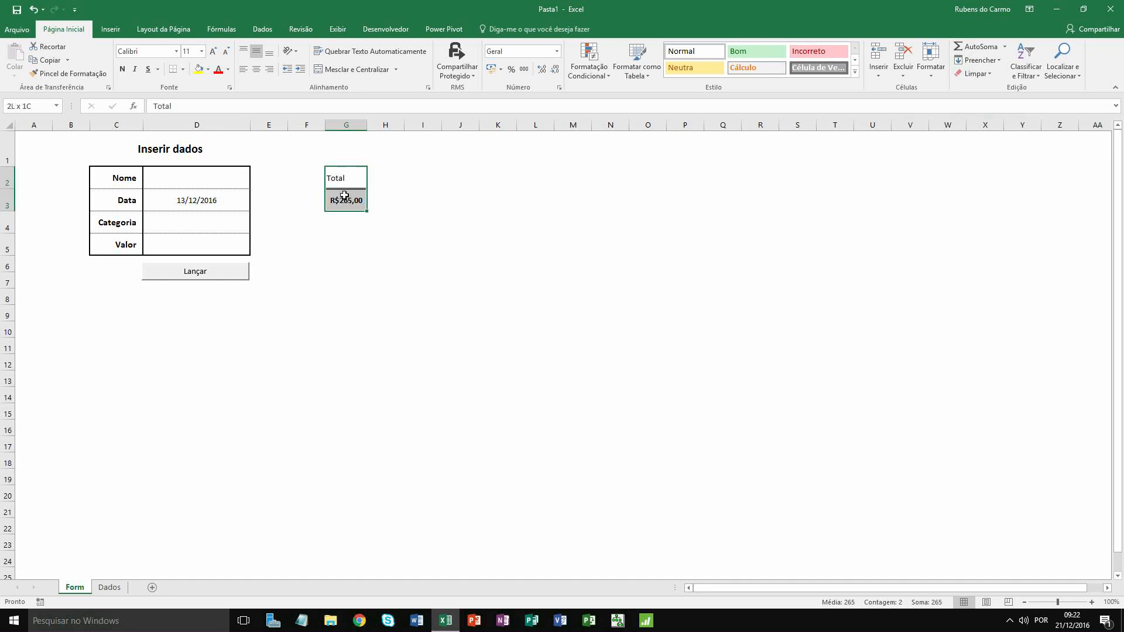
left_click(256, 70)
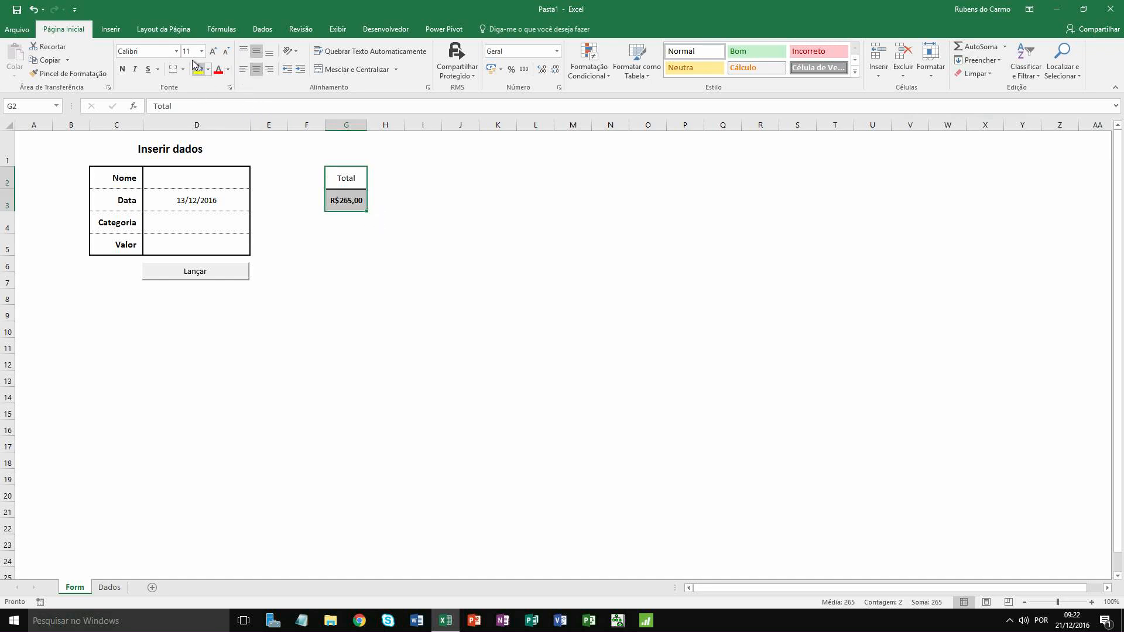
left_click(212, 52)
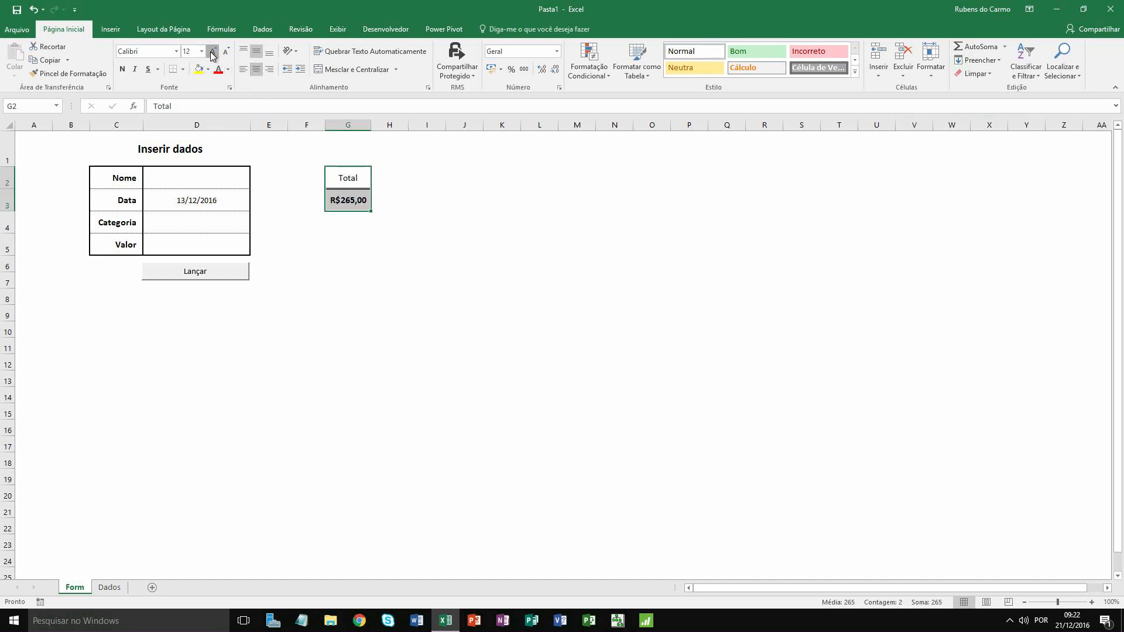
left_click(212, 51)
left_click(212, 52)
left_click(212, 51)
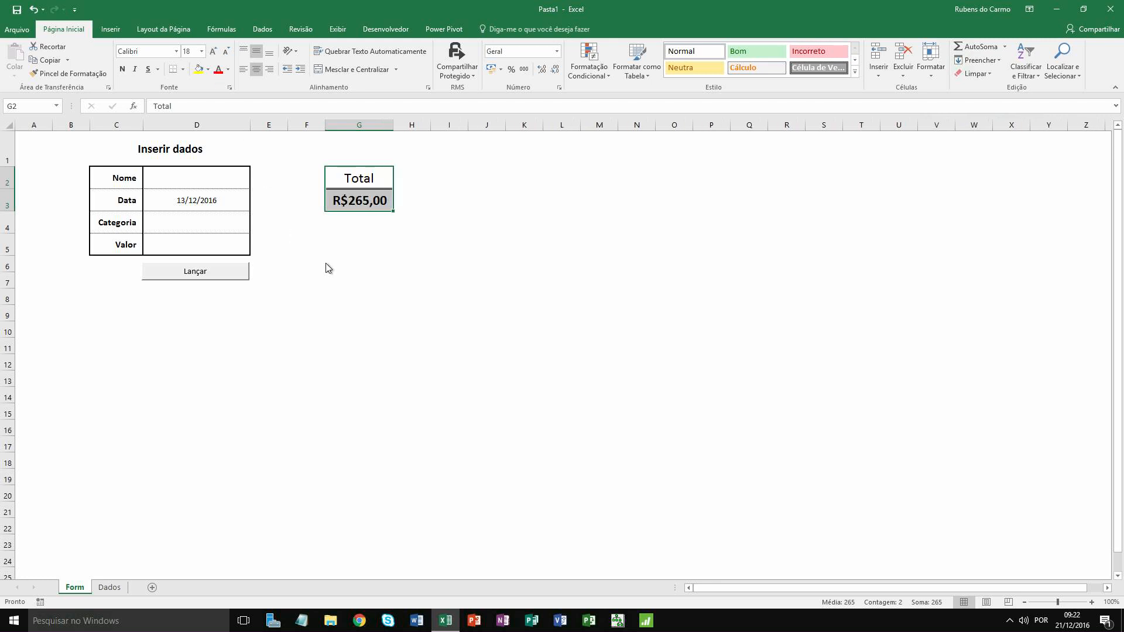
Apply a thick outside border around the Total block in G2:G3.
left_click(359, 244)
left_click_drag(348, 188, 351, 202)
left_click(183, 69)
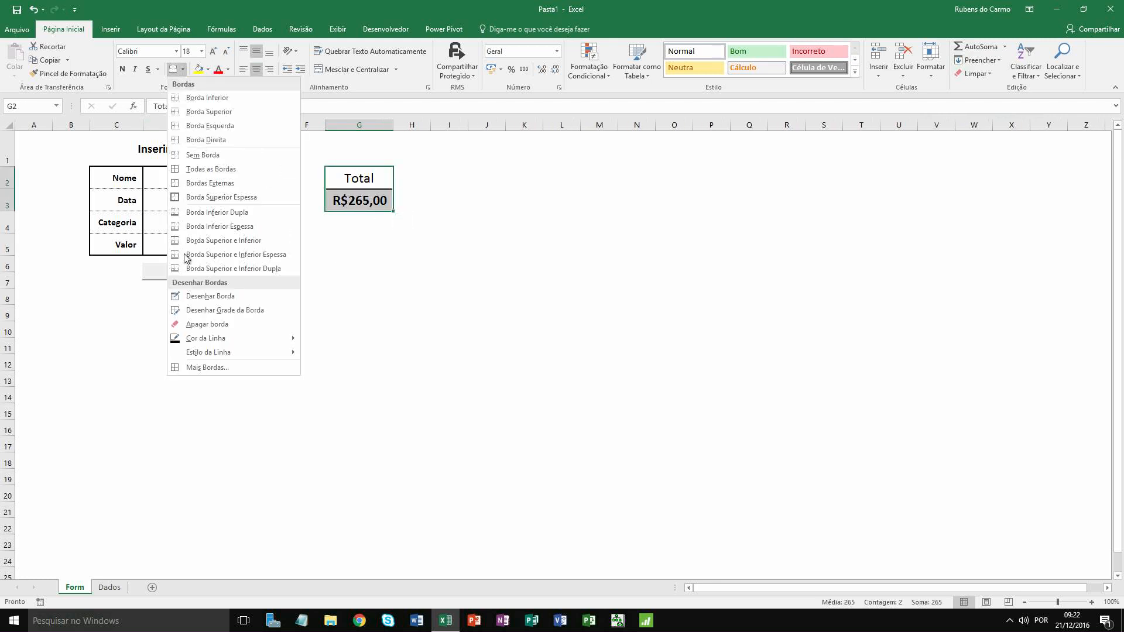
left_click(199, 197)
left_click(410, 241)
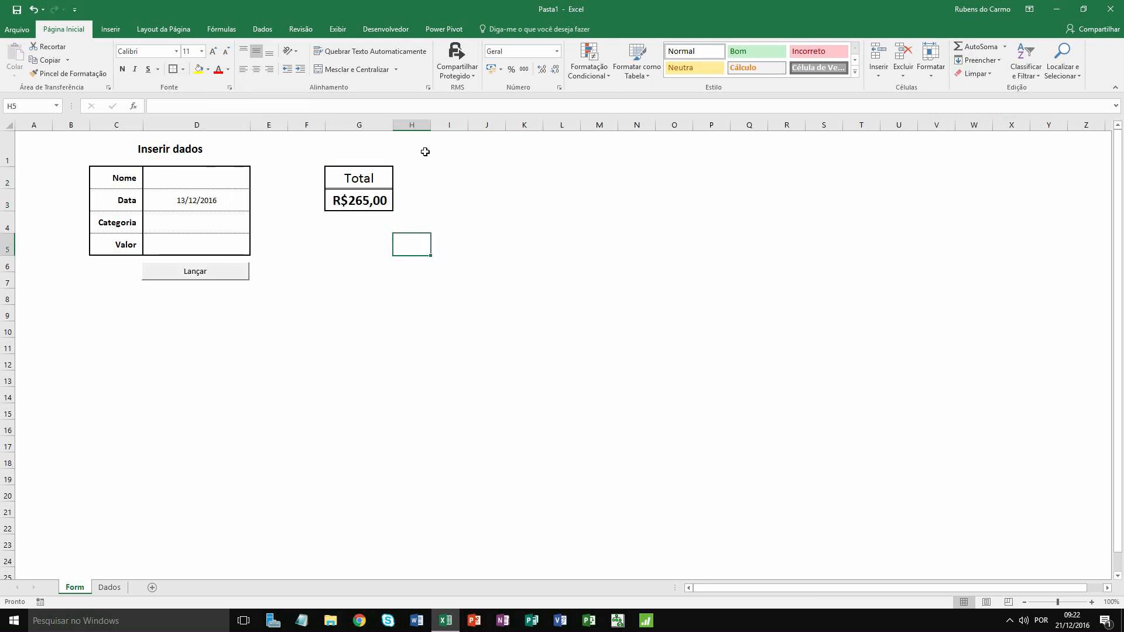
Widen column G slightly and make the Total heading in G2 bold.
left_click_drag(407, 128, 414, 128)
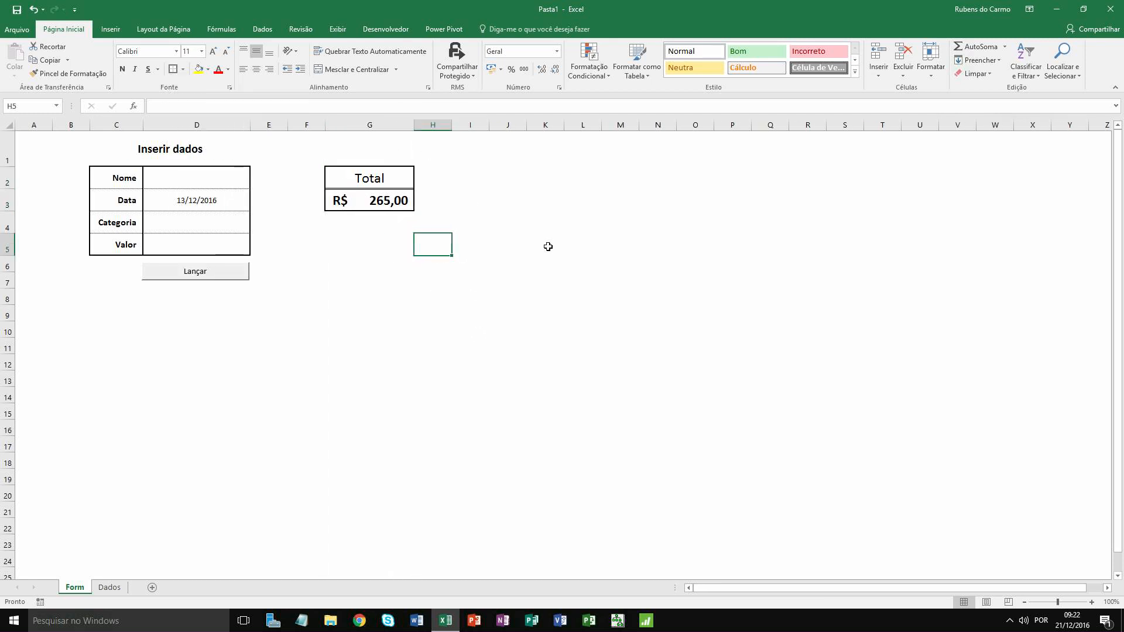
left_click(547, 244)
left_click(389, 177)
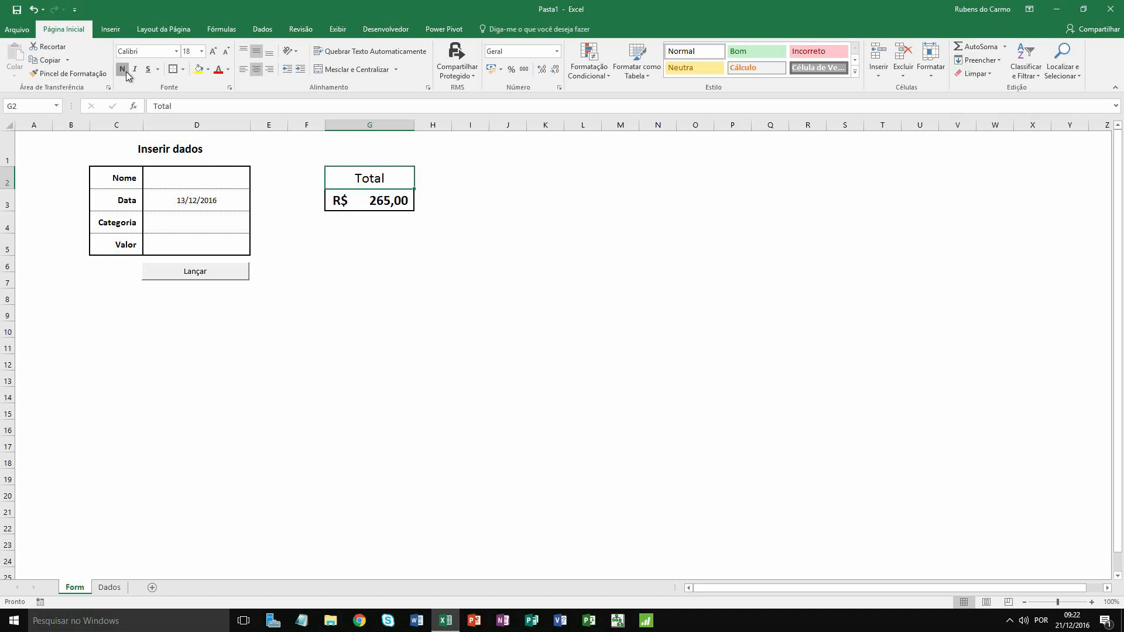
left_click(122, 69)
left_click(359, 316)
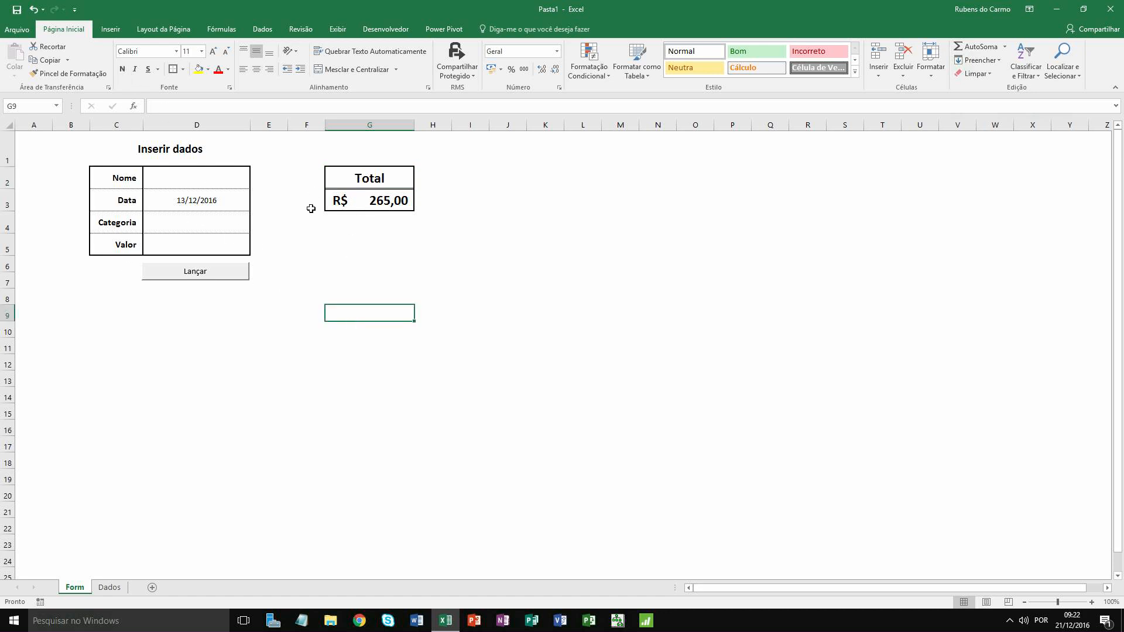
Check the table on the Dados sheet, then choose Supermercado as the Categoria on the Form sheet.
left_click(107, 590)
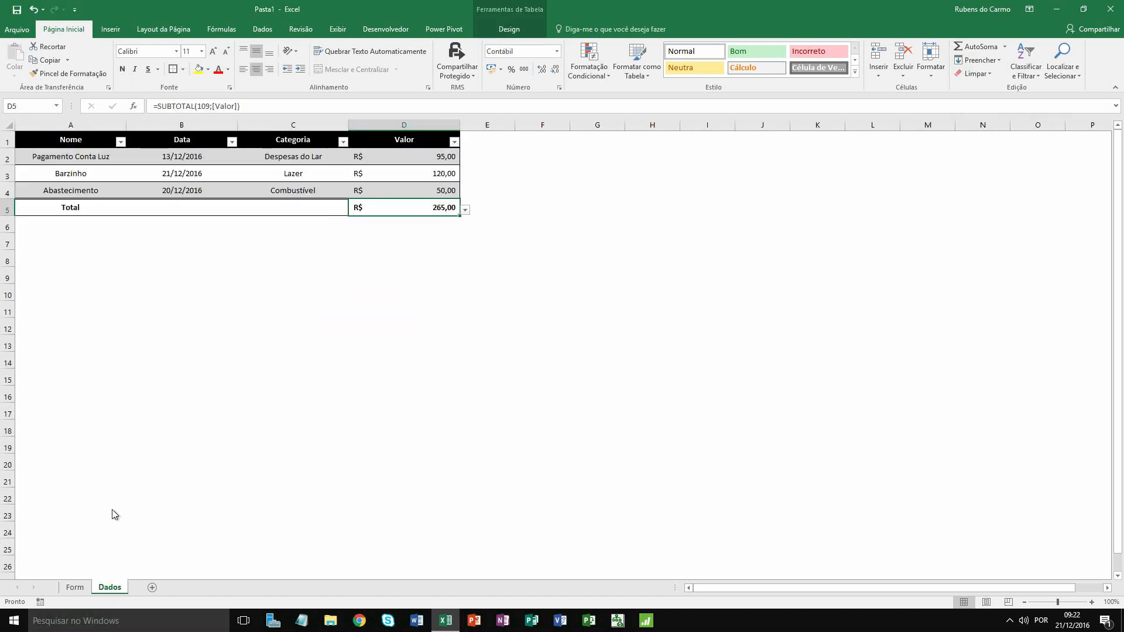
left_click(78, 588)
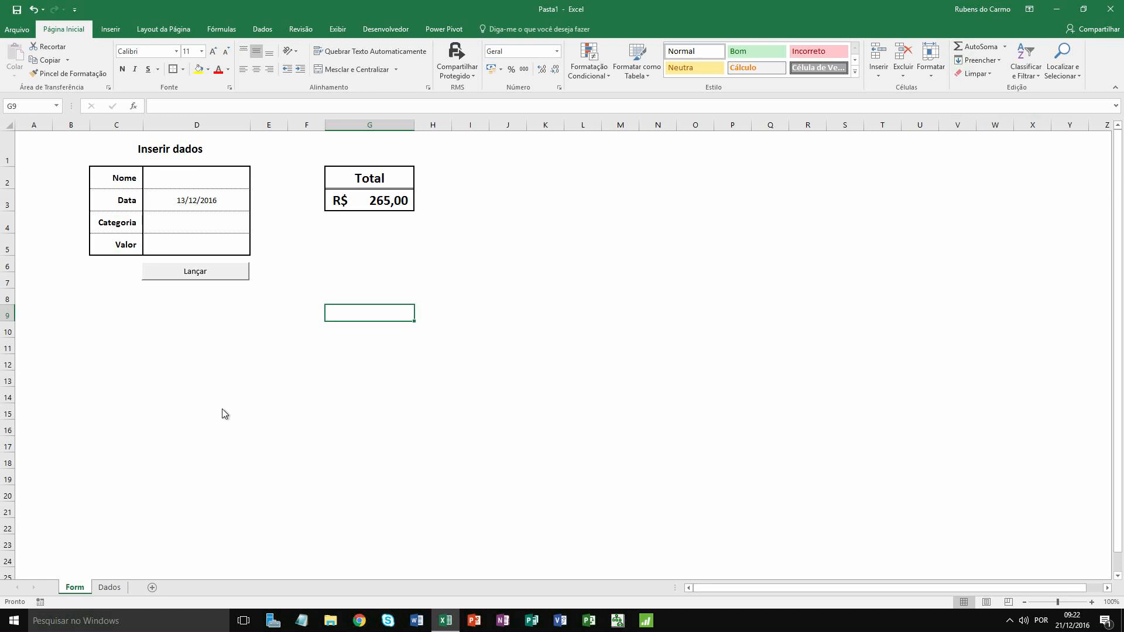
left_click(169, 181)
left_click(211, 211)
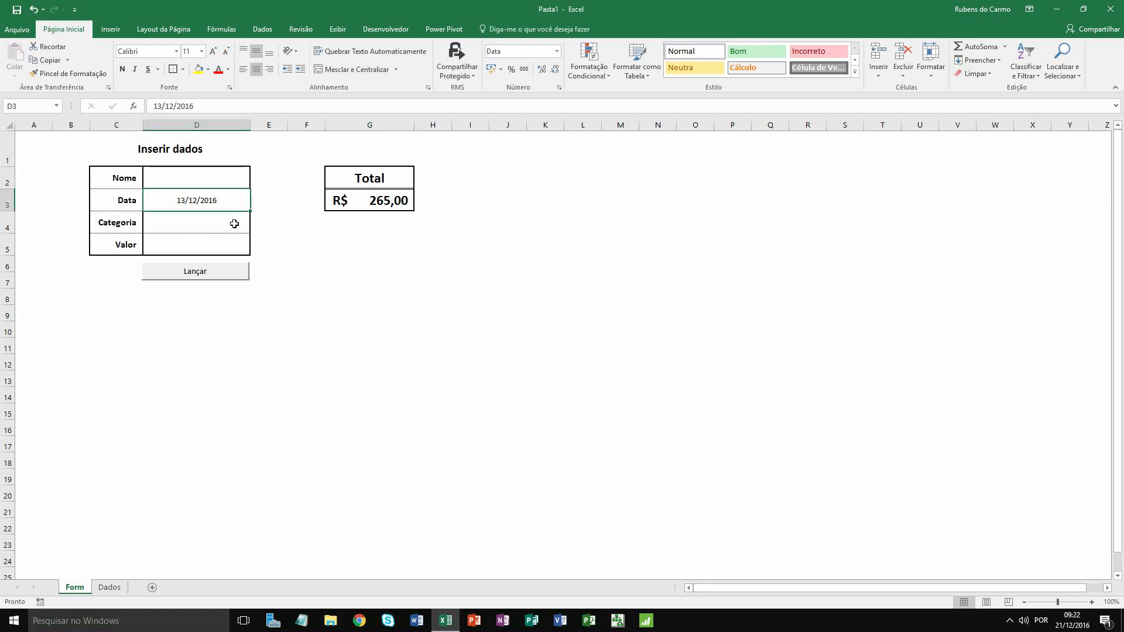
left_click(240, 224)
left_click(256, 228)
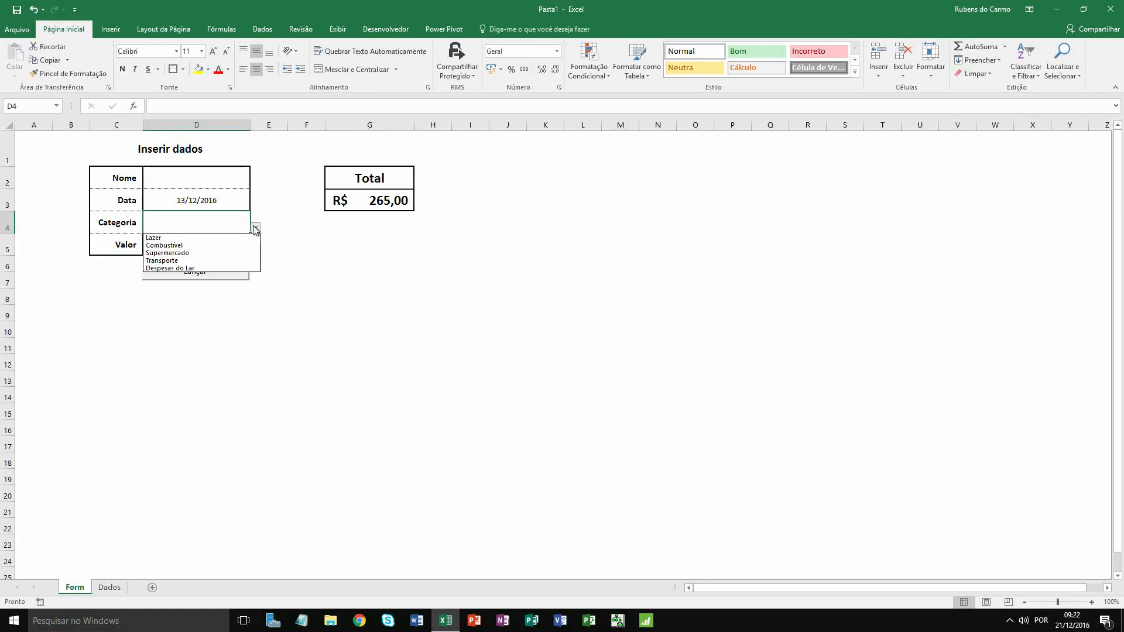
left_click(205, 254)
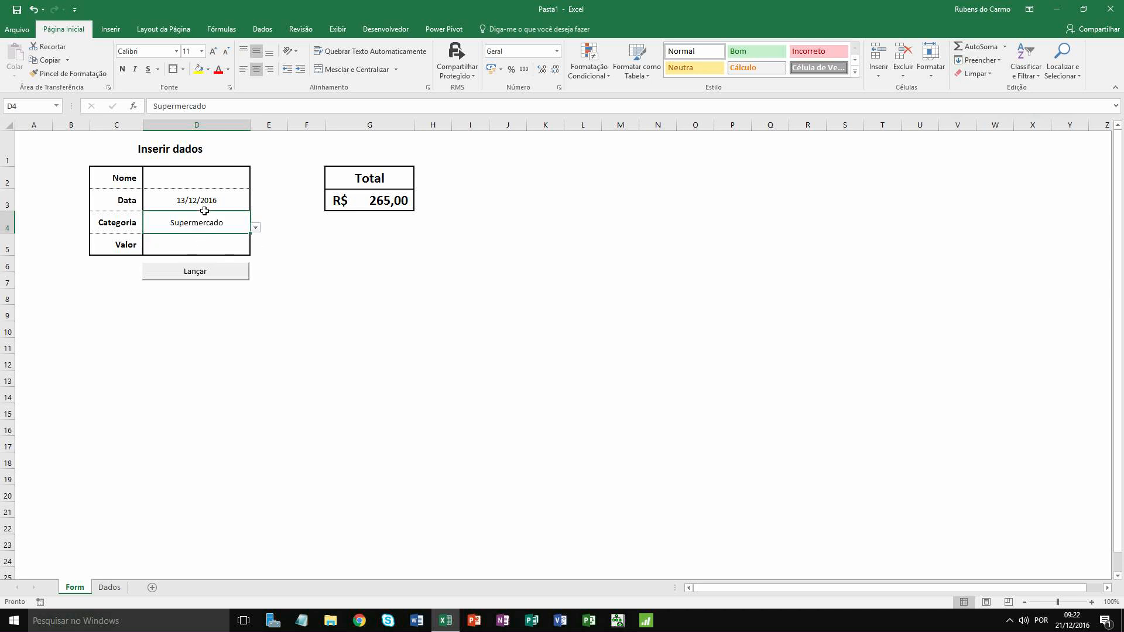
Enter Compras do mês as the Nome and 430 as the Valor in the form.
left_click(200, 182)
type("Comp")
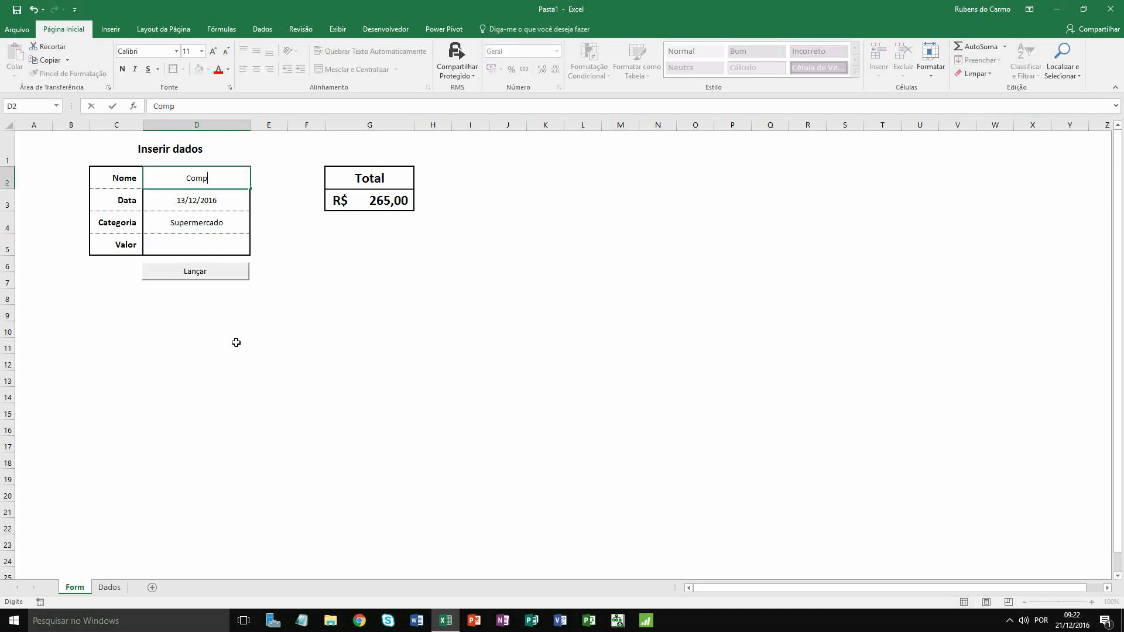
type("ras do mês")
key("Return")
left_click(188, 246)
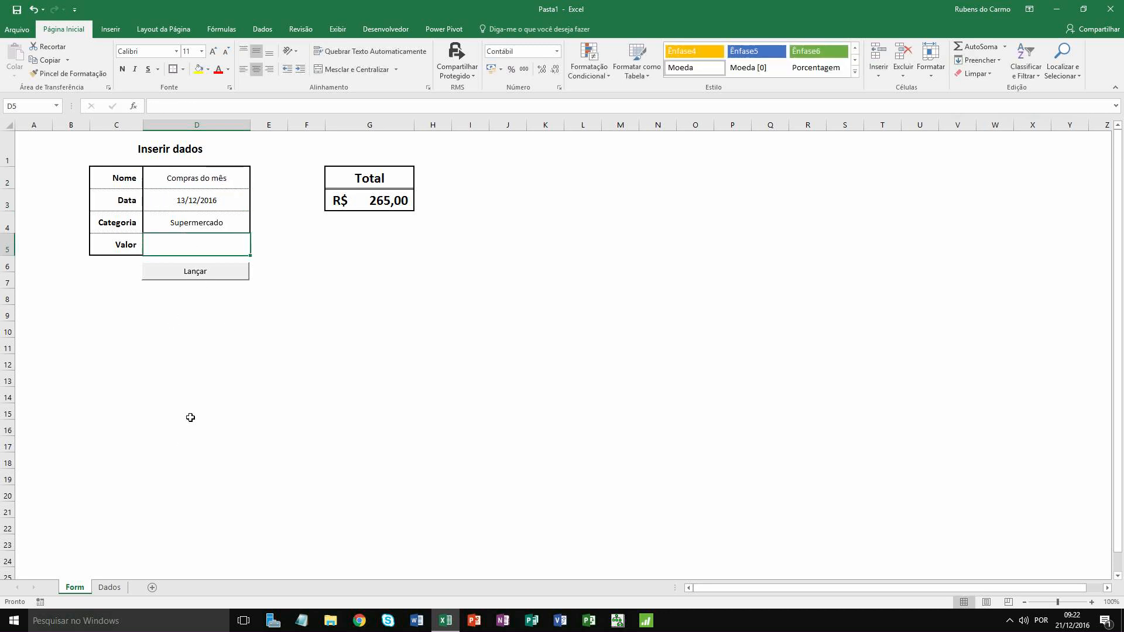
type("430")
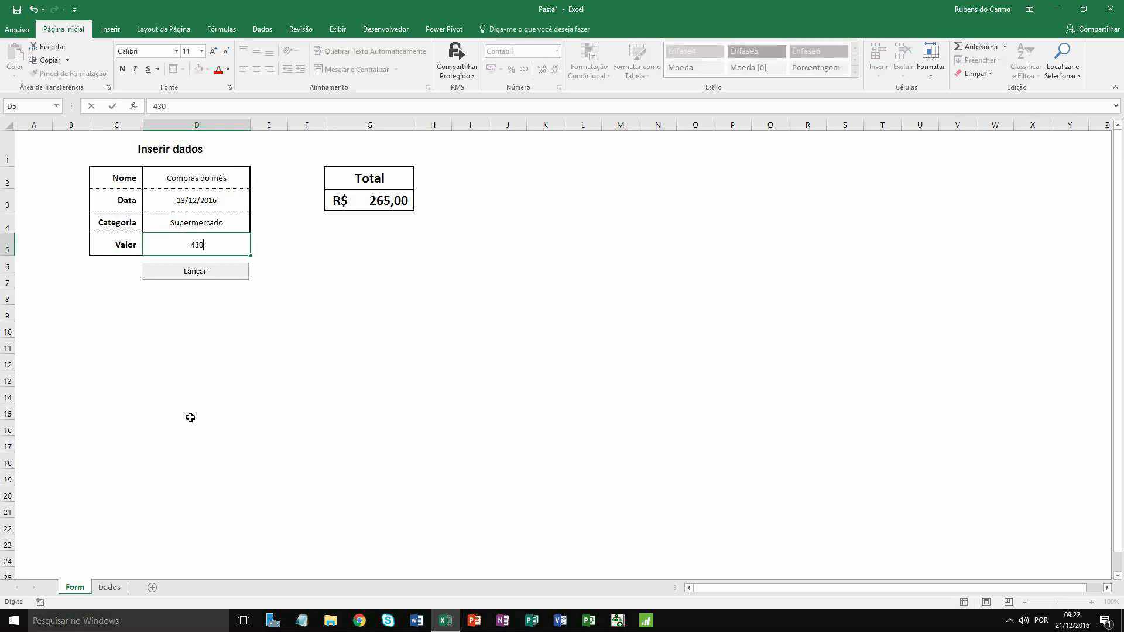
key("Return")
Submit the entry with the Lançar button, check it on the Dados sheet and return to the Form sheet.
left_click(198, 278)
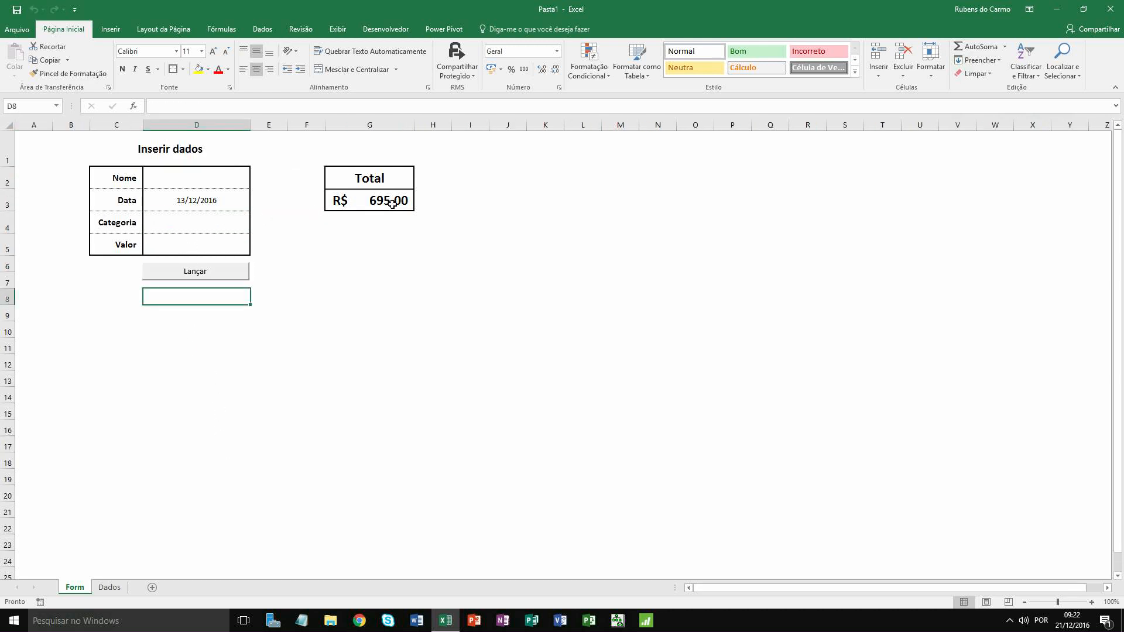
left_click(111, 588)
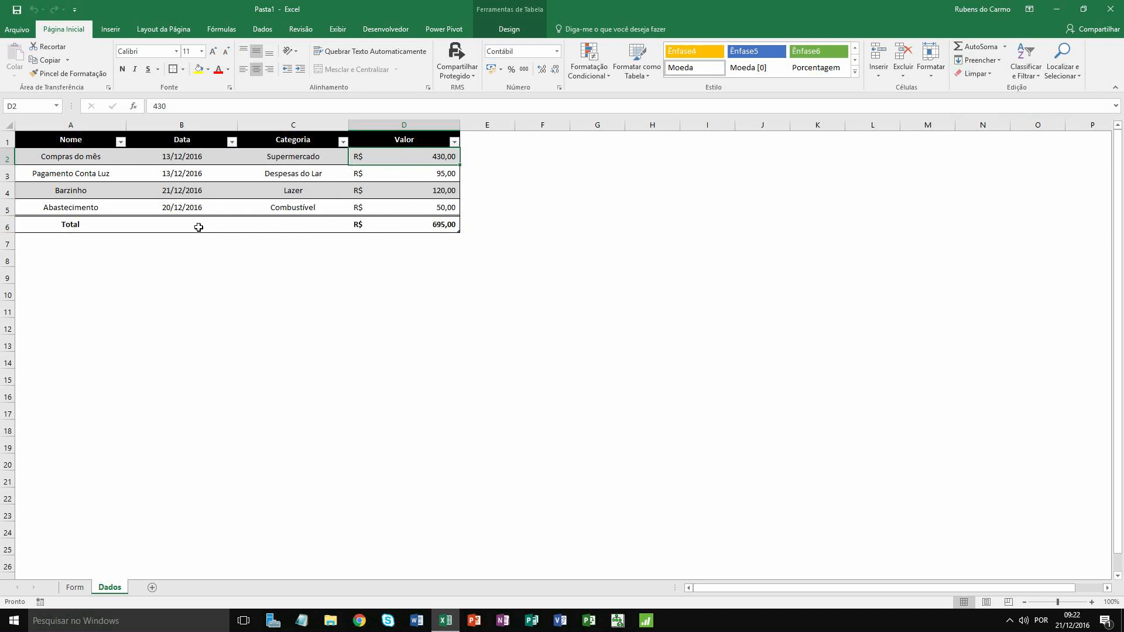
left_click(75, 587)
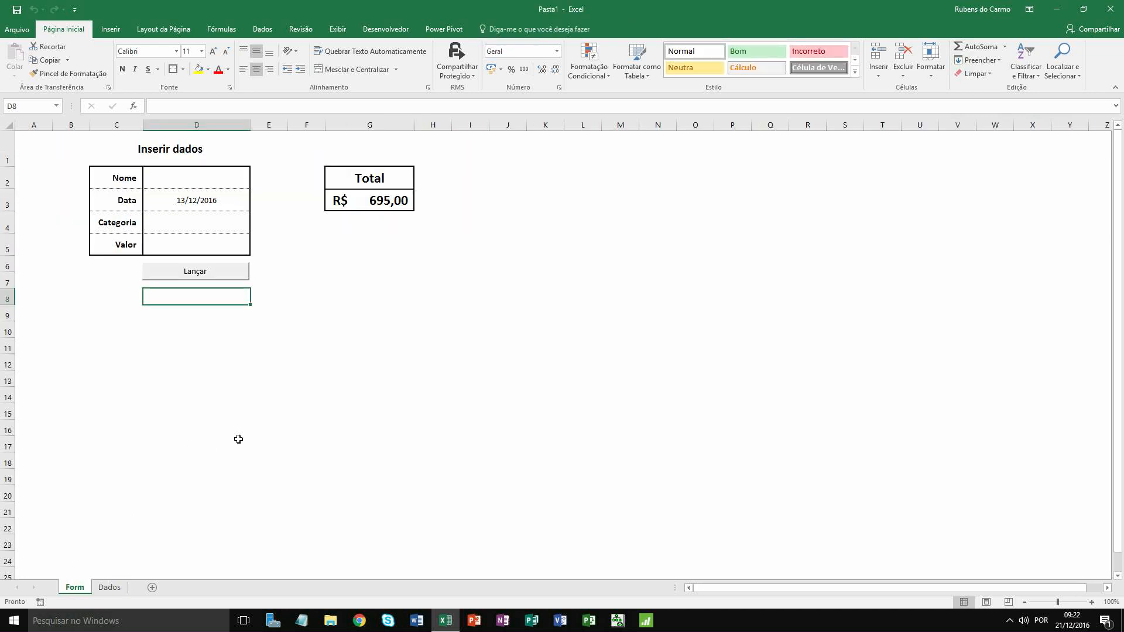